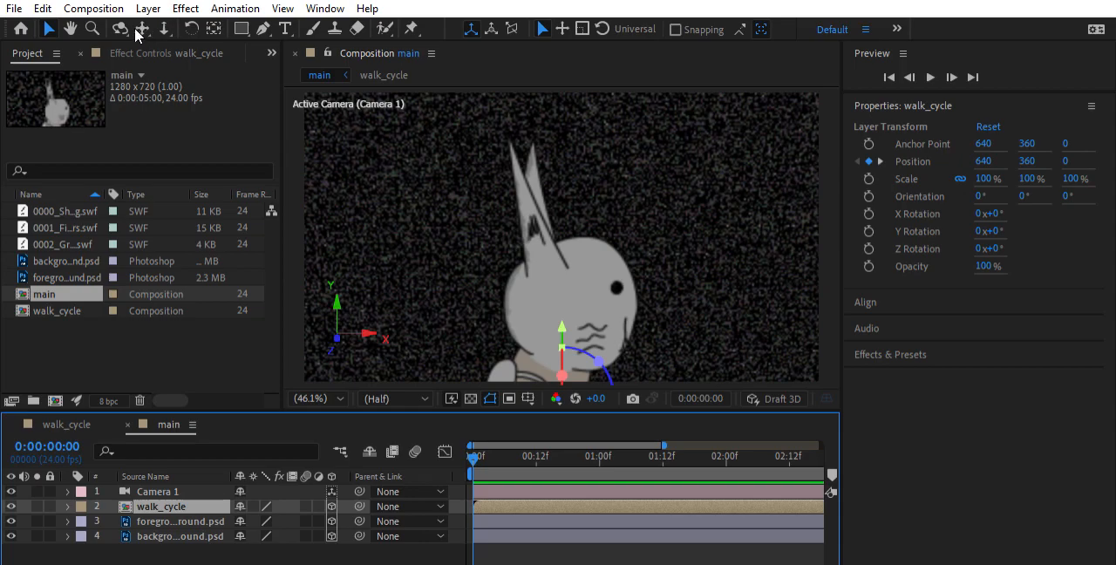
View the effect controls of the walk_cycle layer and return to the list of project items
{"action": "left_click", "coordinate": [120, 51]}
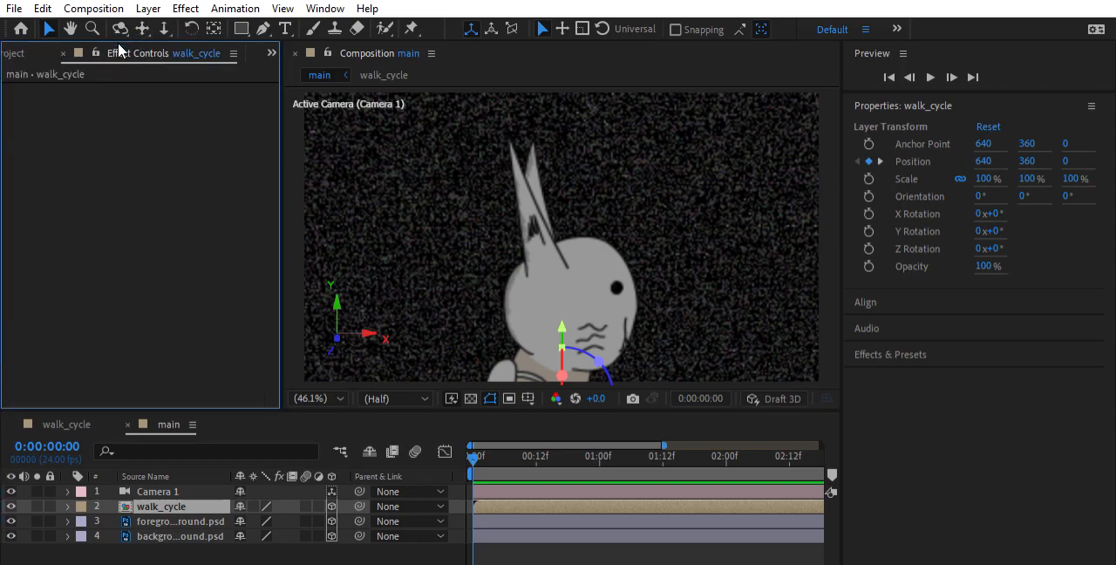
{"action": "left_click", "coordinate": [11, 52]}
{"action": "left_click", "coordinate": [882, 345]}
{"action": "left_click", "coordinate": [904, 343]}
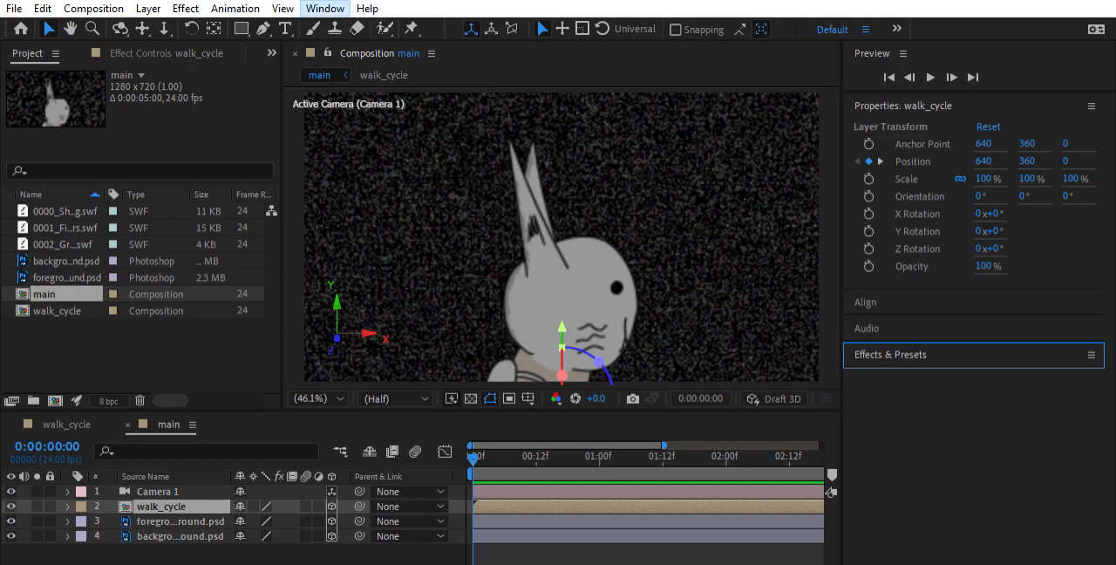
{"action": "left_click", "coordinate": [752, 84]}
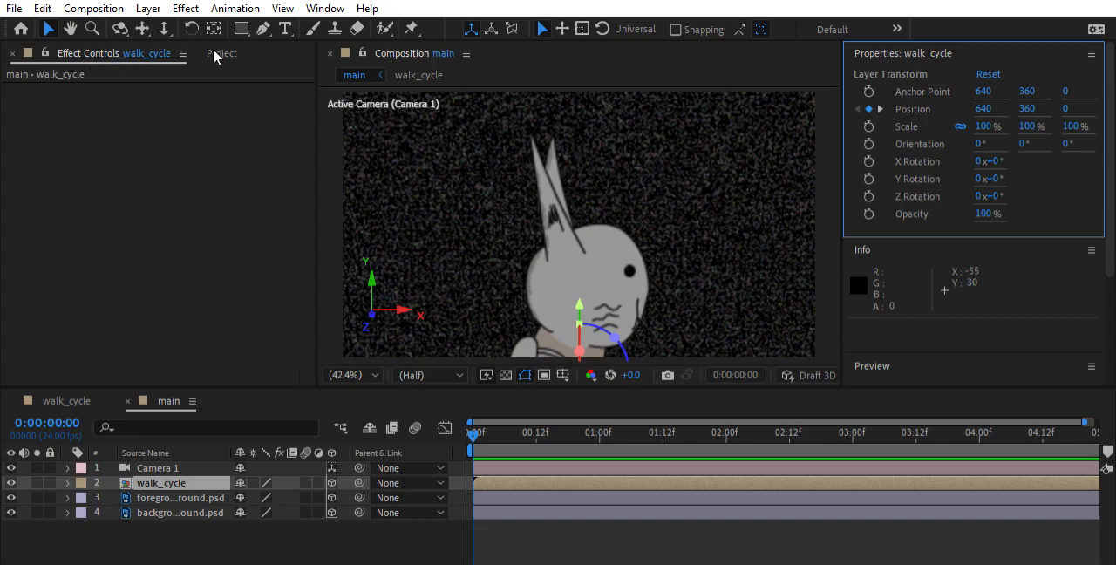
{"action": "left_click", "coordinate": [214, 50]}
{"action": "left_click", "coordinate": [84, 47]}
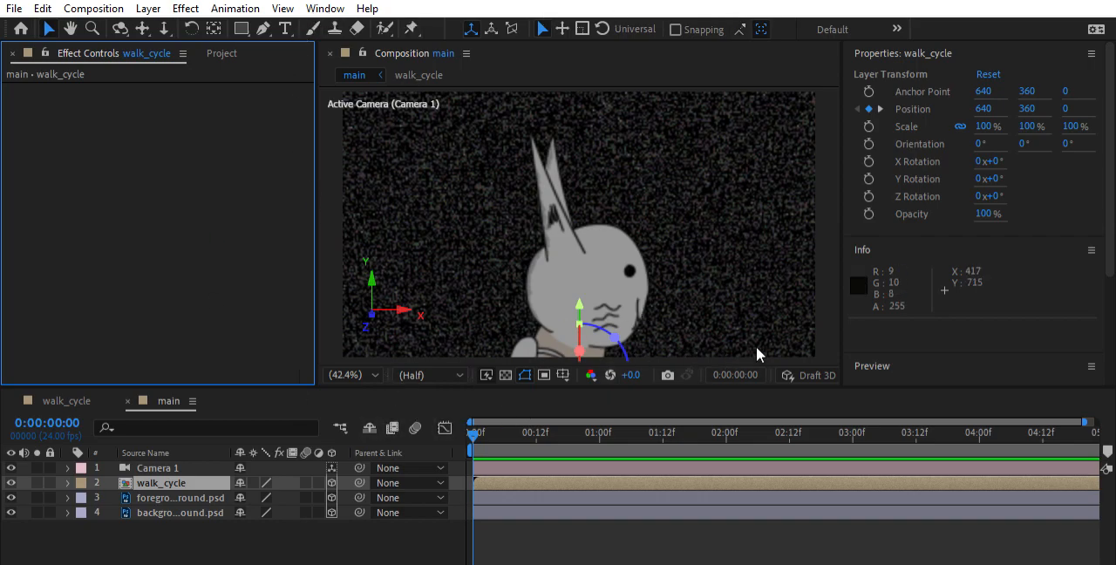
{"action": "left_click", "coordinate": [1095, 353]}
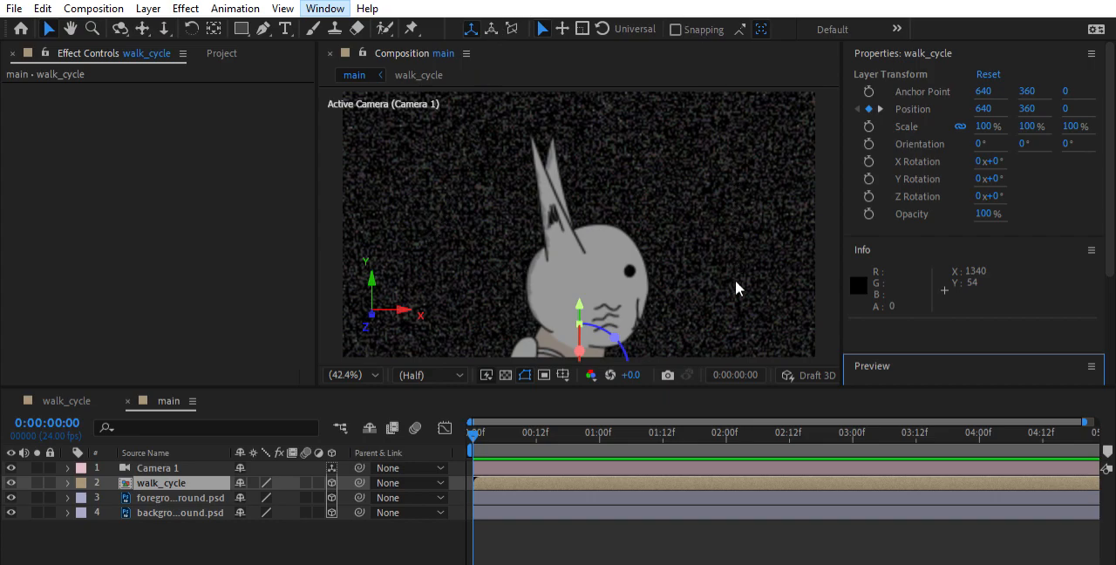
{"action": "key", "text": "grave"}
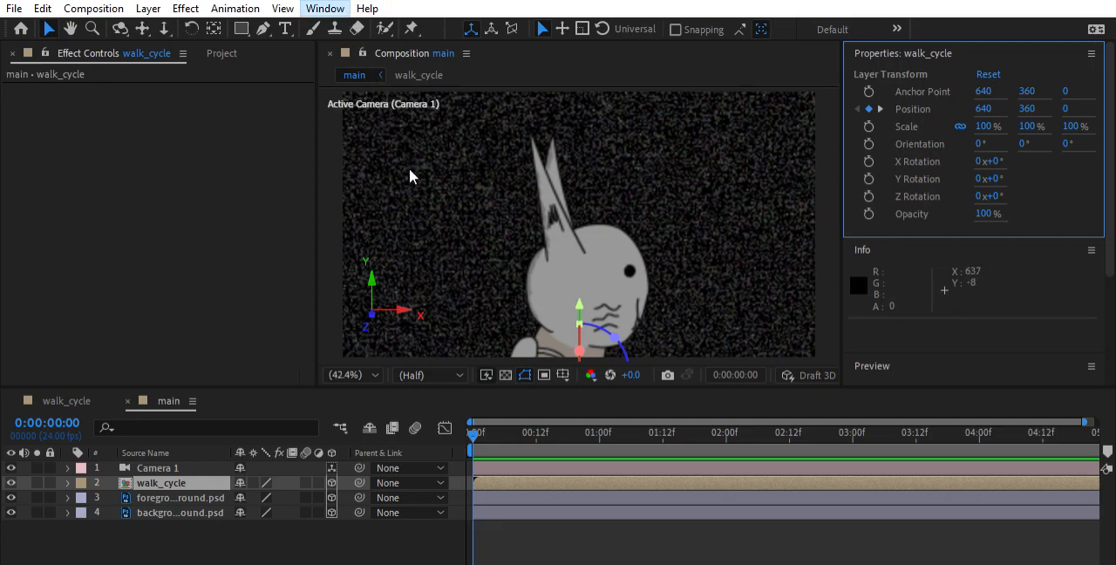
{"action": "key", "text": "ctrl+5"}
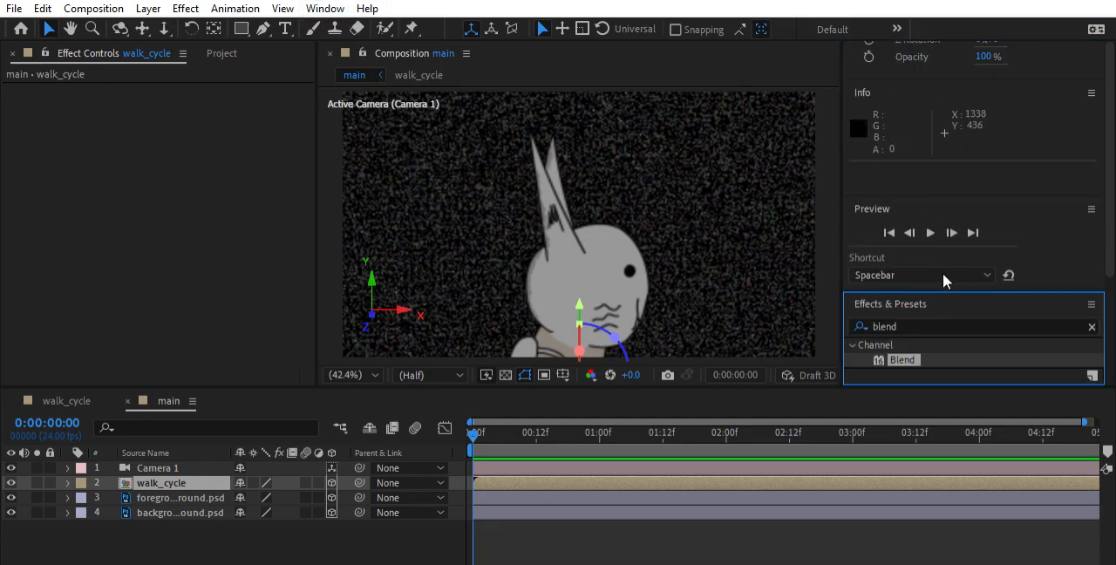
{"action": "left_click_drag", "start_coordinate": [891, 302], "coordinate": [1001, 28]}
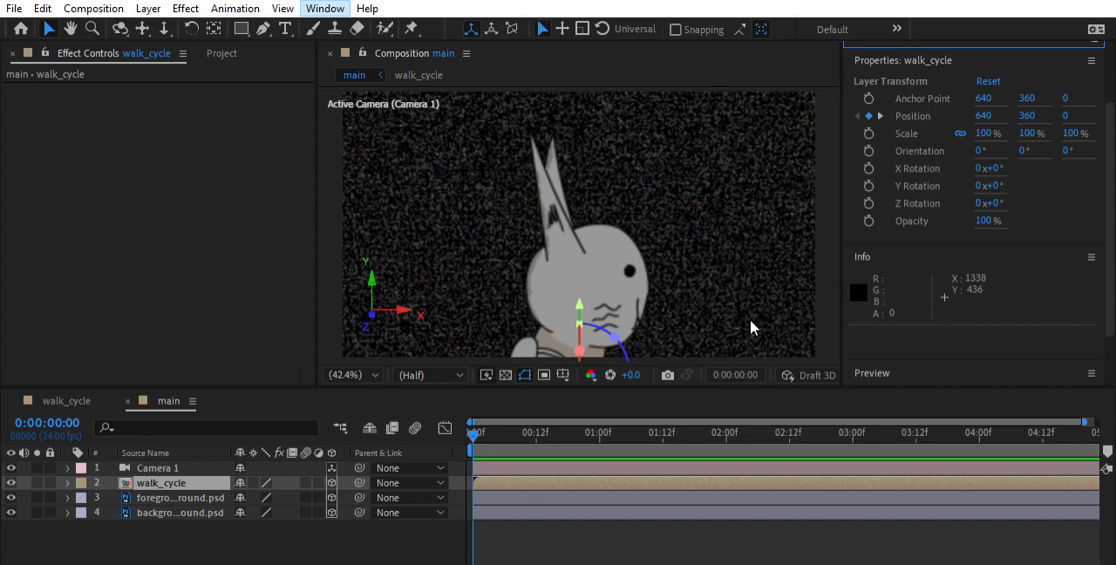
{"action": "left_click", "coordinate": [712, 49]}
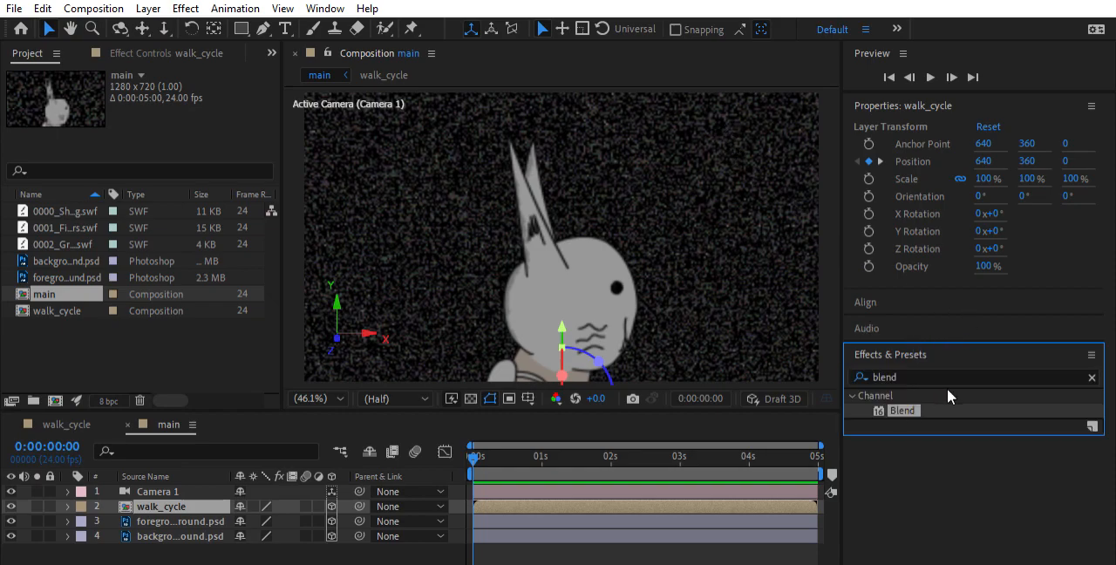
Clear the effects search to list all effect categories, and arrange the workspace with walk_cycle's effect controls and a taller timeline
{"action": "left_click", "coordinate": [1092, 377]}
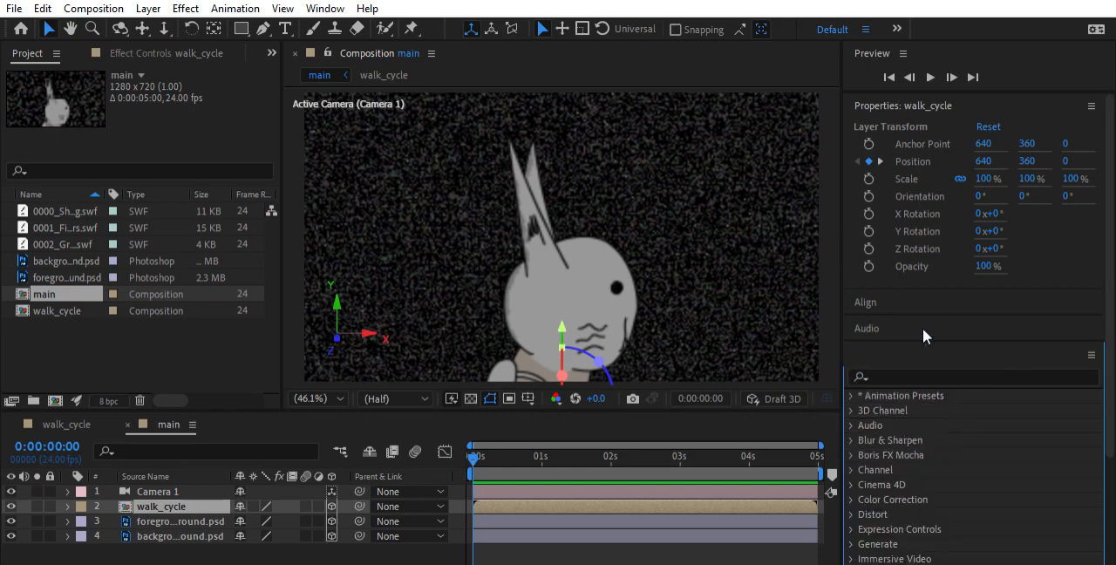
{"action": "left_click", "coordinate": [951, 106]}
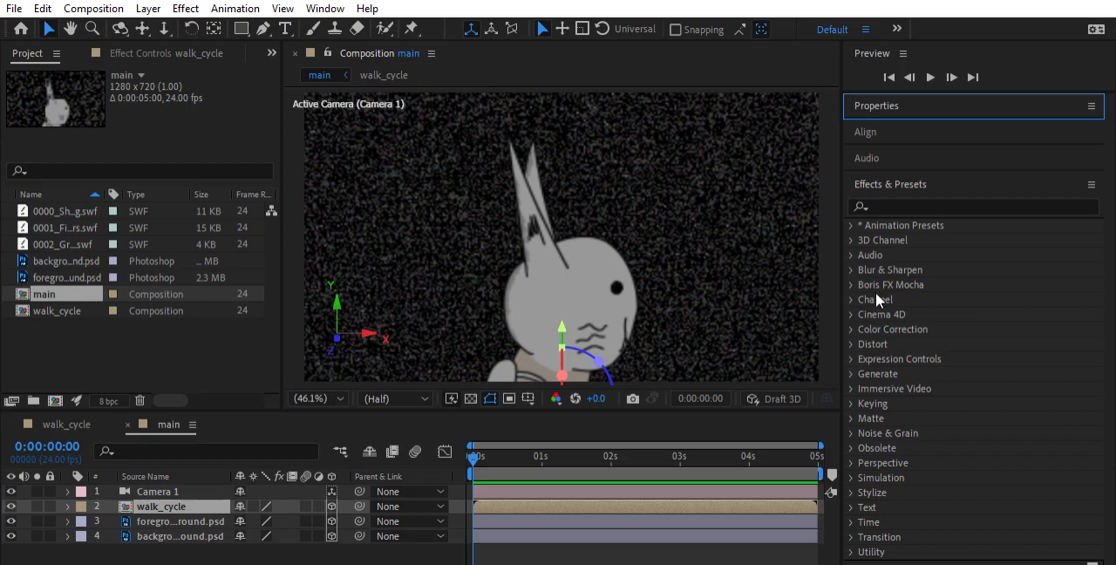
{"action": "left_click", "coordinate": [889, 206]}
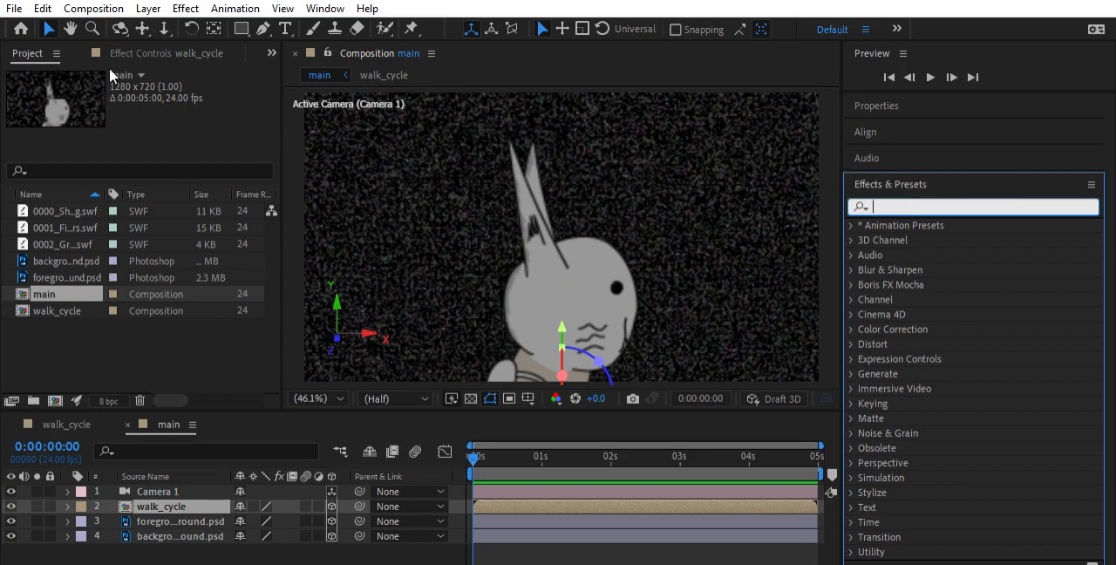
{"action": "left_click", "coordinate": [138, 54]}
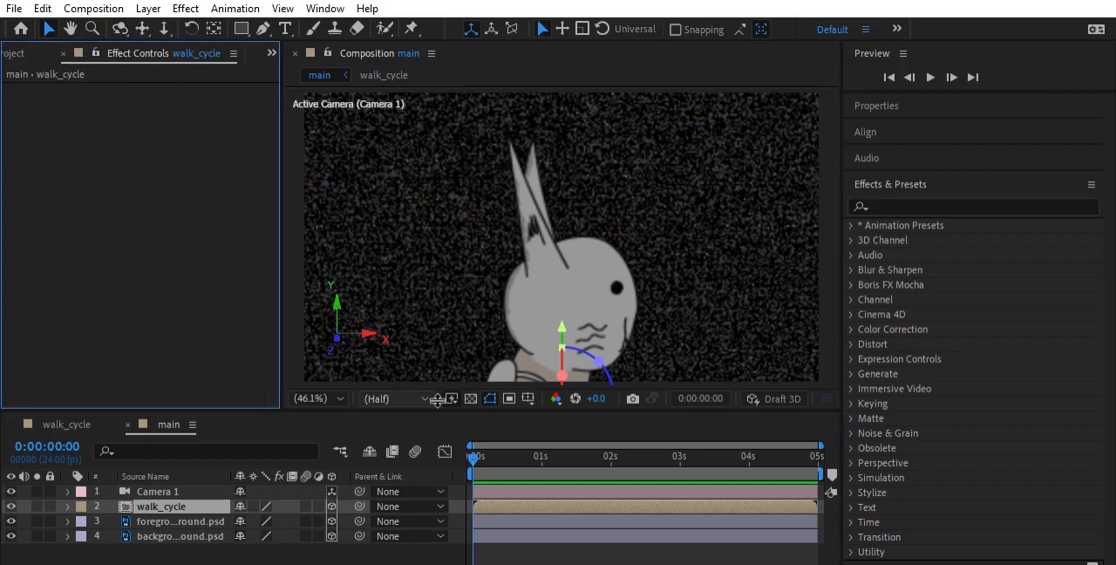
{"action": "left_click_drag", "start_coordinate": [444, 408], "coordinate": [442, 365]}
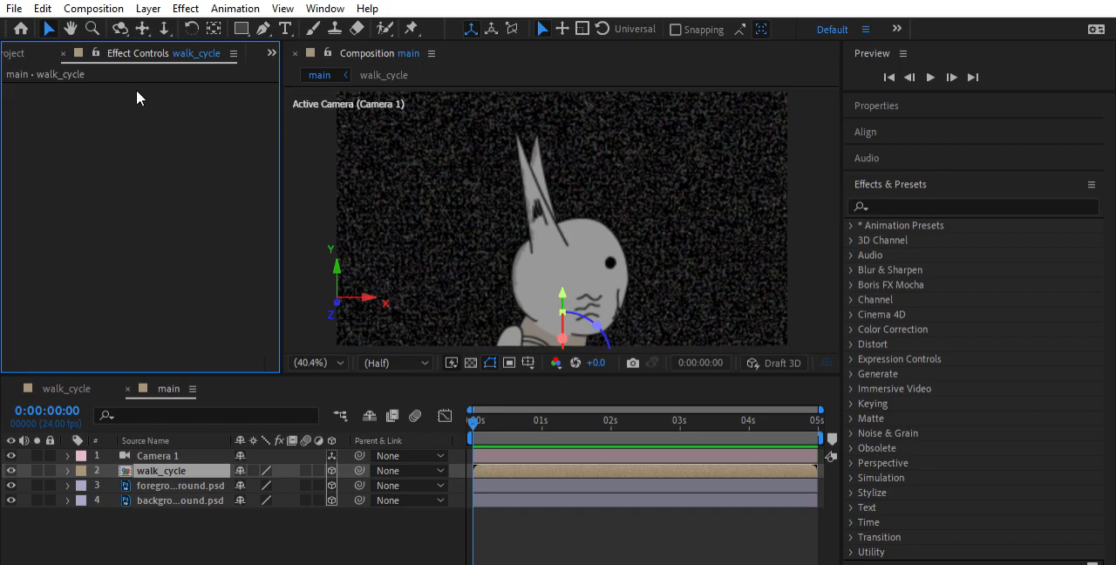
Create an adjustment layer in the main composition and place it directly below Camera 1
{"action": "left_click", "coordinate": [248, 519]}
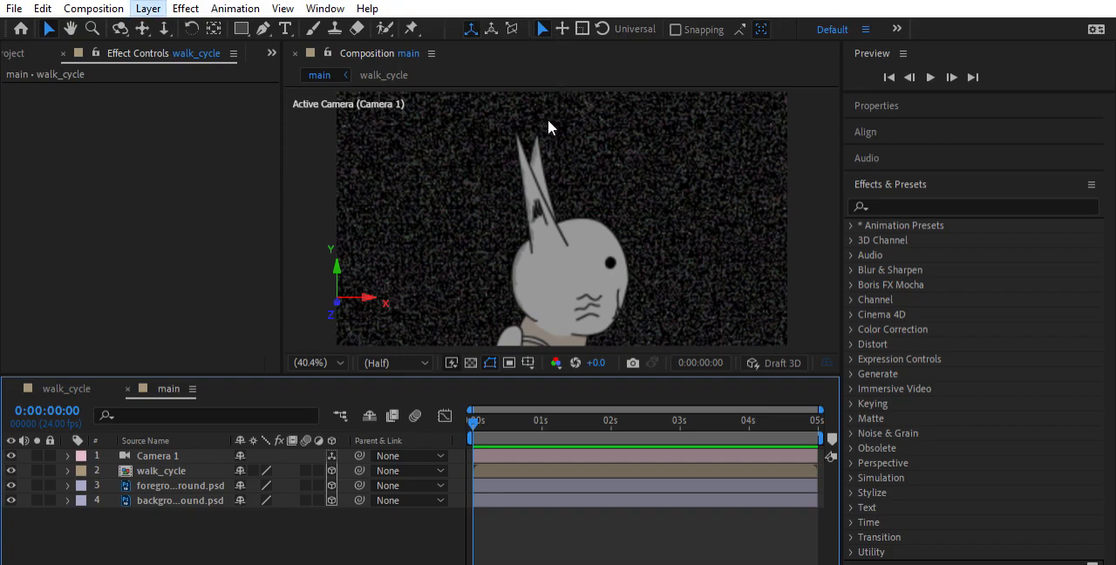
{"action": "key", "text": "ctrl+alt+y"}
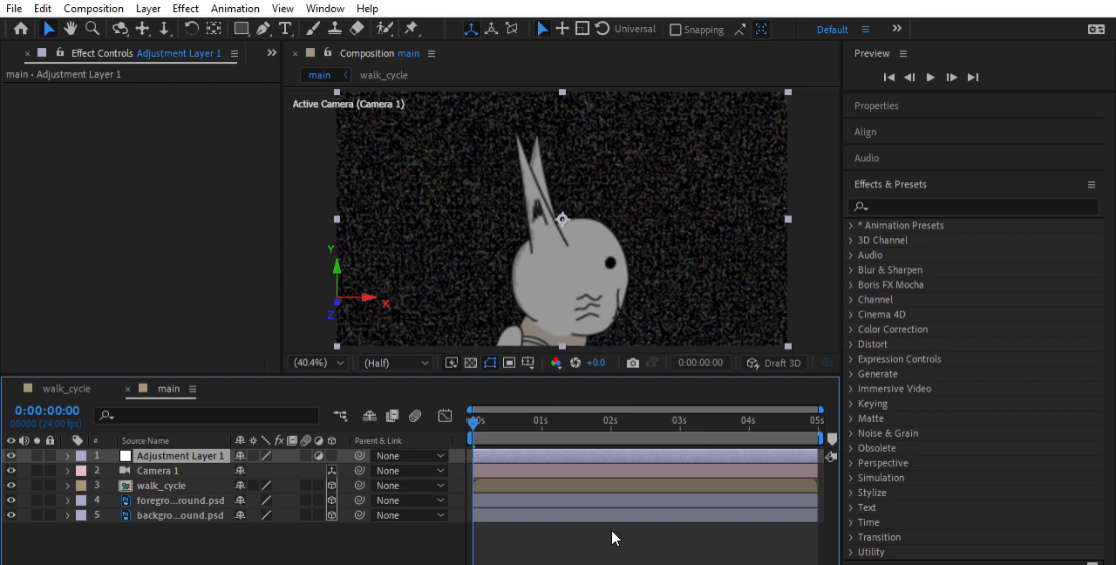
{"action": "left_click_drag", "start_coordinate": [161, 454], "coordinate": [164, 464]}
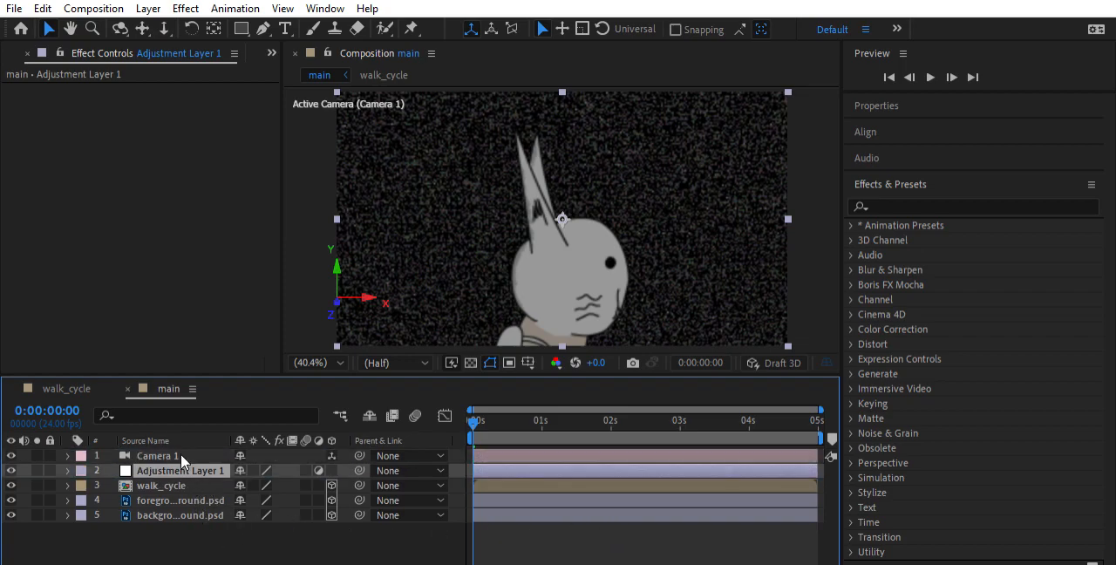
Rename the new adjustment layer to "lens flare"
{"action": "double_click", "coordinate": [182, 465]}
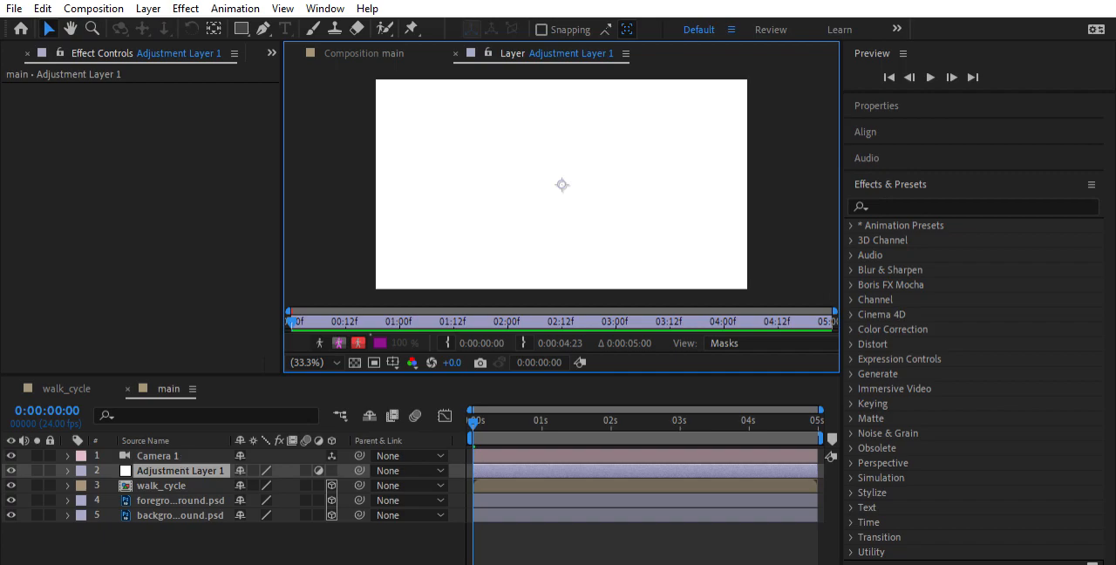
{"action": "left_click", "coordinate": [456, 53]}
{"action": "left_click", "coordinate": [163, 445]}
{"action": "key", "text": "Return"}
{"action": "type", "text": "len"}
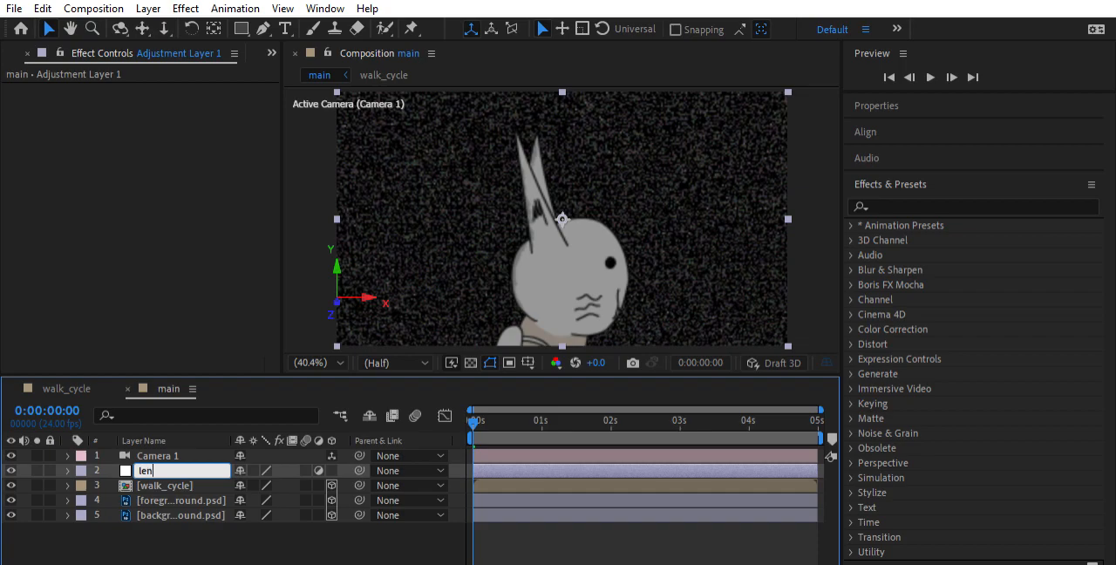
{"action": "type", "text": "s flare"}
{"action": "key", "text": "Return"}
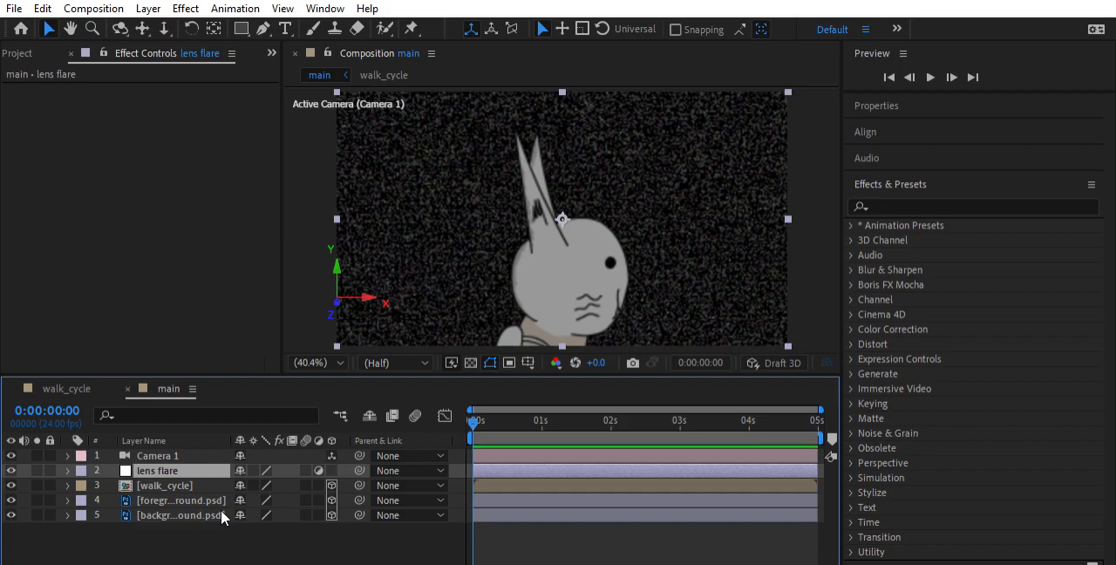
Search the effects for "lens" and apply the Lens Flare effect to the lens flare layer
{"action": "left_click", "coordinate": [900, 193]}
{"action": "type", "text": "lens"}
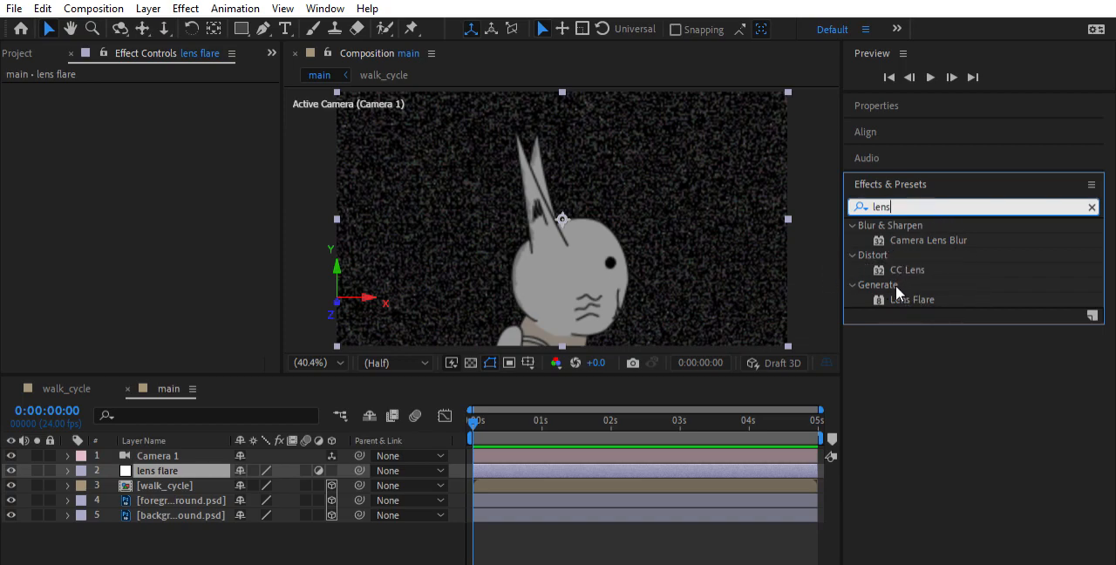
{"action": "left_click_drag", "start_coordinate": [907, 298], "coordinate": [506, 455]}
{"action": "left_click_drag", "start_coordinate": [505, 454], "coordinate": [512, 454]}
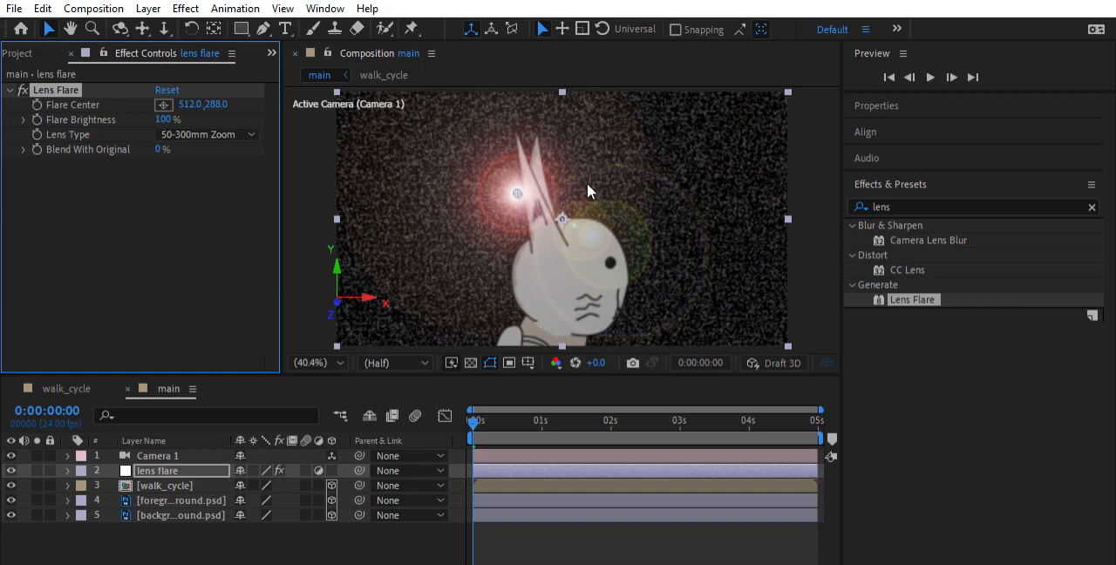
Play back the main composition to examine the flare over the animation, and return to the first frame
{"action": "scroll", "coordinate": [587, 183], "scroll_direction": "up", "scroll_amount": 1}
{"action": "scroll", "coordinate": [587, 183], "scroll_direction": "down", "scroll_amount": 2}
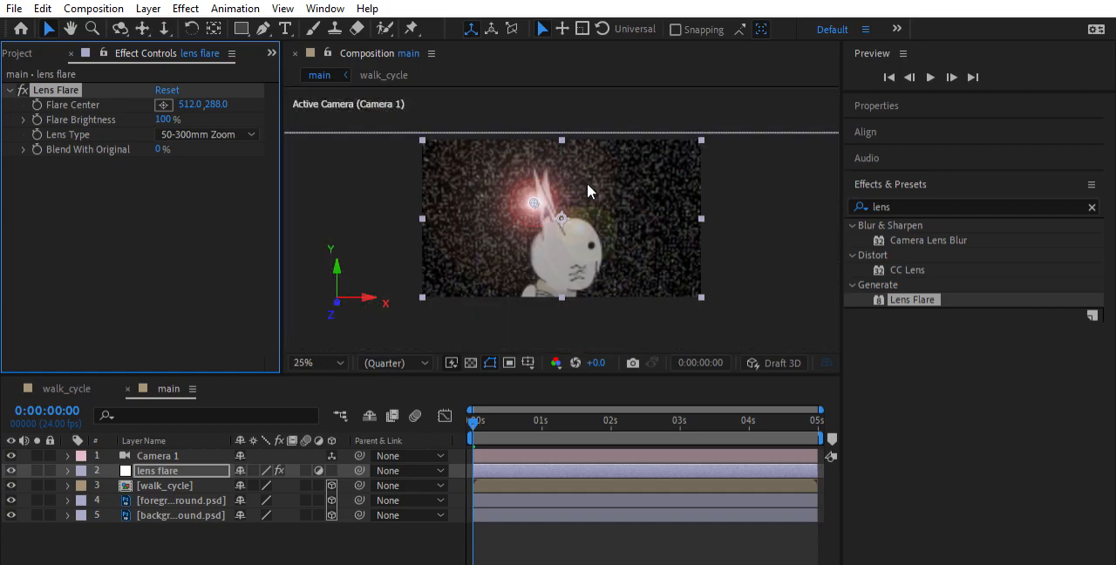
{"action": "scroll", "coordinate": [587, 183], "scroll_direction": "up", "scroll_amount": 2}
{"action": "scroll", "coordinate": [587, 183], "scroll_direction": "down", "scroll_amount": 2}
{"action": "key", "text": "space"}
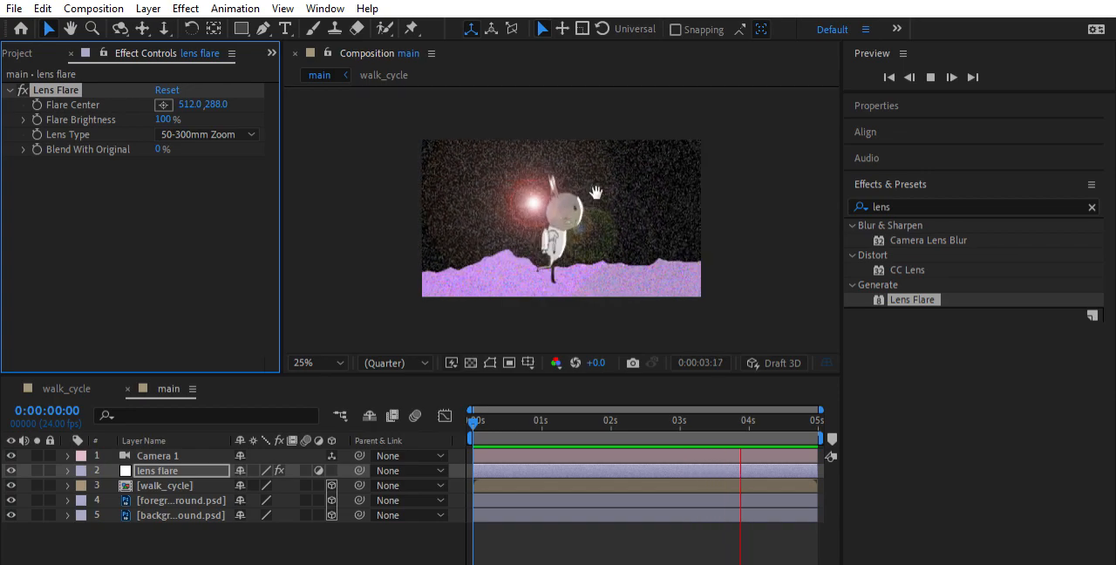
{"action": "key", "text": "space"}
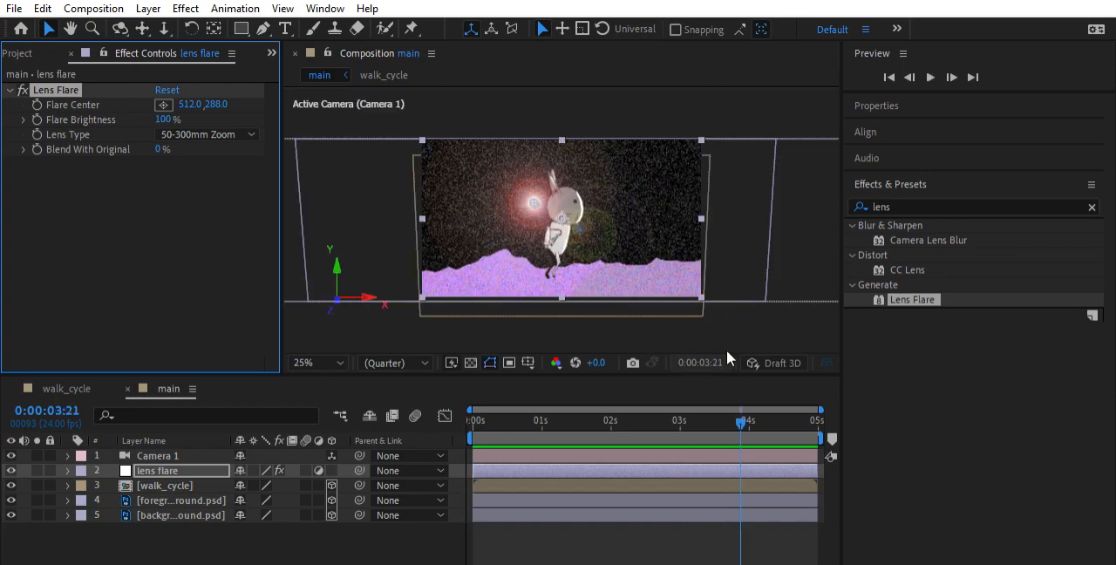
{"action": "left_click_drag", "start_coordinate": [744, 421], "coordinate": [465, 402]}
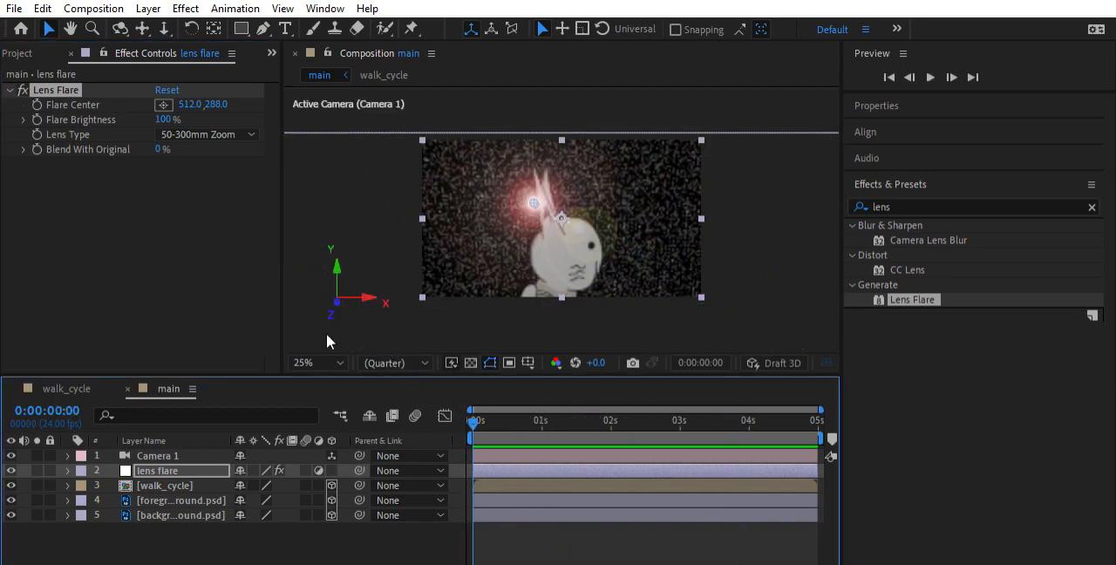
{"action": "left_click", "coordinate": [329, 50]}
{"action": "key", "text": "shift+slash"}
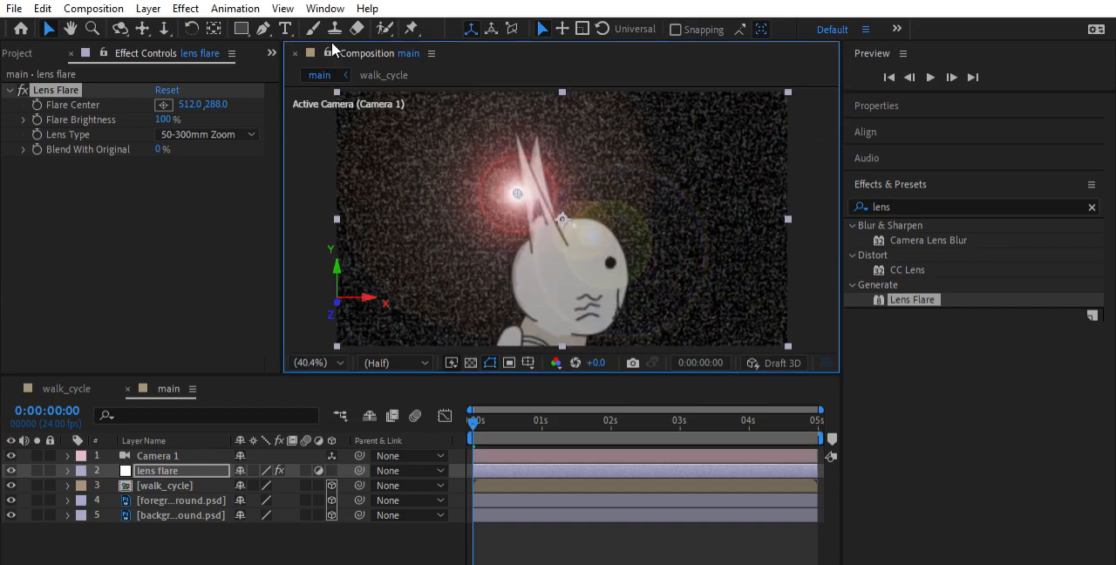
Move the flare center to 253, 121 and set the flare brightness to 100%
{"action": "left_click", "coordinate": [95, 87]}
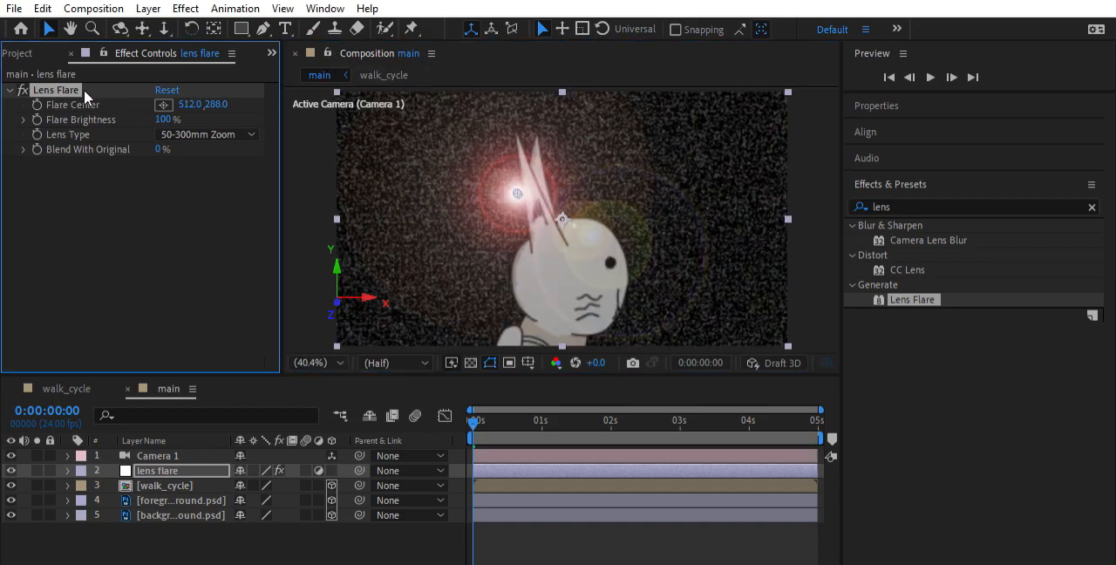
{"action": "left_click_drag", "start_coordinate": [194, 100], "coordinate": [74, 150]}
{"action": "left_click_drag", "start_coordinate": [163, 120], "coordinate": [182, 106]}
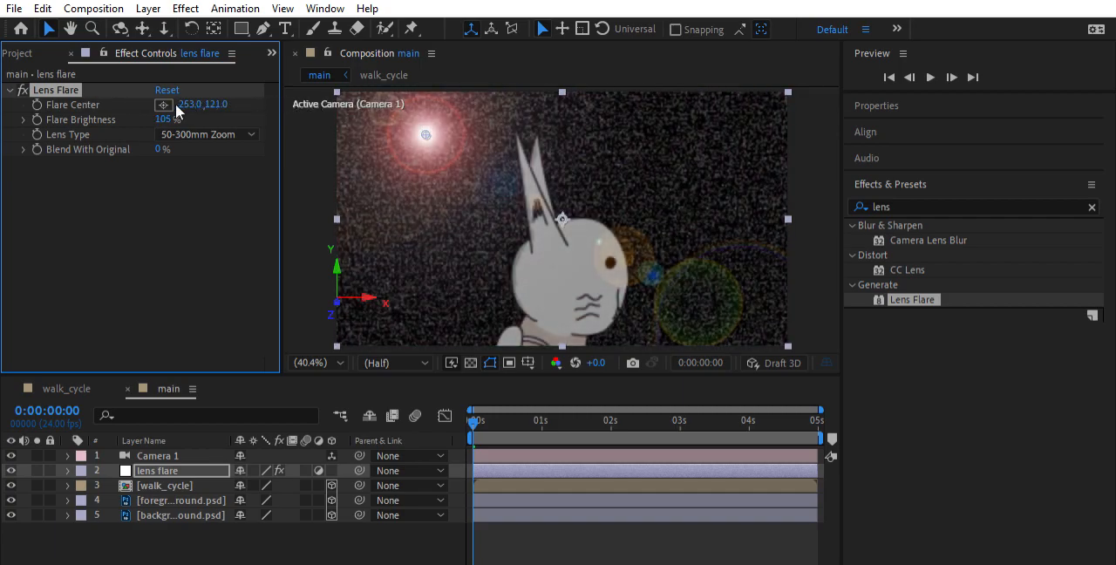
{"action": "left_click", "coordinate": [163, 115]}
{"action": "type", "text": "100"}
{"action": "key", "text": "Return"}
Try the 35mm Prime lens type on the flare and settle on 105mm Prime
{"action": "left_click", "coordinate": [236, 134]}
{"action": "left_click", "coordinate": [235, 152]}
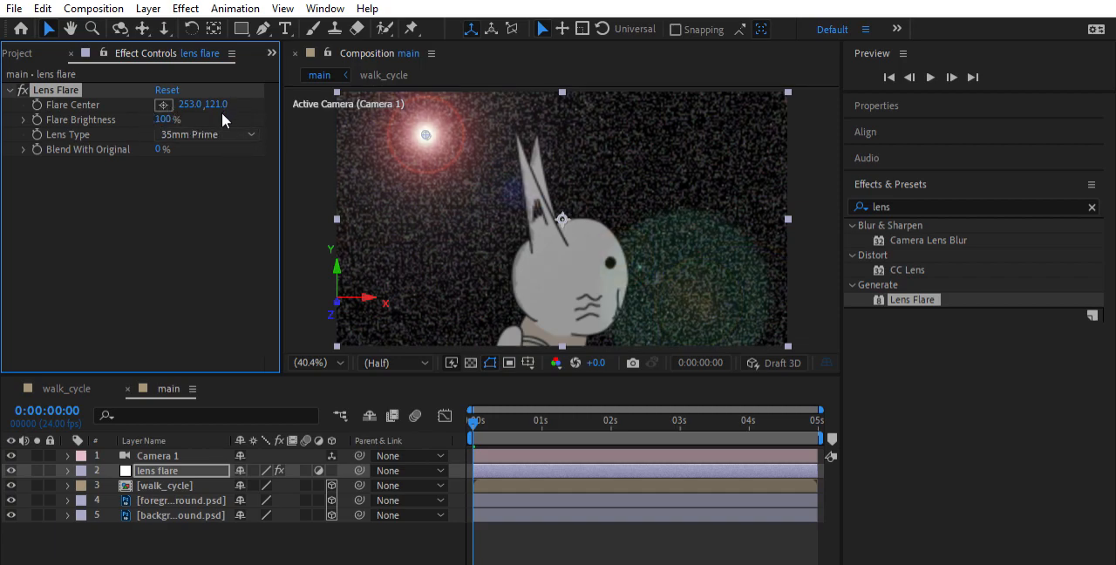
{"action": "left_click", "coordinate": [211, 169]}
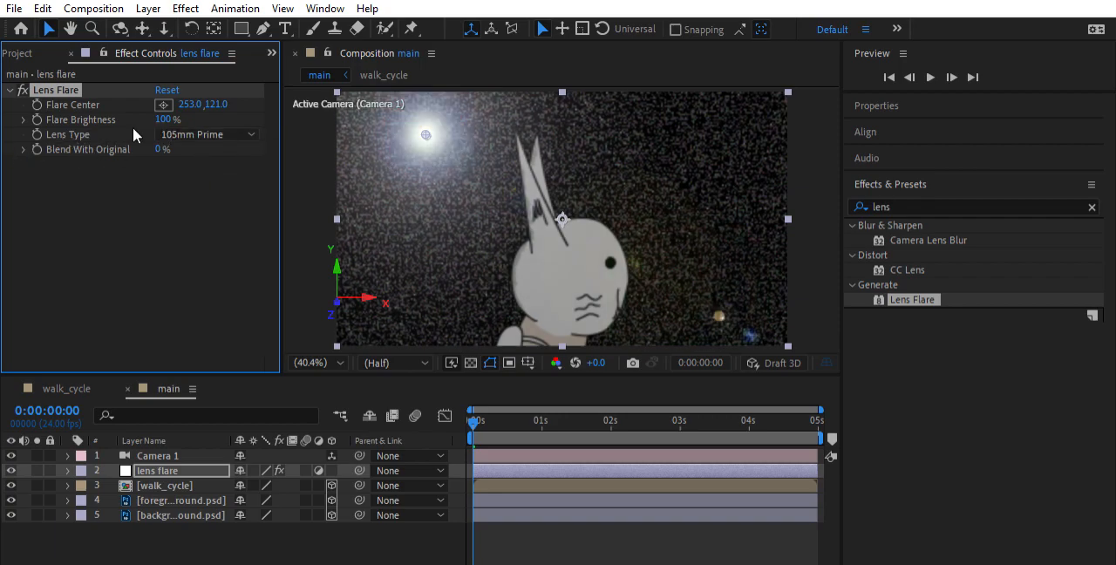
Test the flare's Blend With Original at 100% and 51%, and reset it to 0%
{"action": "left_click", "coordinate": [23, 149]}
{"action": "left_click", "coordinate": [22, 149]}
{"action": "left_click_drag", "start_coordinate": [163, 147], "coordinate": [333, 140]}
{"action": "scroll", "coordinate": [483, 108], "scroll_direction": "down", "scroll_amount": 3}
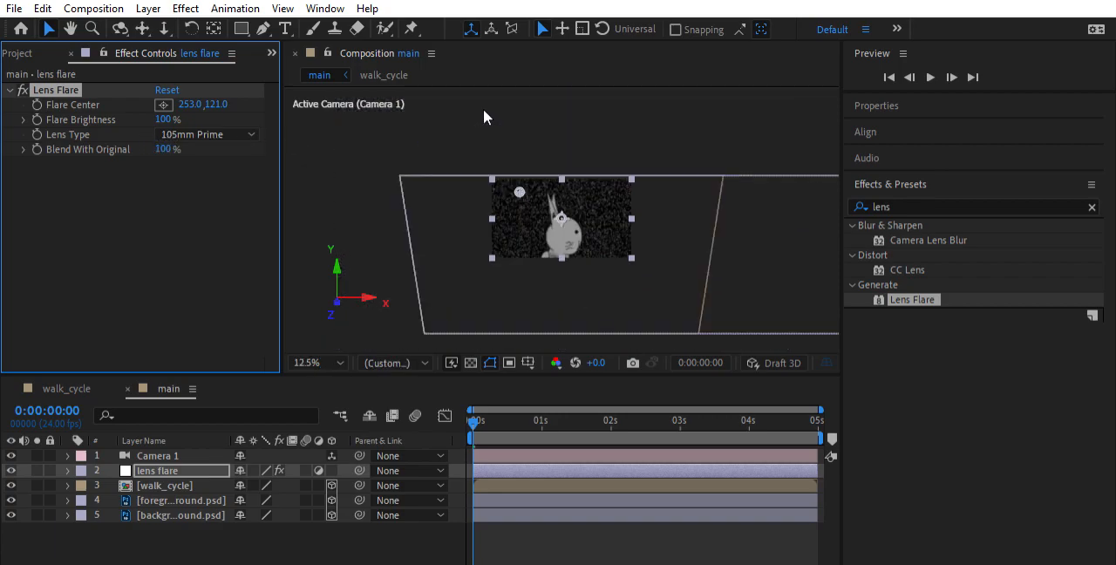
{"action": "scroll", "coordinate": [478, 169], "scroll_direction": "up", "scroll_amount": 4}
{"action": "scroll", "coordinate": [372, 122], "scroll_direction": "down", "scroll_amount": 2}
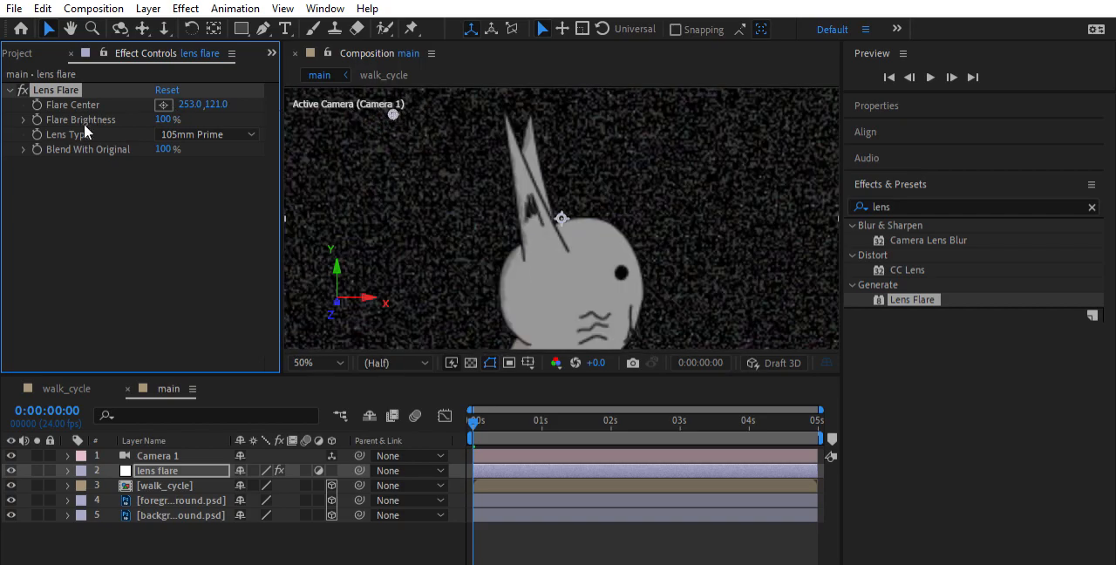
{"action": "left_click", "coordinate": [24, 150]}
{"action": "left_click_drag", "start_coordinate": [168, 149], "coordinate": [120, 153]}
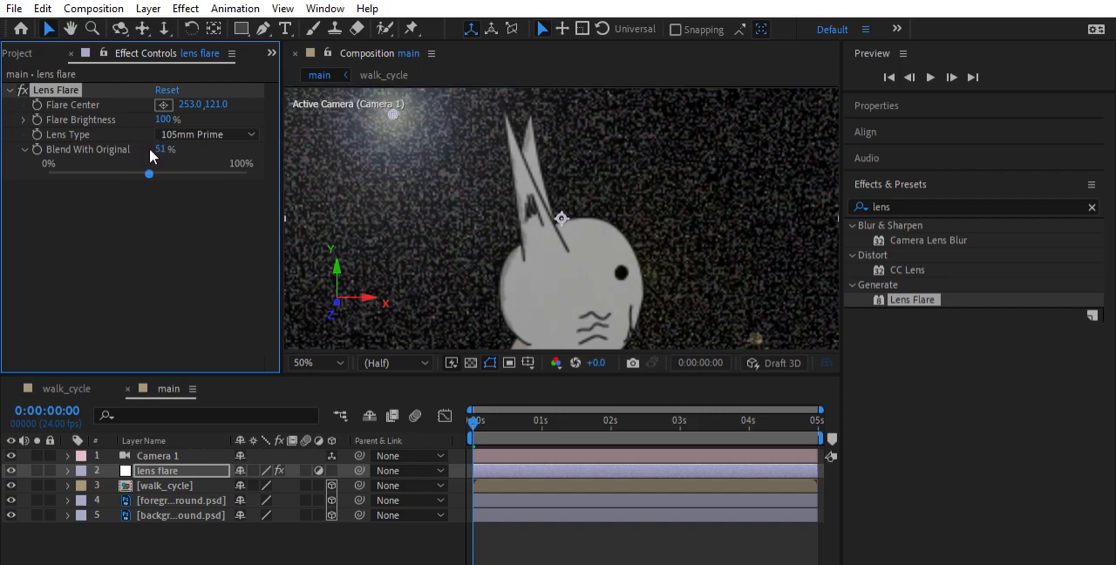
{"action": "left_click_drag", "start_coordinate": [144, 149], "coordinate": [15, 167]}
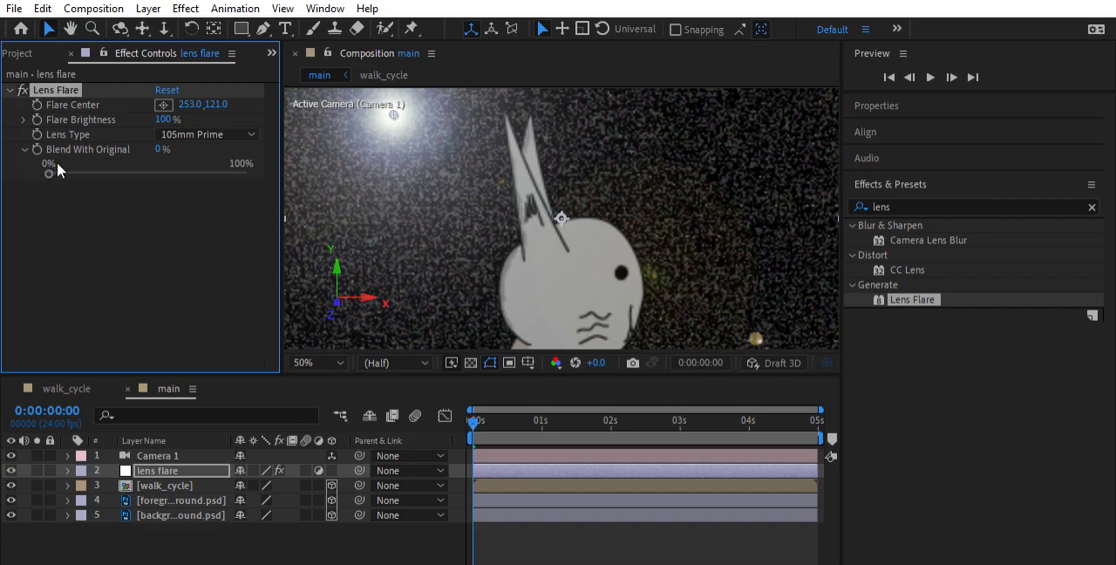
Animate the Flare Brightness from 100% at the first frame to 0% at about 2 seconds, and return to the first frame
{"action": "left_click", "coordinate": [25, 149]}
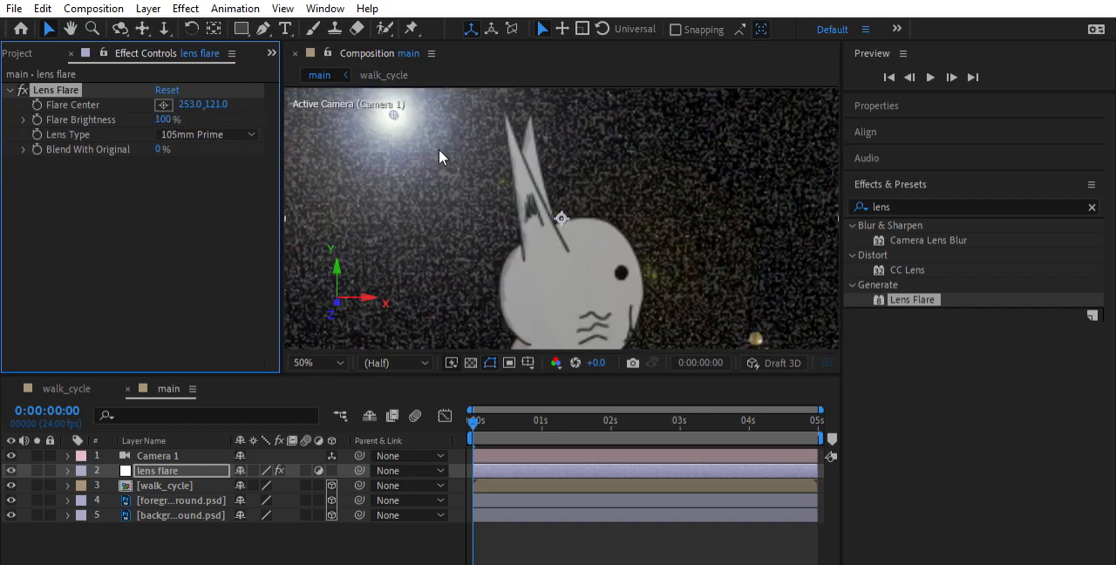
{"action": "key", "text": "comma"}
{"action": "key", "text": "comma"}
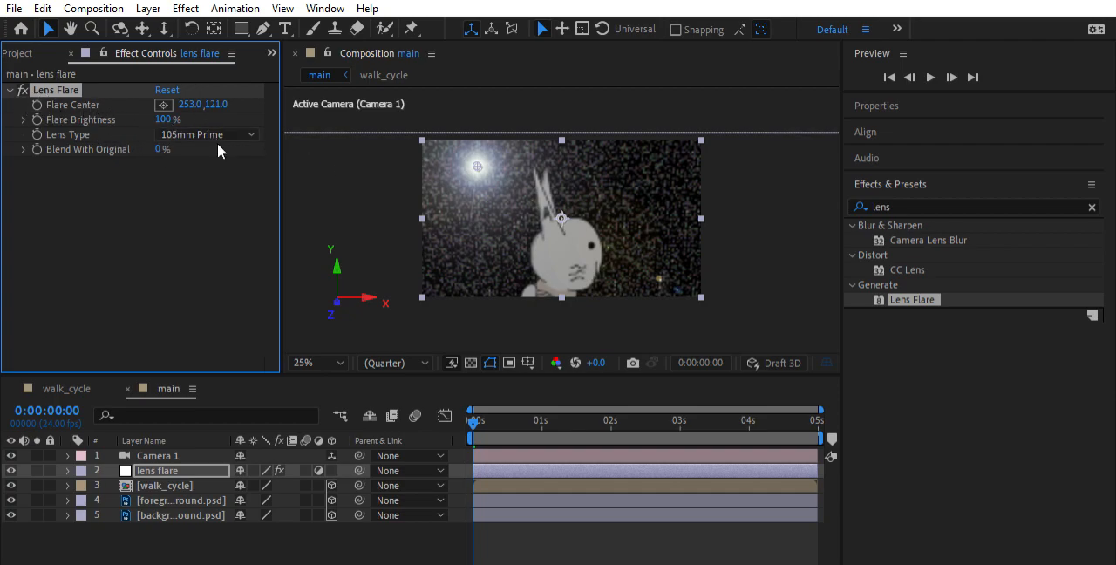
{"action": "left_click", "coordinate": [23, 118]}
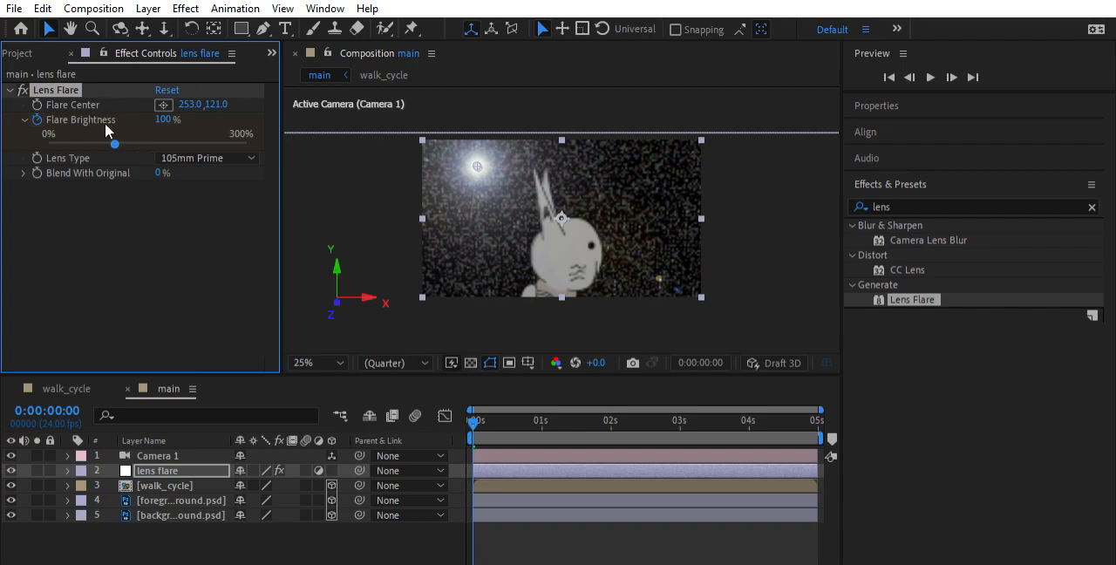
{"action": "left_click_drag", "start_coordinate": [474, 410], "coordinate": [608, 424]}
{"action": "left_click_drag", "start_coordinate": [114, 143], "coordinate": [7, 140]}
{"action": "left_click_drag", "start_coordinate": [608, 416], "coordinate": [462, 412]}
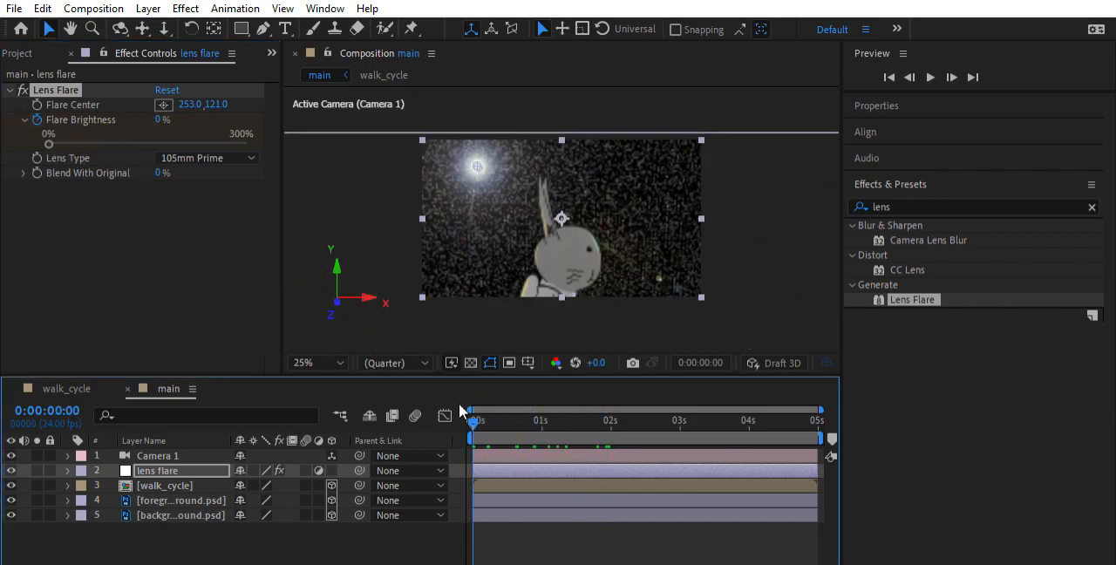
Play back the main composition to check the flare fading out, and return to the first frame
{"action": "key", "text": "space"}
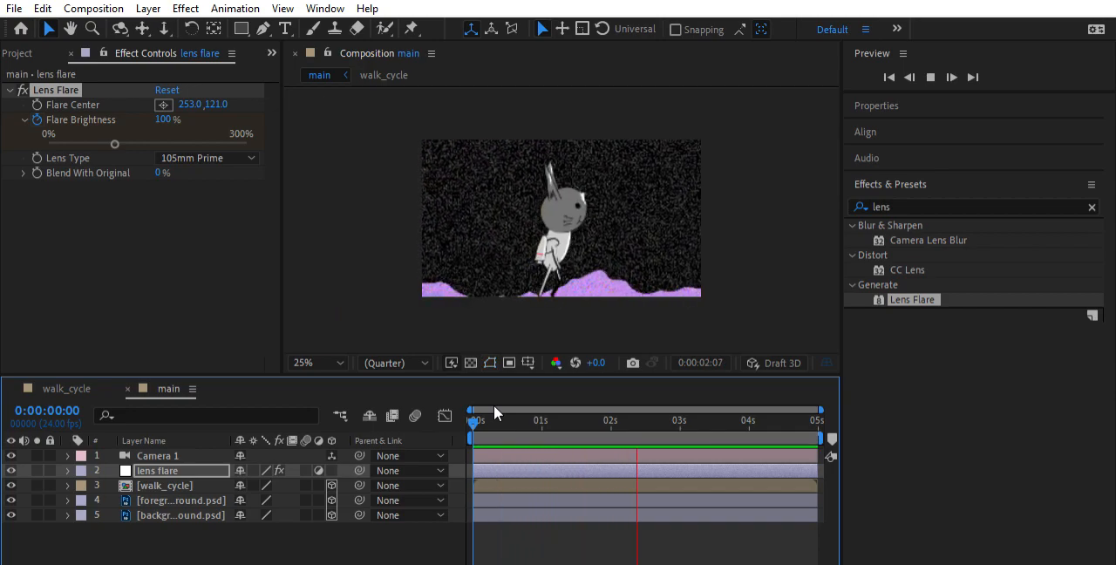
{"action": "key", "text": "space"}
{"action": "key", "text": "Home"}
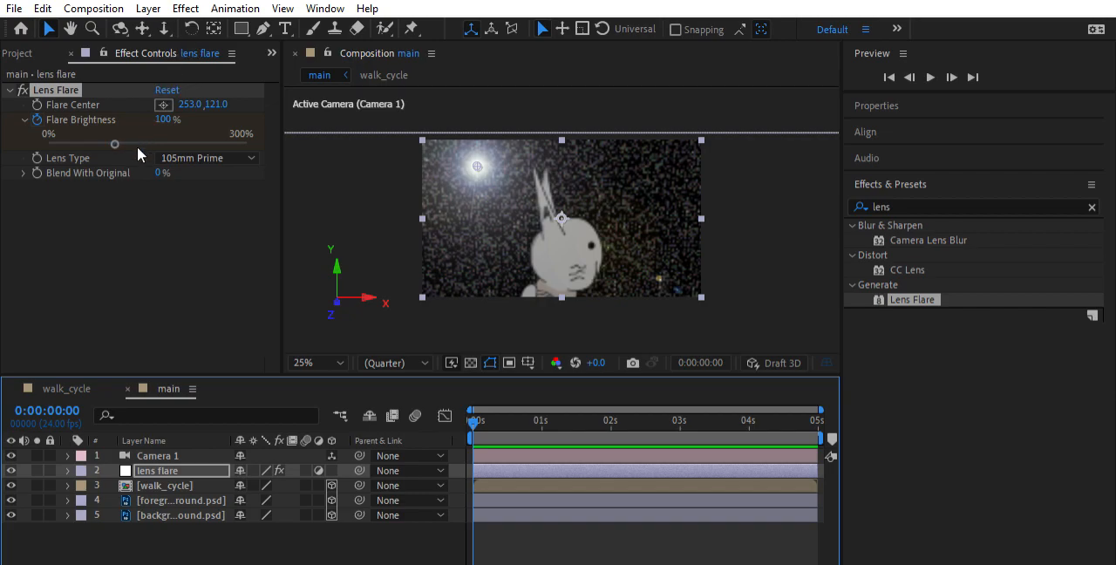
Reveal the Flare Brightness keyframes of the Lens Flare effect under the lens flare layer
{"action": "left_click", "coordinate": [67, 470]}
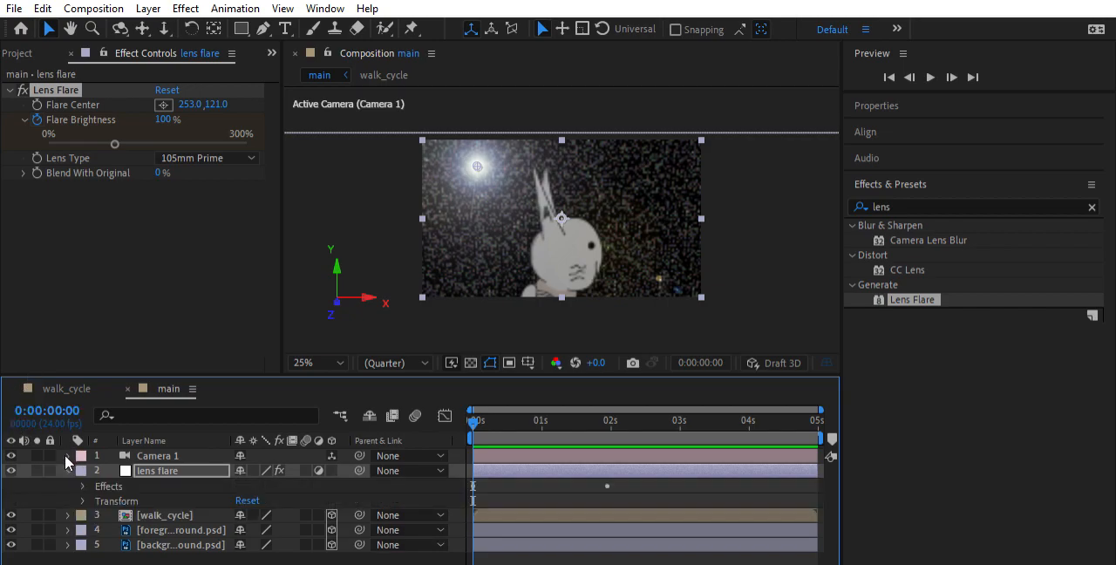
{"action": "left_click", "coordinate": [68, 468]}
{"action": "left_click", "coordinate": [70, 465]}
{"action": "left_click", "coordinate": [82, 485]}
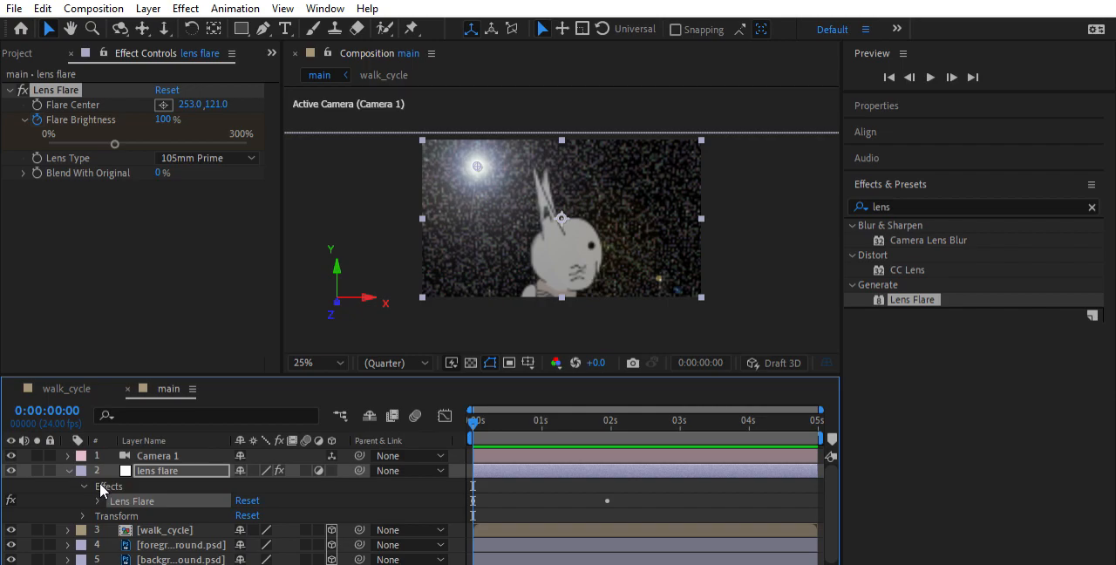
{"action": "left_click", "coordinate": [99, 499]}
{"action": "scroll", "coordinate": [193, 482], "scroll_direction": "down", "scroll_amount": 4}
{"action": "scroll", "coordinate": [197, 481], "scroll_direction": "up", "scroll_amount": 3}
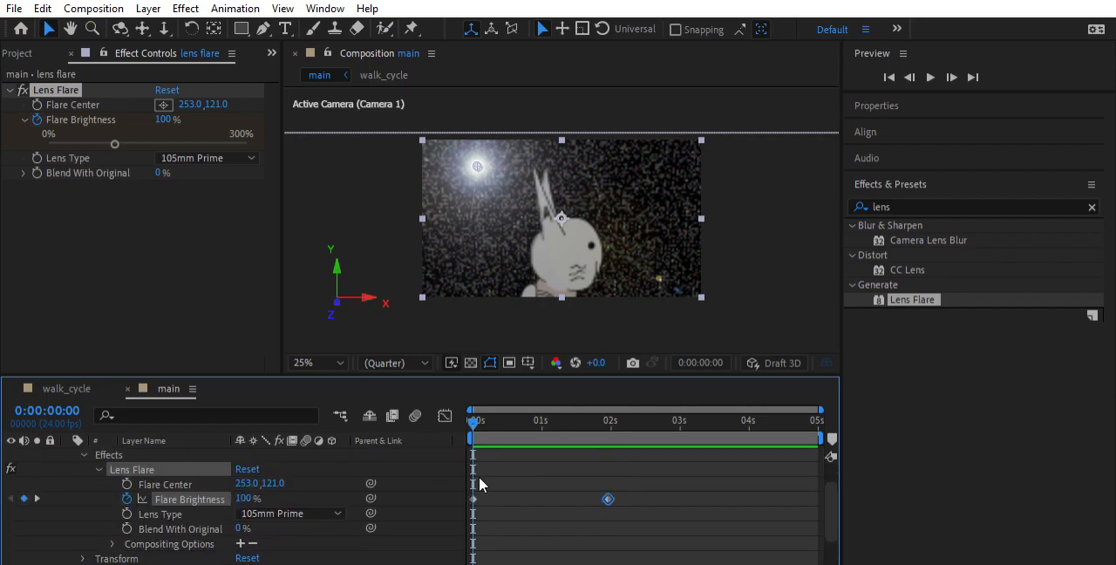
Scrub through the flare fade, shift the ending Flare Brightness keyframe to about 2 seconds, and collapse the layer's properties
{"action": "left_click_drag", "start_coordinate": [473, 420], "coordinate": [577, 421]}
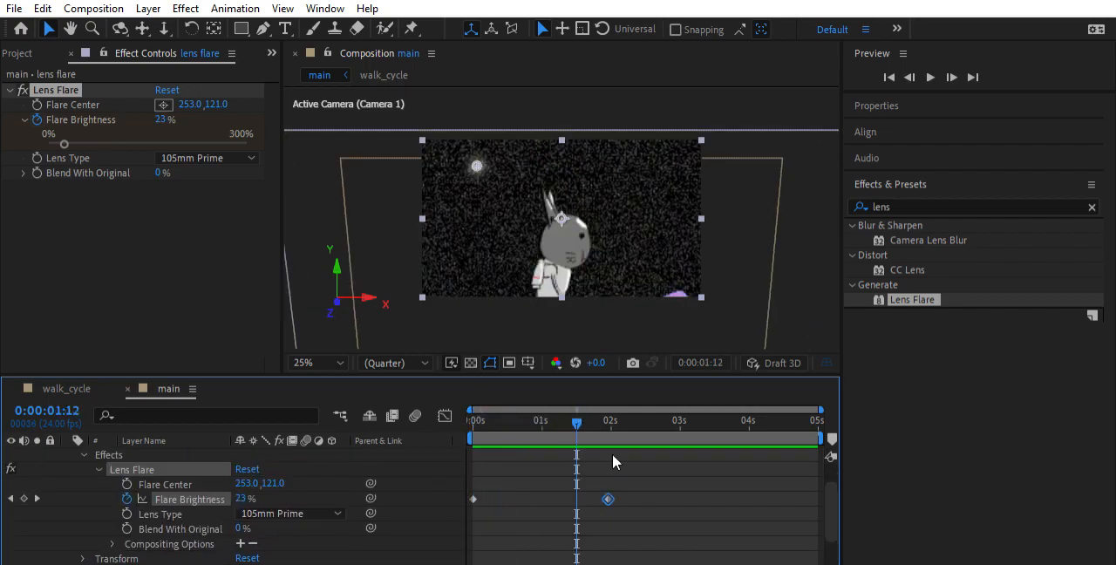
{"action": "mouse_move", "coordinate": [608, 477]}
{"action": "left_mouse_down"}
{"action": "mouse_move", "coordinate": [621, 481]}
{"action": "mouse_move", "coordinate": [608, 483]}
{"action": "left_mouse_up"}
{"action": "left_click_drag", "start_coordinate": [556, 415], "coordinate": [472, 420]}
{"action": "left_click", "coordinate": [85, 454]}
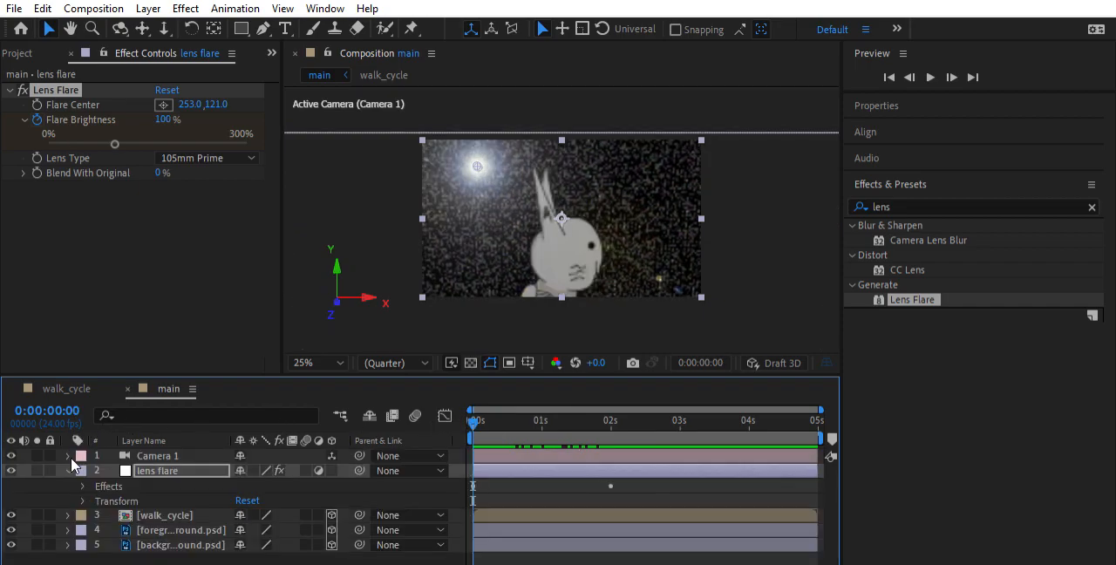
{"action": "left_click", "coordinate": [68, 470]}
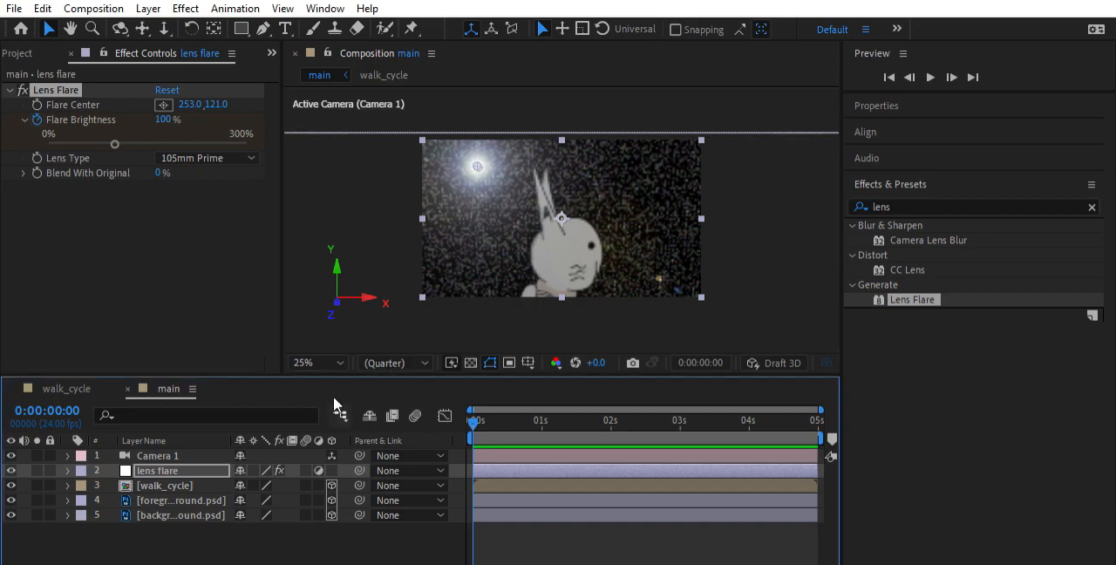
Select the walk_cycle layer at 0:00:02:11, save the project, and fit the composition to its viewer
{"action": "left_click", "coordinate": [177, 484]}
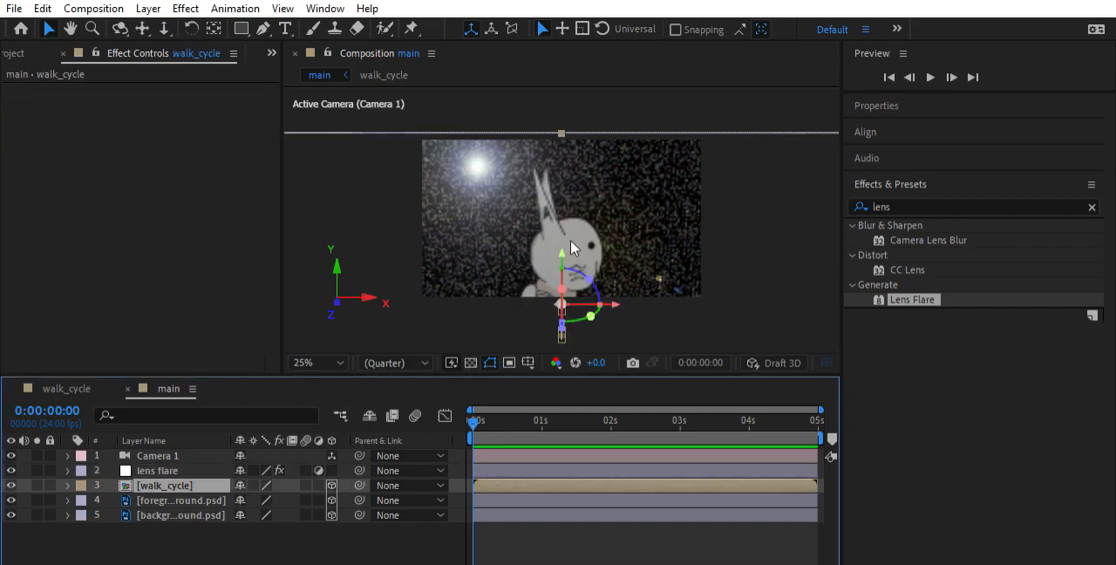
{"action": "left_click_drag", "start_coordinate": [546, 415], "coordinate": [643, 418]}
{"action": "key", "text": "ctrl+s"}
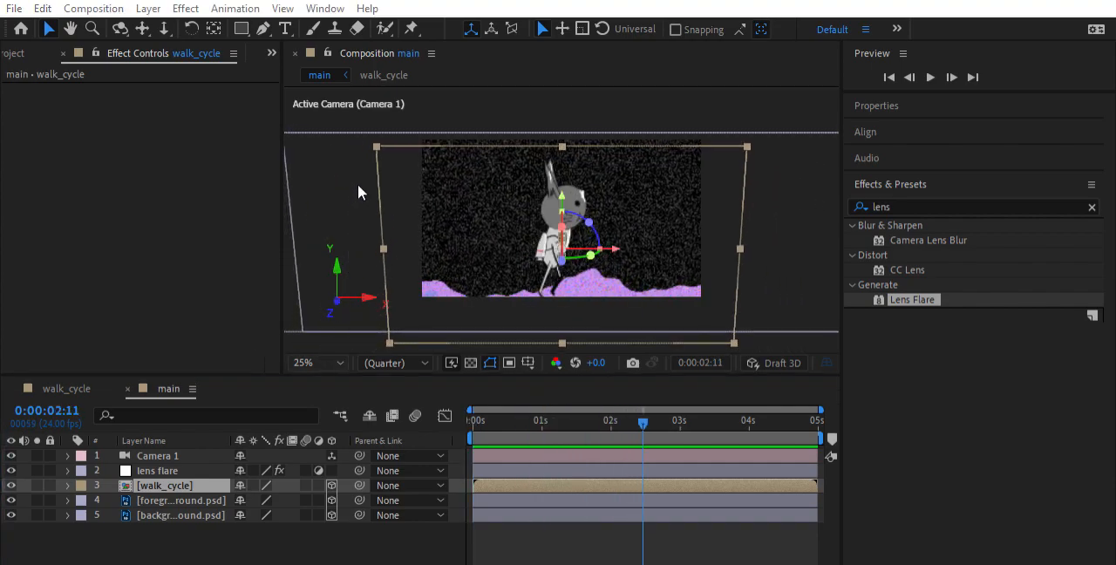
{"action": "left_click", "coordinate": [384, 54]}
{"action": "key", "text": "shift+slash"}
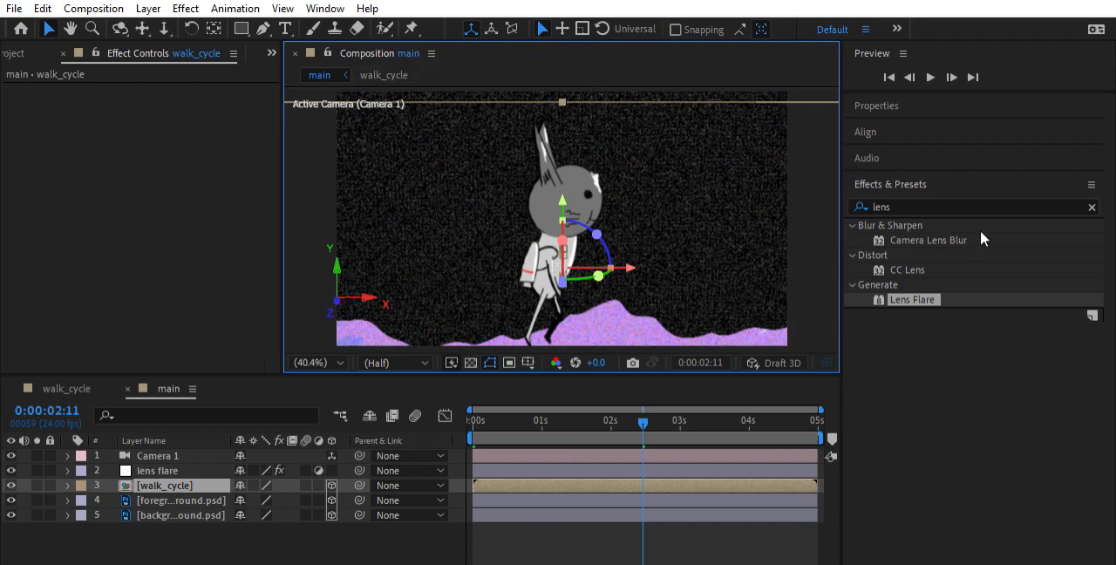
Clear the effect search and apply Brush Strokes from the Stylize effects to the walk_cycle layer
{"action": "left_click", "coordinate": [1102, 192]}
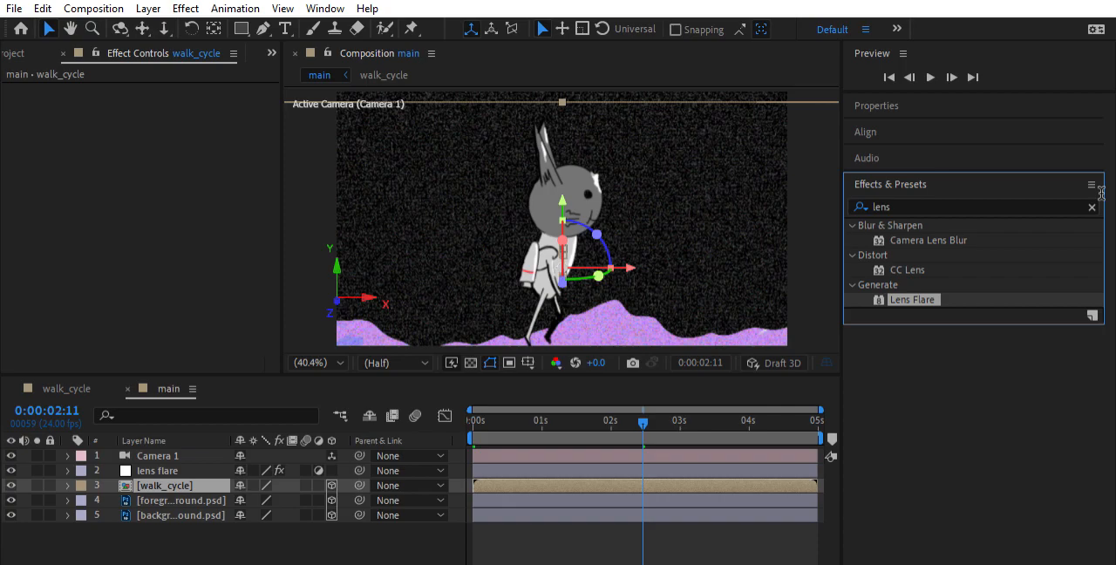
{"action": "left_click", "coordinate": [1092, 207]}
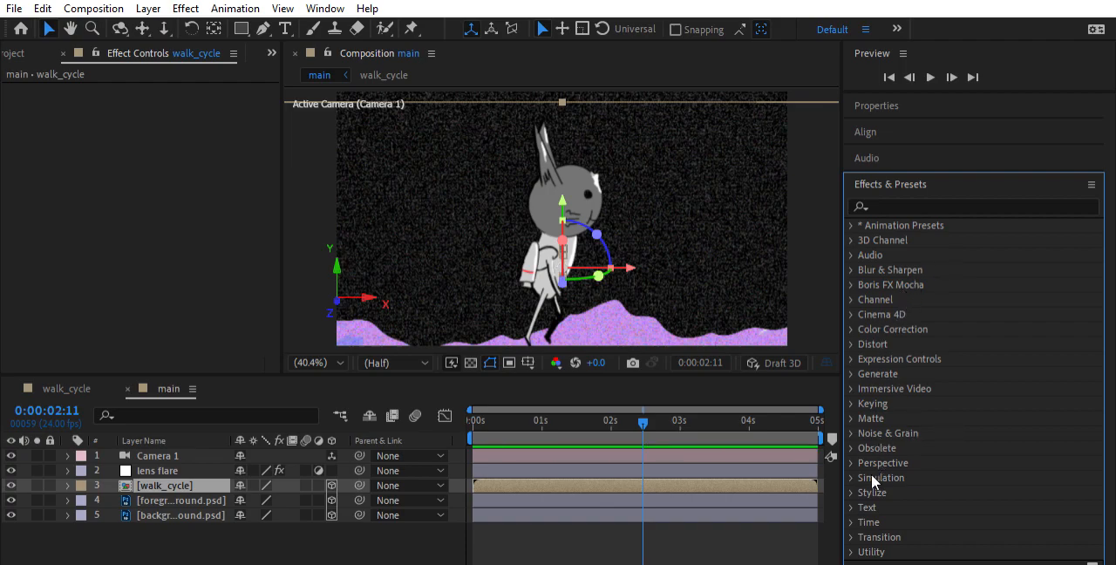
{"action": "left_click", "coordinate": [852, 492]}
{"action": "scroll", "coordinate": [950, 391], "scroll_direction": "down", "scroll_amount": 2}
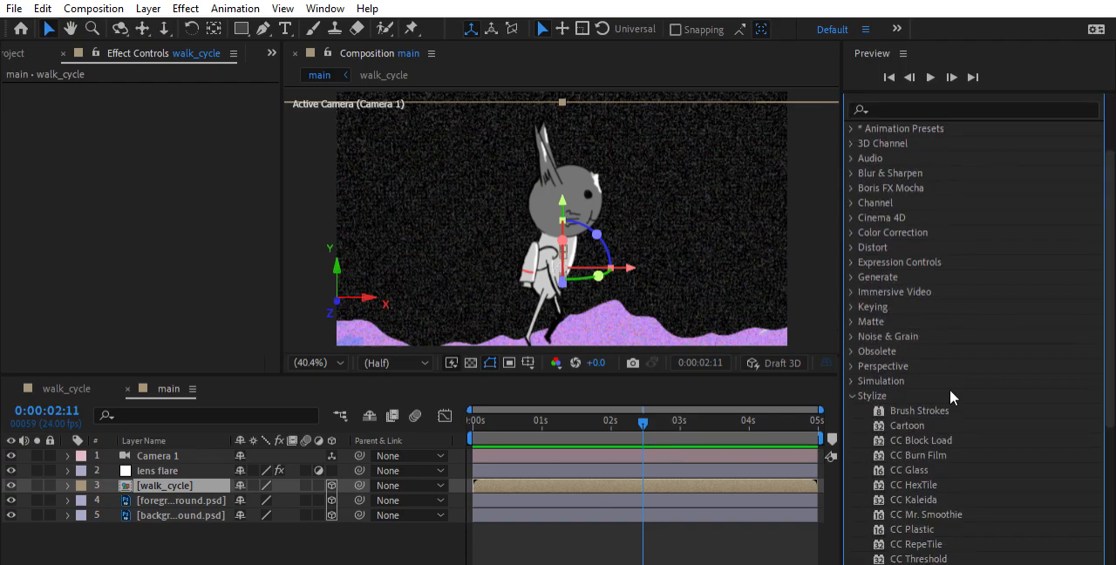
{"action": "scroll", "coordinate": [950, 389], "scroll_direction": "down", "scroll_amount": 2}
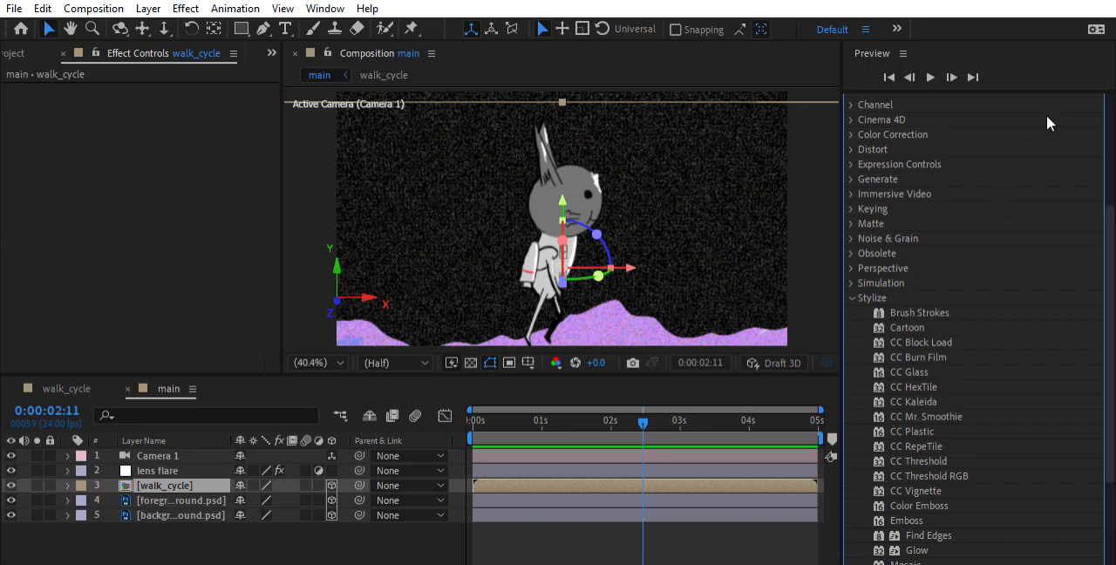
{"action": "scroll", "coordinate": [914, 321], "scroll_direction": "down", "scroll_amount": 3}
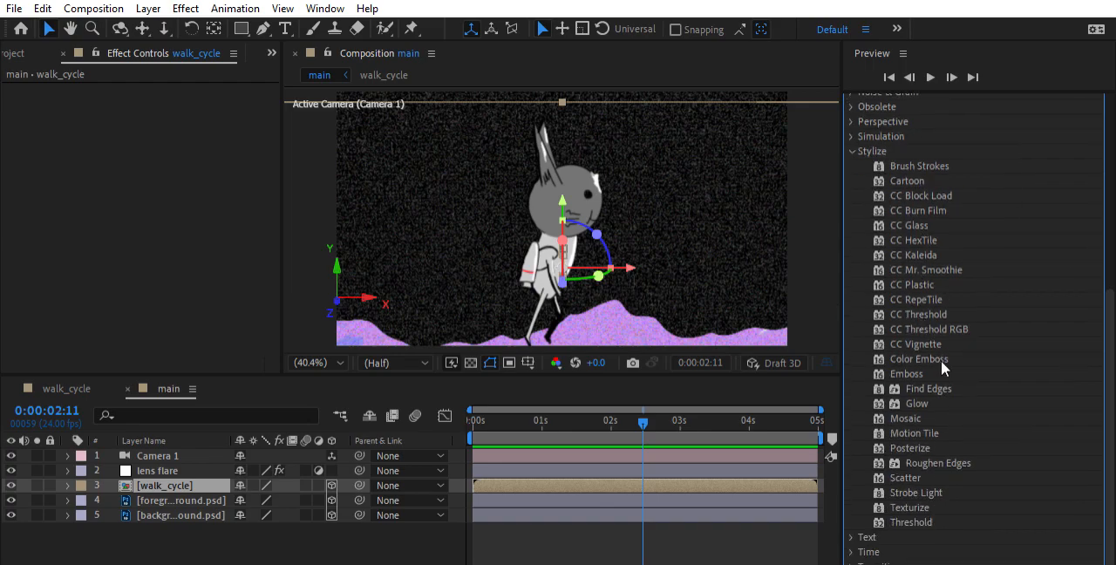
{"action": "left_click", "coordinate": [925, 162]}
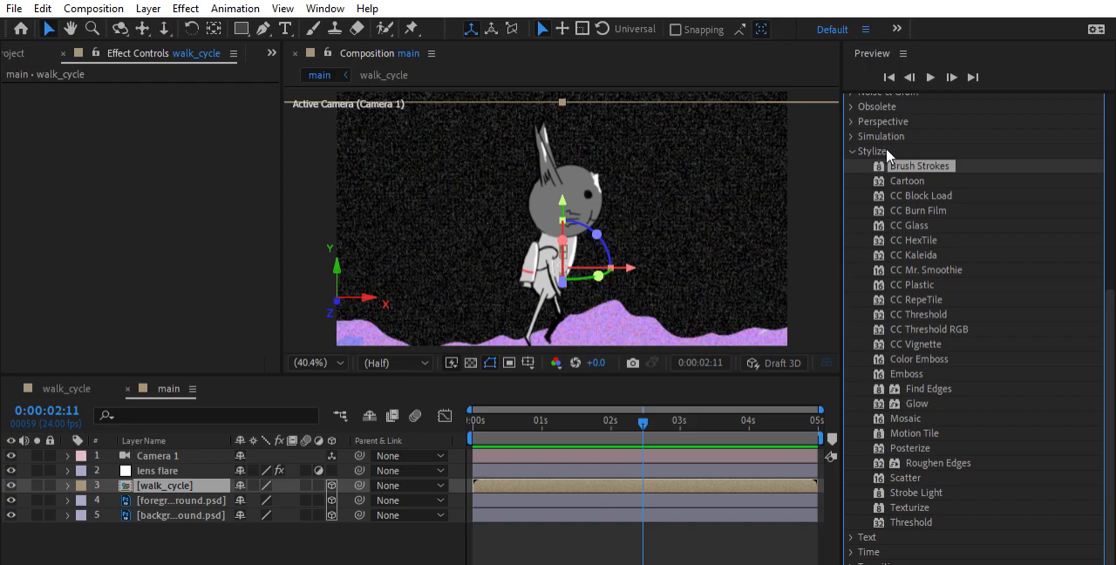
{"action": "mouse_move", "coordinate": [898, 165]}
{"action": "left_mouse_down"}
{"action": "mouse_move", "coordinate": [218, 466]}
{"action": "mouse_move", "coordinate": [405, 453]}
{"action": "mouse_move", "coordinate": [523, 477]}
{"action": "left_mouse_up"}
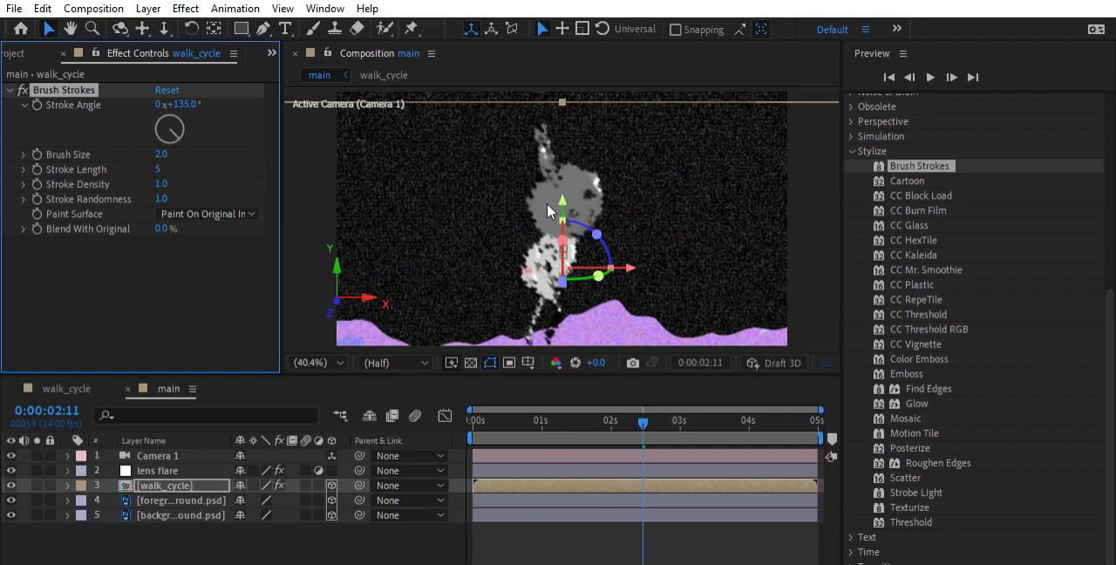
Examine the brush-stroke look on the character up close at 0:00:02:11 and 0:00:03:00
{"action": "scroll", "coordinate": [553, 212], "scroll_direction": "down", "scroll_amount": 4}
{"action": "scroll", "coordinate": [586, 196], "scroll_direction": "up", "scroll_amount": 6}
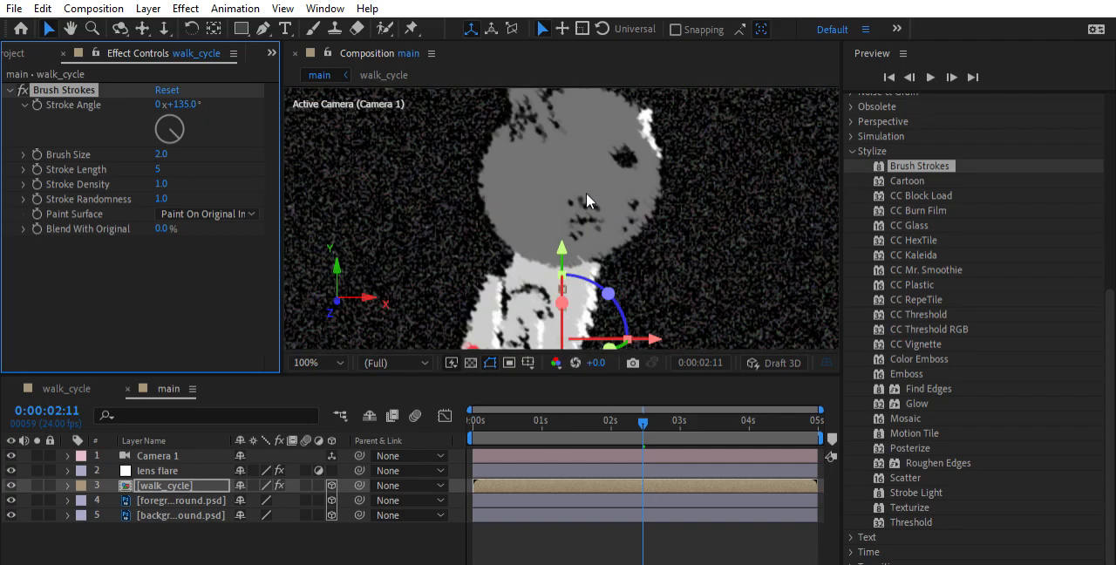
{"action": "scroll", "coordinate": [585, 181], "scroll_direction": "down", "scroll_amount": 2}
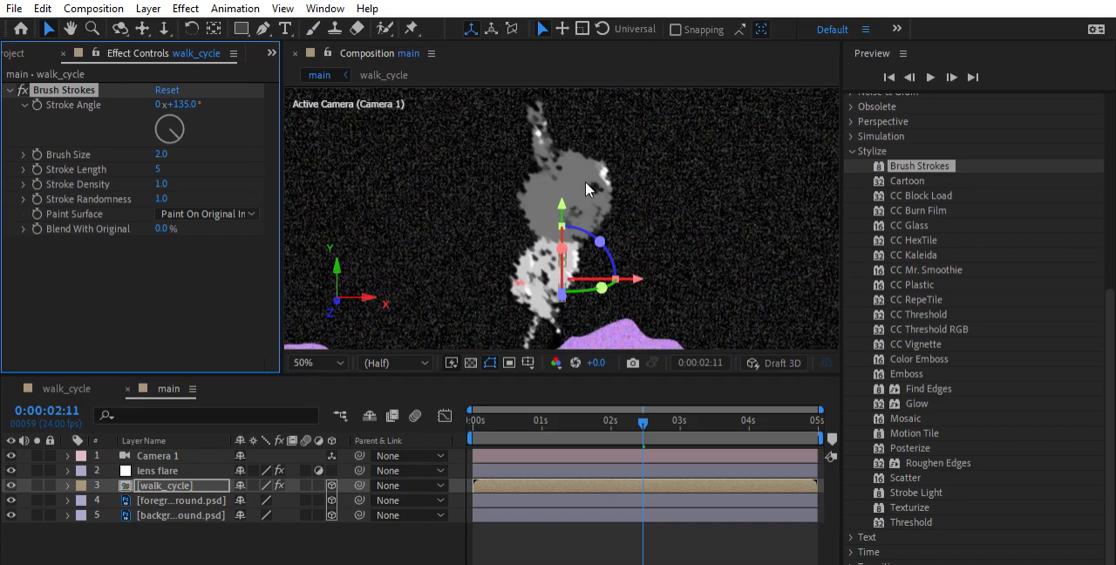
{"action": "left_click_drag", "start_coordinate": [641, 402], "coordinate": [680, 425]}
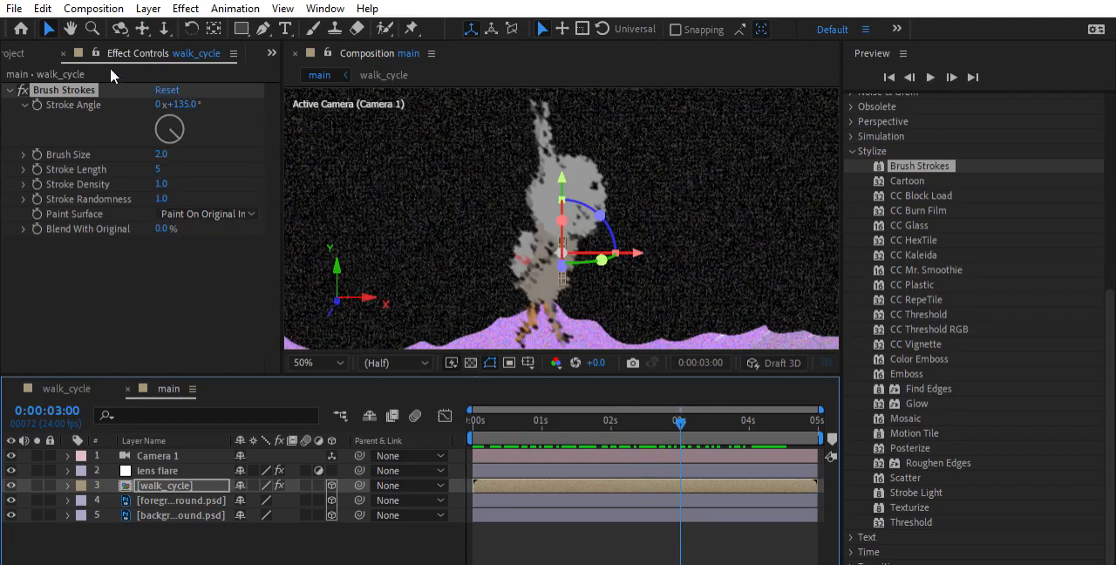
{"action": "scroll", "coordinate": [474, 190], "scroll_direction": "down", "scroll_amount": 2}
{"action": "scroll", "coordinate": [566, 220], "scroll_direction": "up", "scroll_amount": 5}
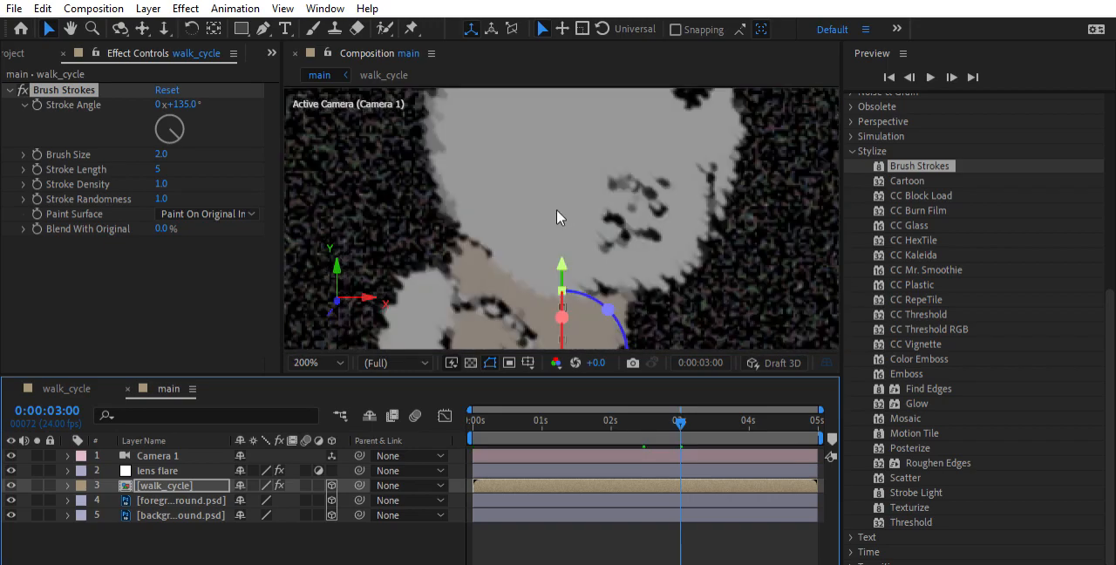
{"action": "scroll", "coordinate": [559, 210], "scroll_direction": "down", "scroll_amount": 1}
Set the Stroke Angle to -235°, try a Brush Size of 5.0, and settle on 0.8
{"action": "mouse_move", "coordinate": [176, 137]}
{"action": "left_mouse_down"}
{"action": "mouse_move", "coordinate": [192, 84]}
{"action": "mouse_move", "coordinate": [175, 63]}
{"action": "mouse_move", "coordinate": [142, 57]}
{"action": "mouse_move", "coordinate": [87, 80]}
{"action": "mouse_move", "coordinate": [64, 124]}
{"action": "mouse_move", "coordinate": [82, 169]}
{"action": "mouse_move", "coordinate": [131, 222]}
{"action": "mouse_move", "coordinate": [200, 230]}
{"action": "mouse_move", "coordinate": [275, 195]}
{"action": "left_mouse_up"}
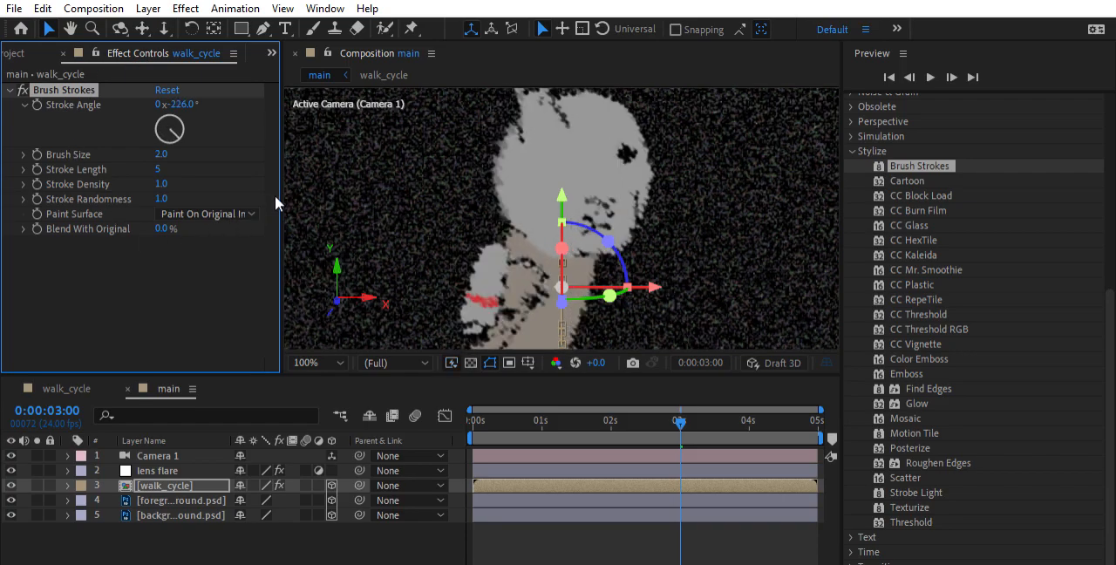
{"action": "left_click", "coordinate": [23, 154]}
{"action": "left_click_drag", "start_coordinate": [128, 179], "coordinate": [253, 178]}
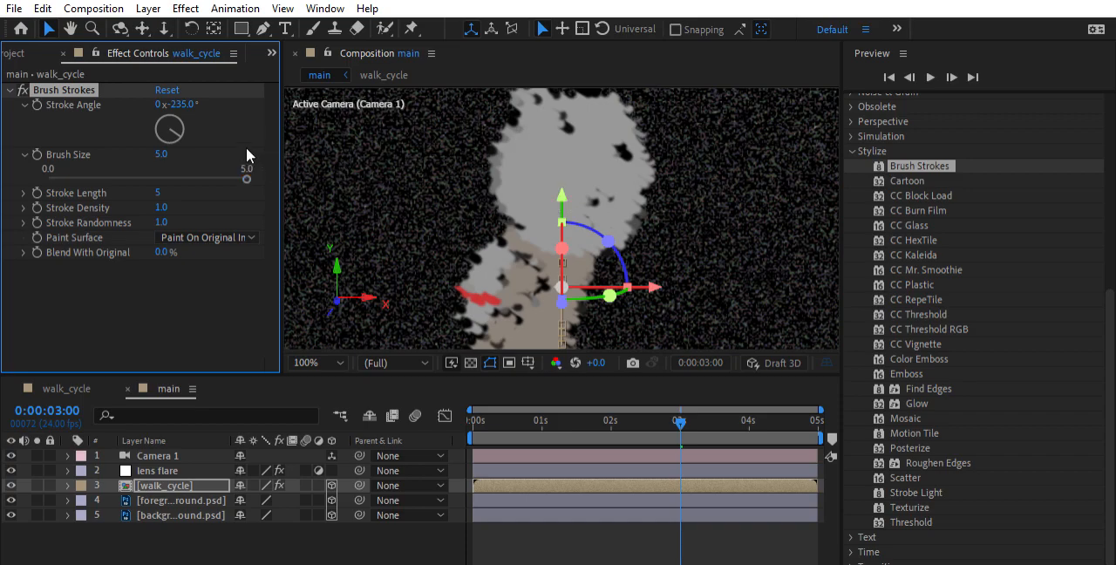
{"action": "mouse_move", "coordinate": [244, 165]}
{"action": "left_mouse_down"}
{"action": "mouse_move", "coordinate": [33, 163]}
{"action": "mouse_move", "coordinate": [69, 157]}
{"action": "mouse_move", "coordinate": [81, 167]}
{"action": "left_mouse_up"}
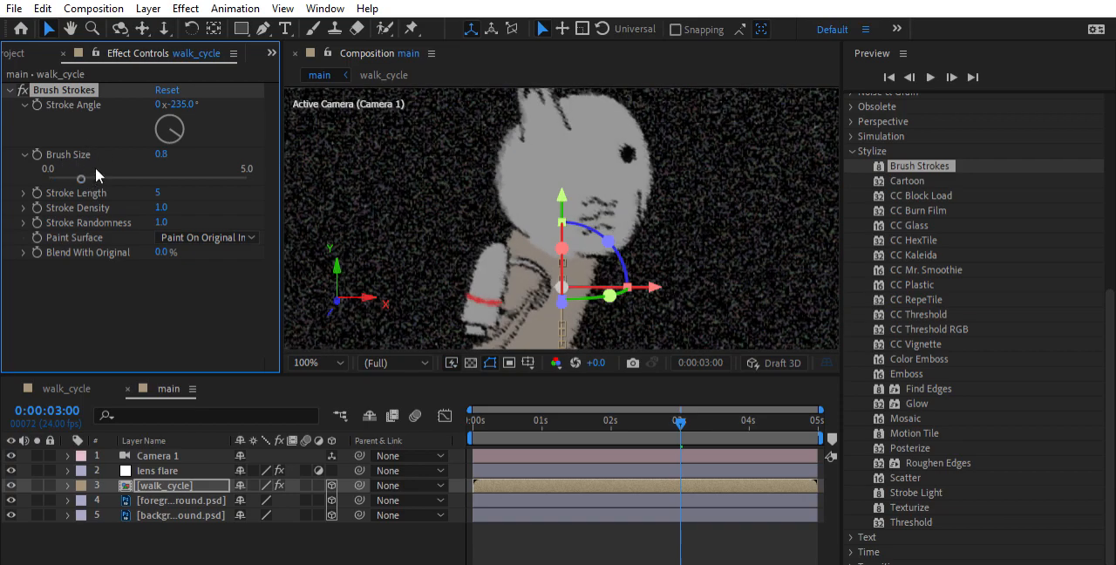
Try a Stroke Length of 0 on the Brush Strokes effect and settle on 6
{"action": "left_click", "coordinate": [24, 193]}
{"action": "mouse_move", "coordinate": [68, 213]}
{"action": "left_mouse_down"}
{"action": "mouse_move", "coordinate": [258, 204]}
{"action": "mouse_move", "coordinate": [69, 192]}
{"action": "mouse_move", "coordinate": [25, 201]}
{"action": "left_mouse_up"}
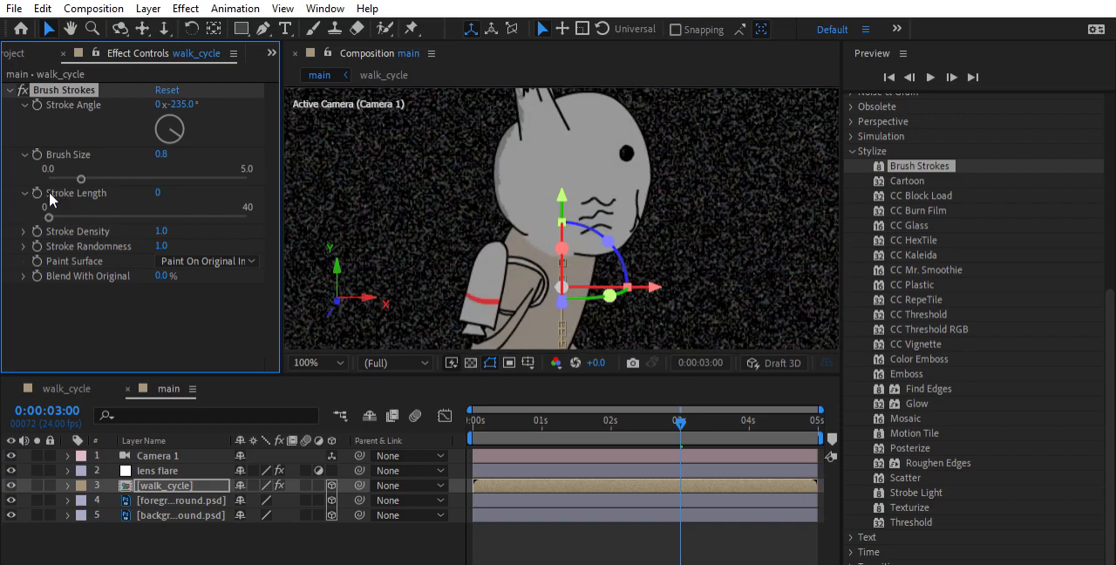
{"action": "left_click_drag", "start_coordinate": [57, 198], "coordinate": [79, 194]}
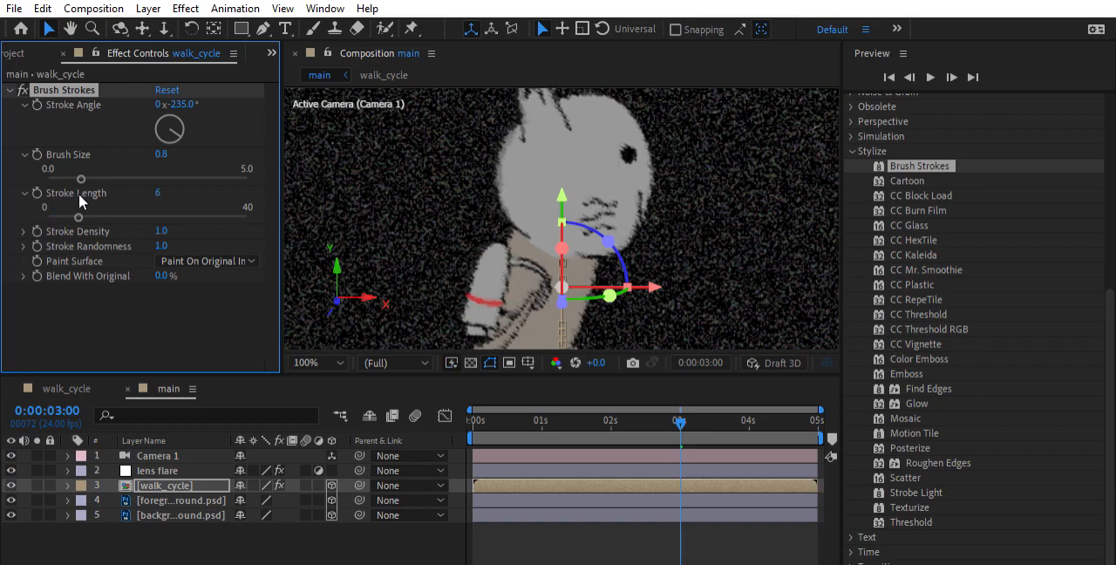
Try a Stroke Density of 0.0 and settle on 2.0, and set the Stroke Randomness to 2.0
{"action": "left_click", "coordinate": [24, 232]}
{"action": "mouse_move", "coordinate": [150, 250]}
{"action": "left_mouse_down"}
{"action": "mouse_move", "coordinate": [252, 242]}
{"action": "mouse_move", "coordinate": [13, 247]}
{"action": "left_mouse_up"}
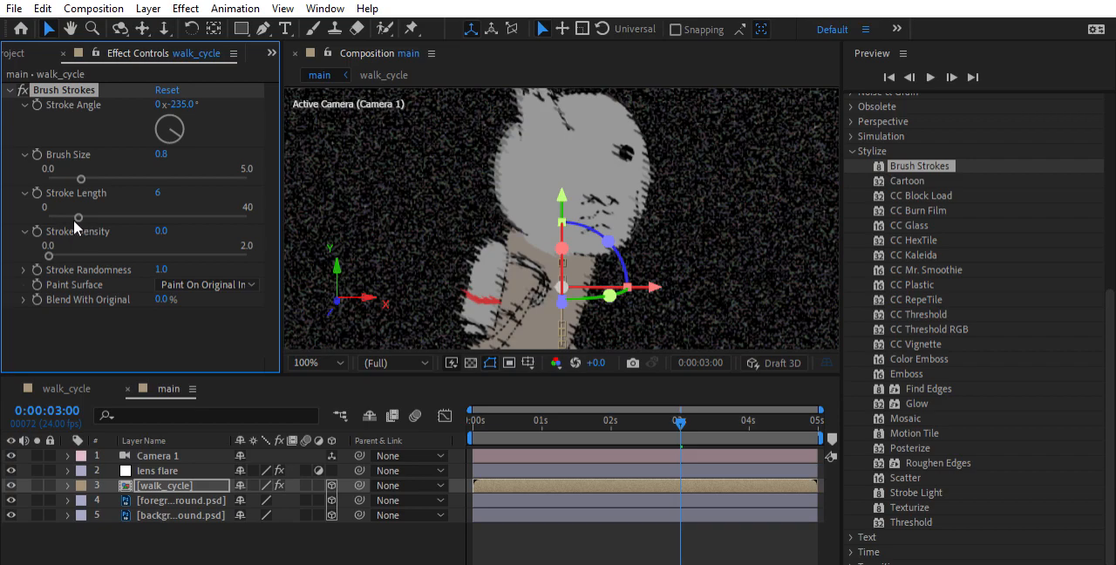
{"action": "left_click_drag", "start_coordinate": [49, 245], "coordinate": [248, 231]}
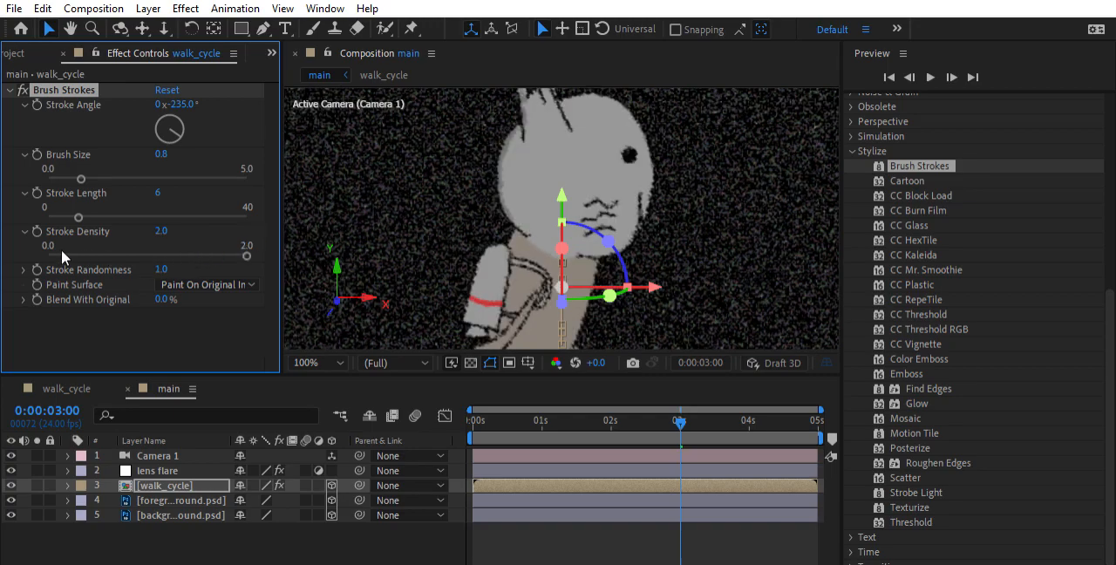
{"action": "left_click", "coordinate": [24, 270]}
{"action": "mouse_move", "coordinate": [146, 294]}
{"action": "left_mouse_down"}
{"action": "mouse_move", "coordinate": [264, 296]}
{"action": "mouse_move", "coordinate": [56, 279]}
{"action": "mouse_move", "coordinate": [45, 288]}
{"action": "mouse_move", "coordinate": [264, 280]}
{"action": "left_mouse_up"}
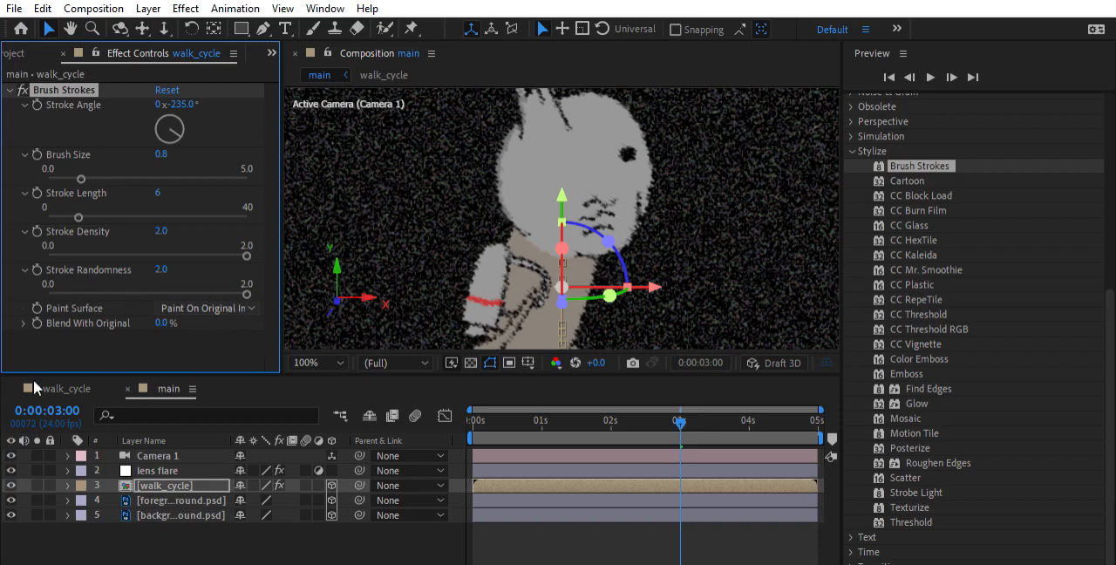
Expand the Brush Strokes' Blend With Original setting and keep it at 0.0%
{"action": "left_click", "coordinate": [50, 334]}
{"action": "left_click", "coordinate": [24, 323]}
{"action": "mouse_move", "coordinate": [50, 347]}
{"action": "left_mouse_down"}
{"action": "mouse_move", "coordinate": [171, 325]}
{"action": "mouse_move", "coordinate": [278, 328]}
{"action": "mouse_move", "coordinate": [37, 330]}
{"action": "left_mouse_up"}
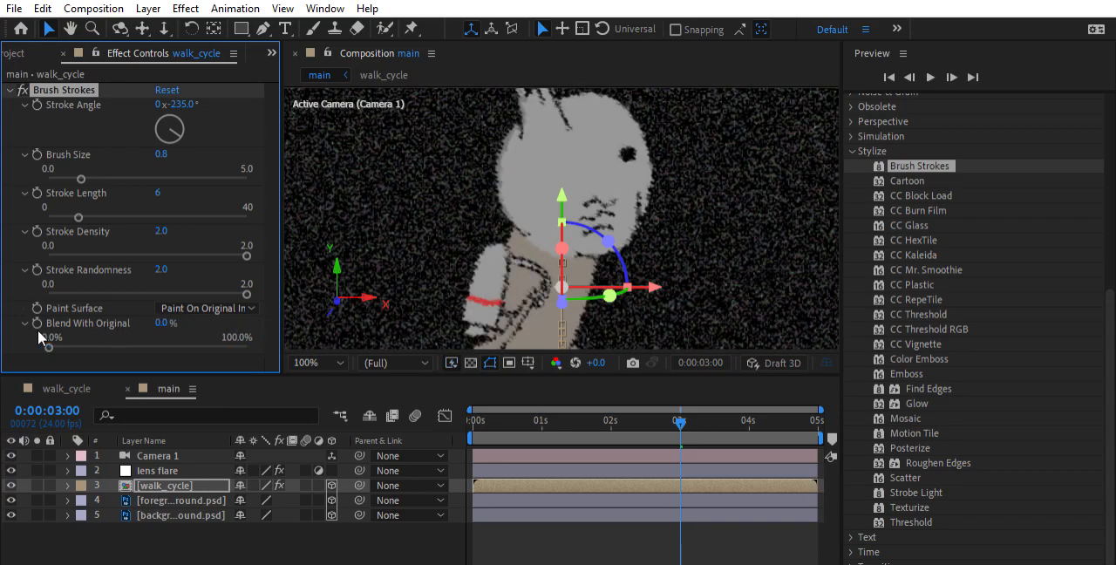
Set the Brush Strokes' Blend With Original to 30.4% and preview the composition from 0:00:00:14
{"action": "left_click_drag", "start_coordinate": [133, 330], "coordinate": [109, 329]}
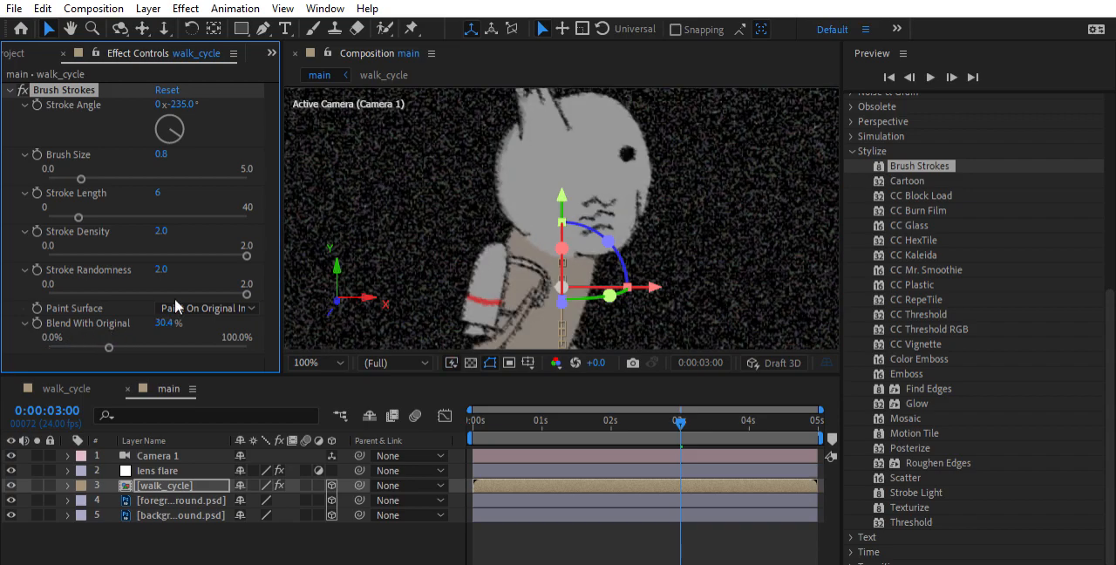
{"action": "scroll", "coordinate": [546, 188], "scroll_direction": "up", "scroll_amount": 2}
{"action": "scroll", "coordinate": [547, 187], "scroll_direction": "down", "scroll_amount": 3}
{"action": "scroll", "coordinate": [546, 188], "scroll_direction": "down", "scroll_amount": 1}
{"action": "scroll", "coordinate": [547, 187], "scroll_direction": "up", "scroll_amount": 1}
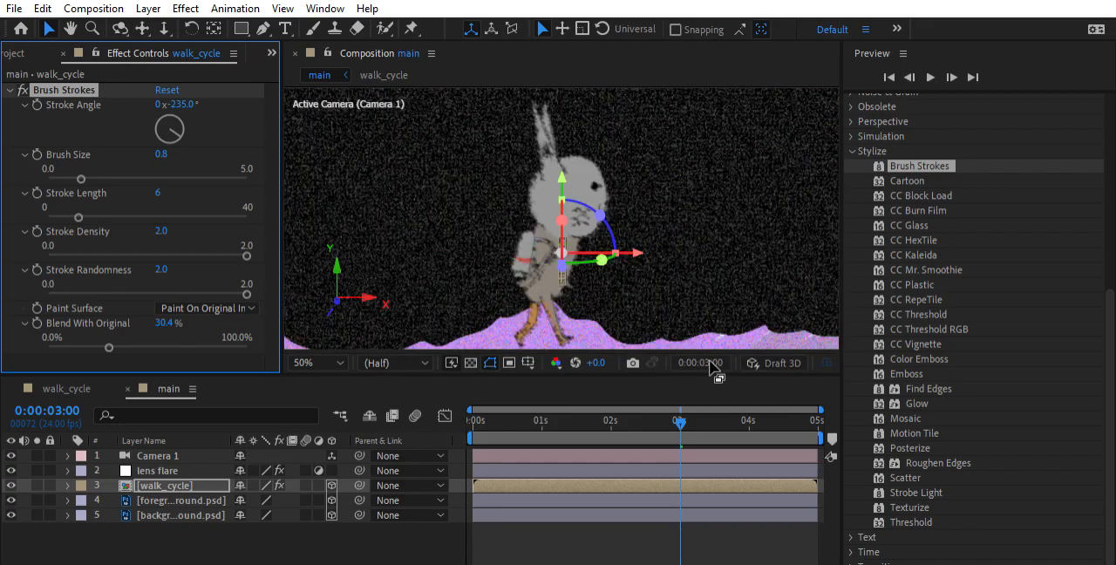
{"action": "left_click_drag", "start_coordinate": [695, 414], "coordinate": [518, 412]}
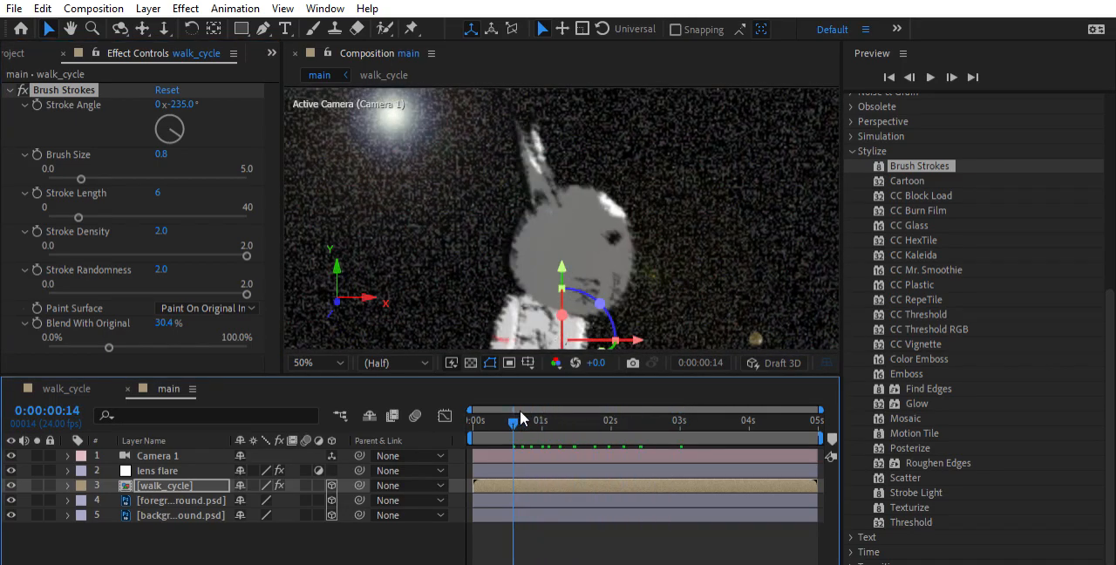
{"action": "key", "text": "space"}
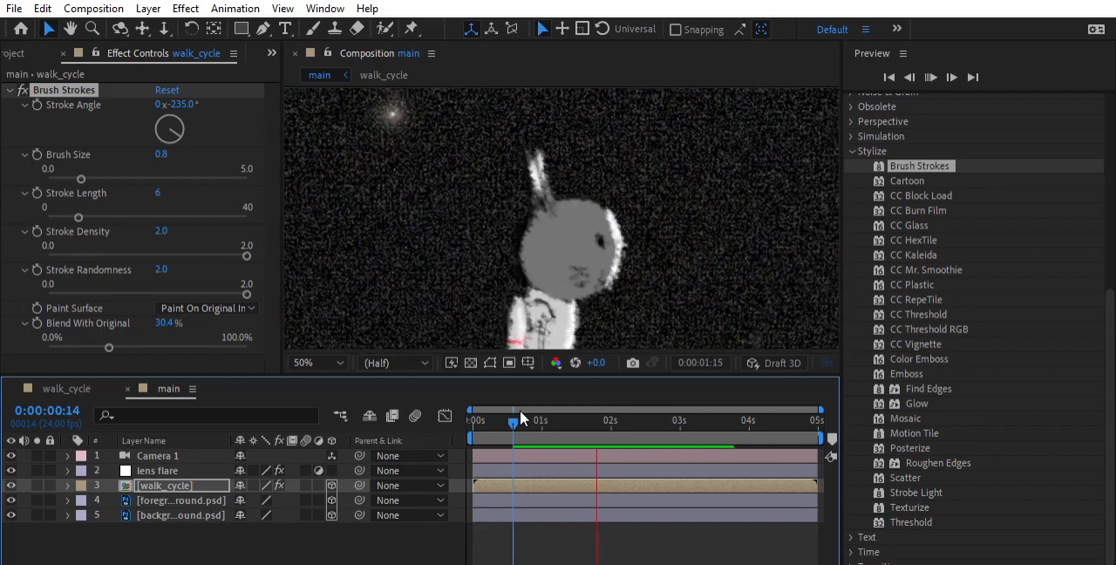
{"action": "key", "text": "space"}
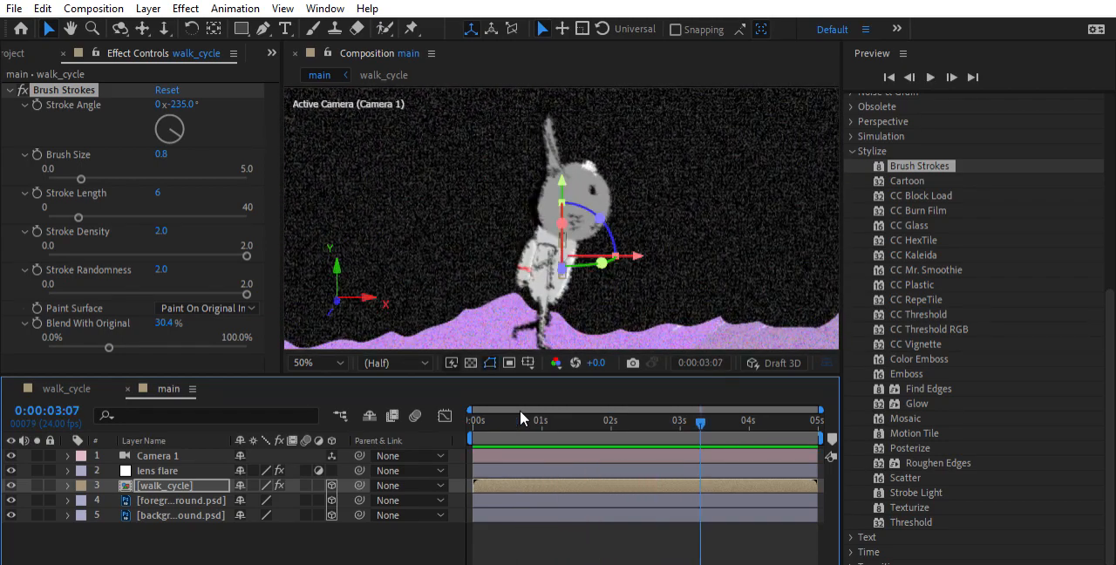
Keyframe Blend With Original on walk_cycle, starting at 30.4% at 0:00:02:00 and reaching 100% at 0:00:03:00
{"action": "left_click_drag", "start_coordinate": [705, 409], "coordinate": [617, 423]}
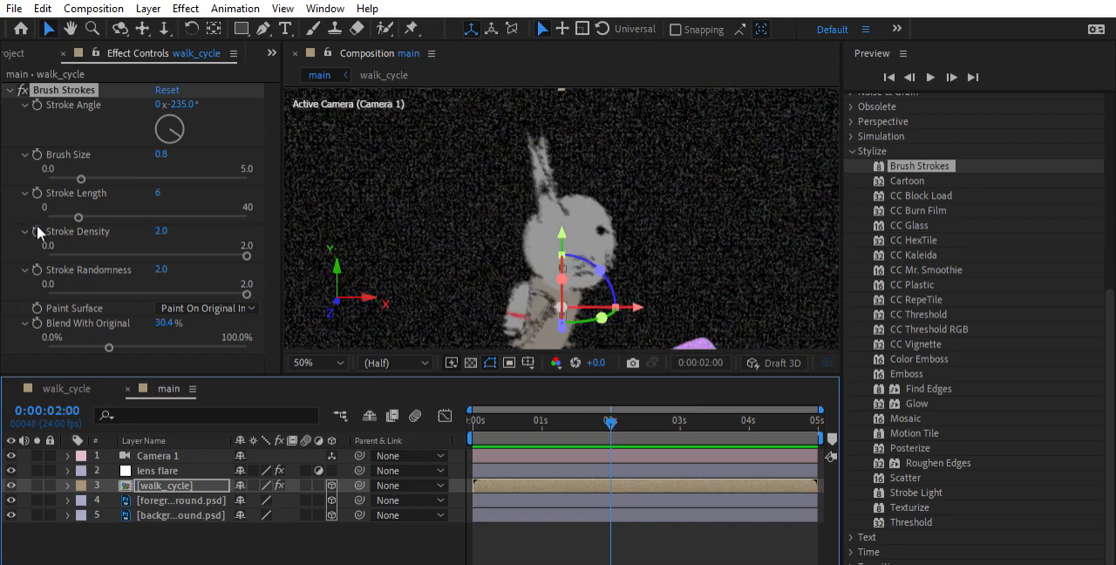
{"action": "left_click", "coordinate": [68, 309]}
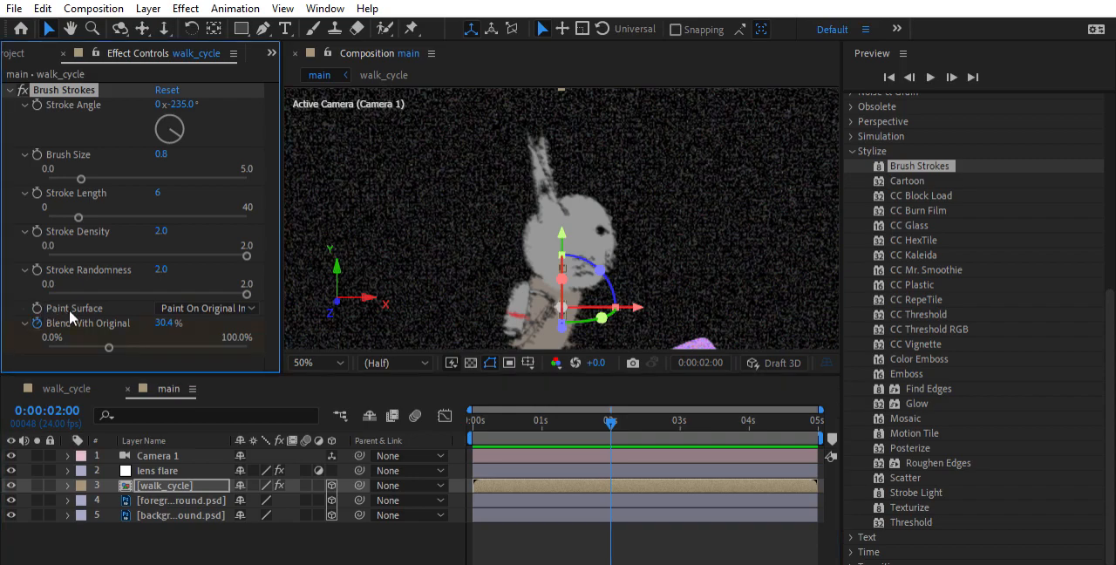
{"action": "left_click_drag", "start_coordinate": [610, 409], "coordinate": [681, 423]}
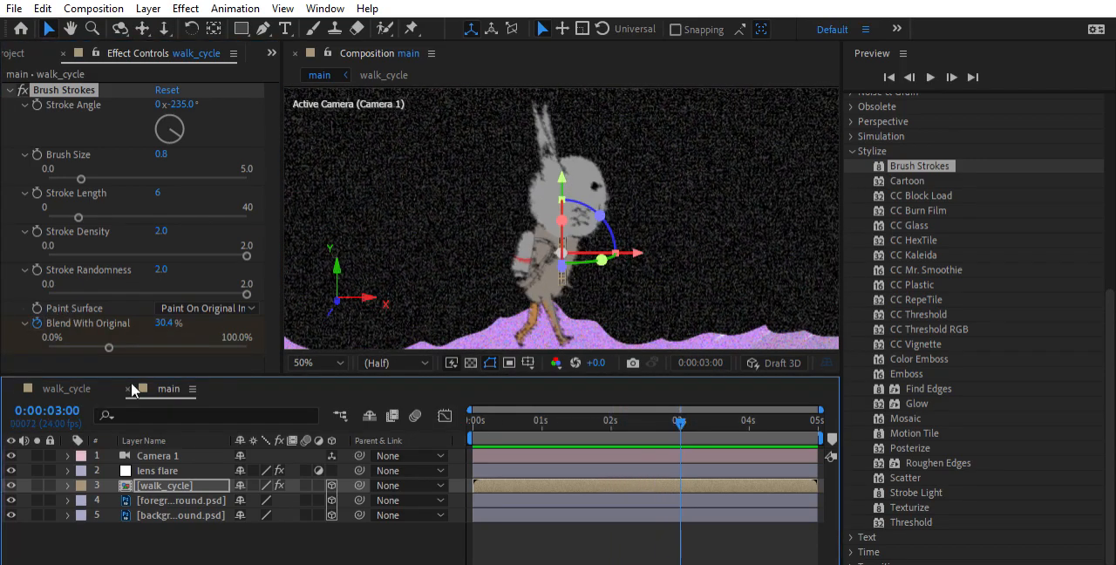
{"action": "left_click_drag", "start_coordinate": [112, 346], "coordinate": [273, 345]}
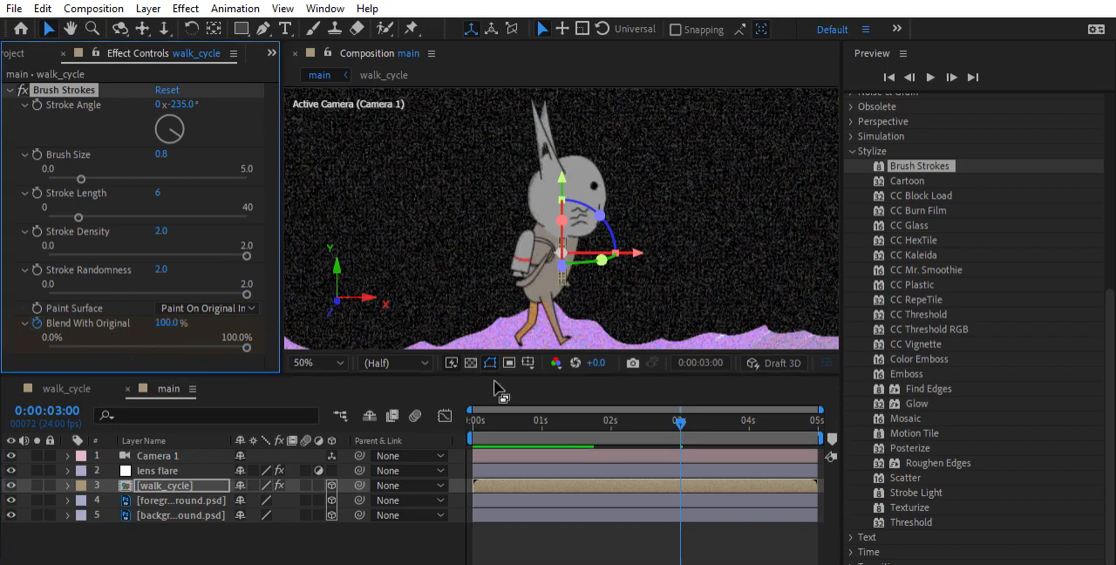
Preview the Blend With Original animation from 0:00:02:01
{"action": "left_click_drag", "start_coordinate": [680, 410], "coordinate": [612, 415]}
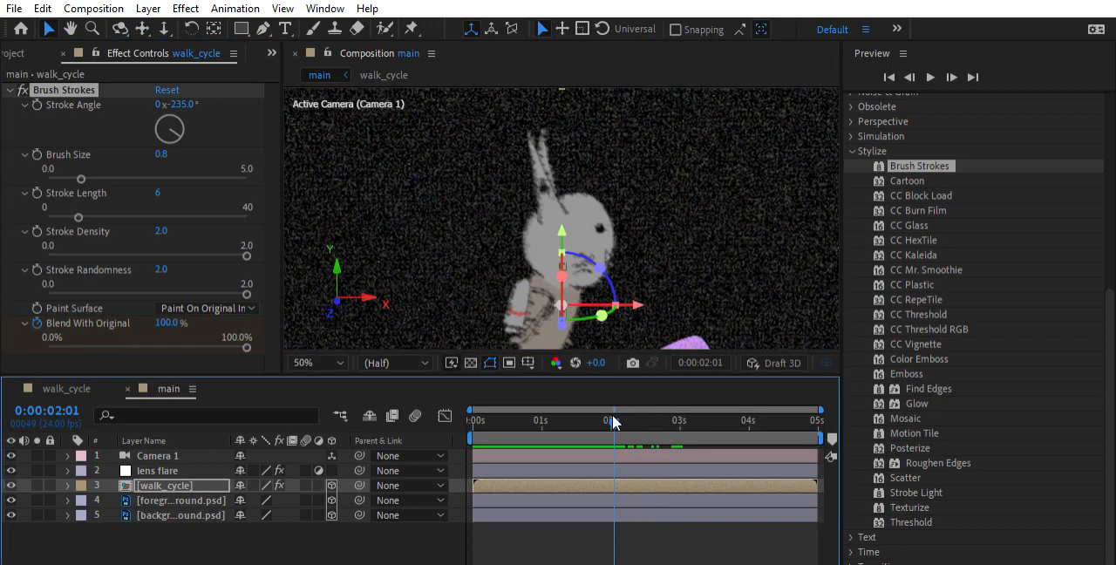
{"action": "key", "text": "ctrl+z"}
{"action": "key", "text": "ctrl+shift+z"}
{"action": "key", "text": "space"}
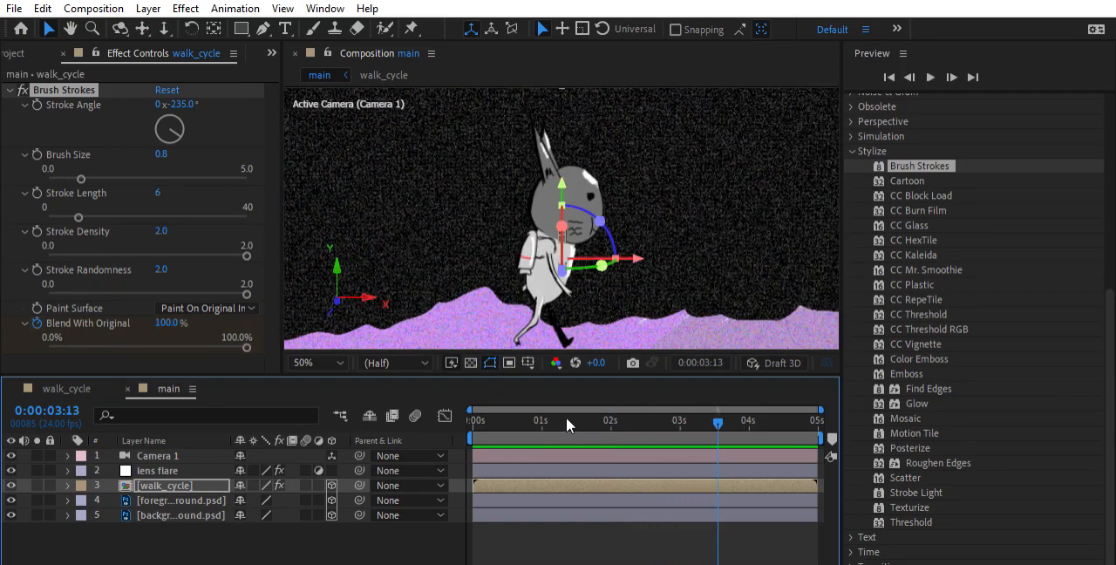
Reveal the Brush Strokes properties of the walk_cycle layer and move its second Blend With Original keyframe to about 4 seconds
{"action": "left_click", "coordinate": [67, 485]}
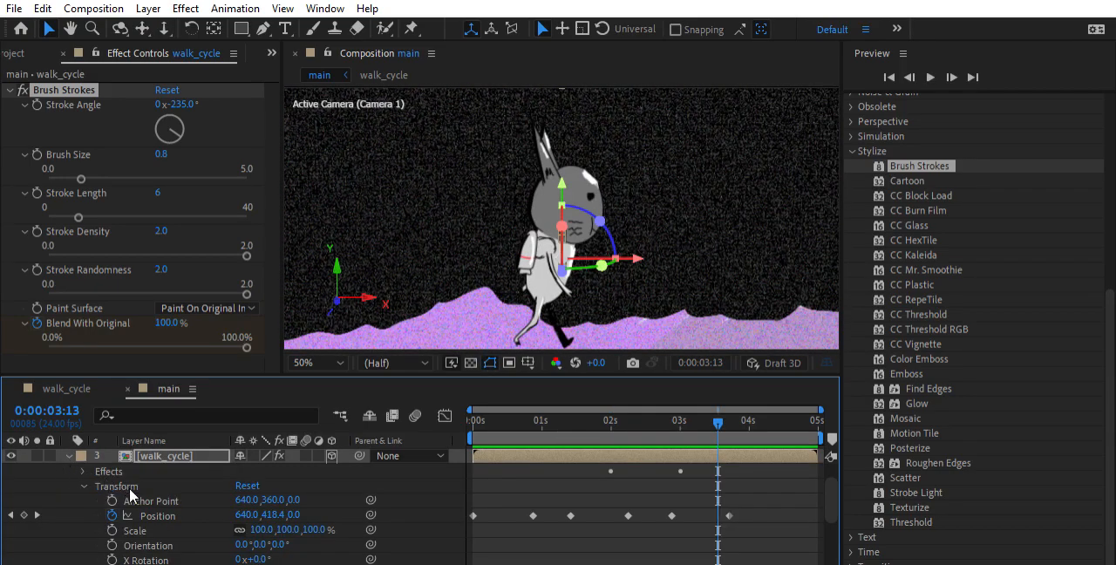
{"action": "left_click", "coordinate": [84, 486]}
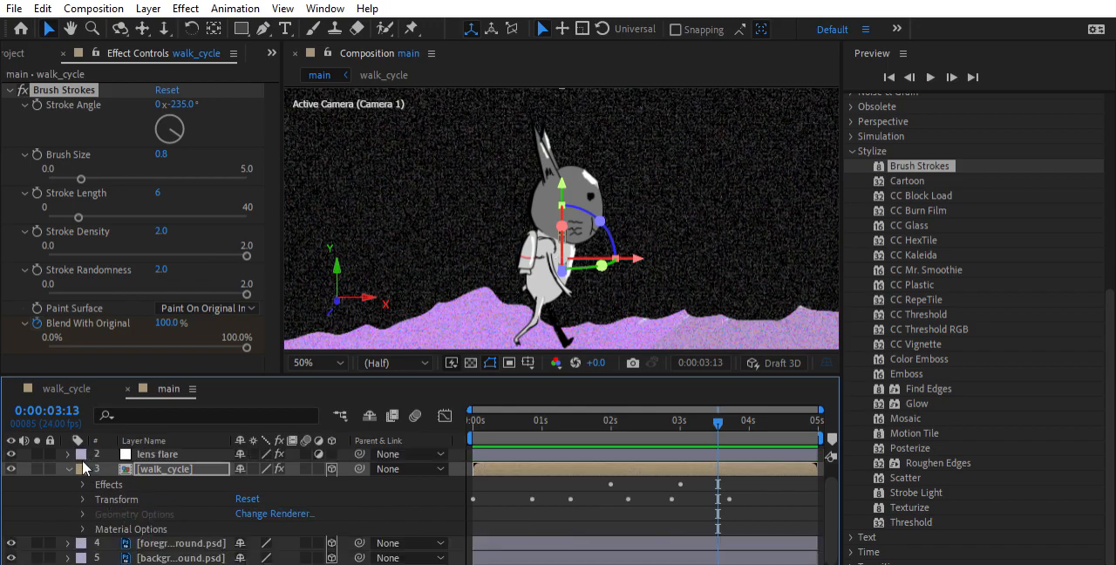
{"action": "left_click", "coordinate": [82, 484]}
{"action": "left_click", "coordinate": [99, 499]}
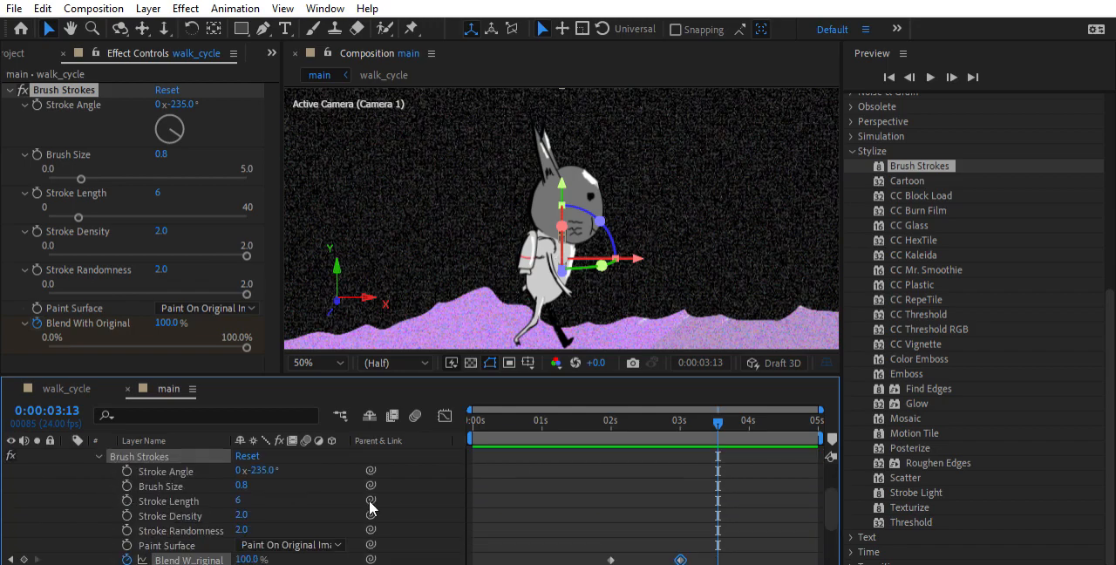
{"action": "scroll", "coordinate": [708, 491], "scroll_direction": "up", "scroll_amount": 1}
{"action": "scroll", "coordinate": [705, 494], "scroll_direction": "down", "scroll_amount": 1}
{"action": "left_click_drag", "start_coordinate": [680, 560], "coordinate": [750, 541]}
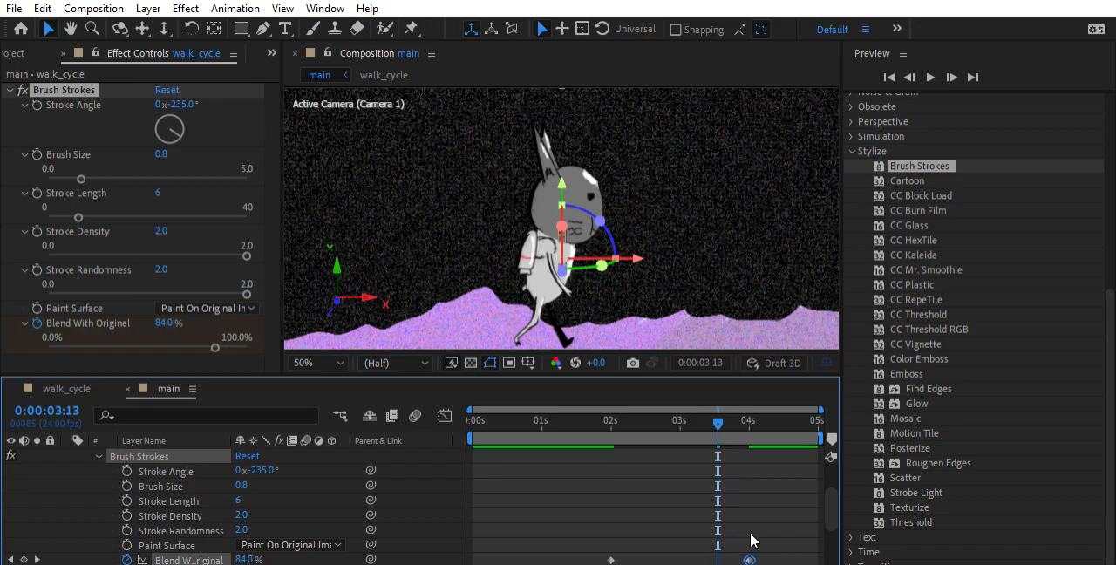
Play the composition from 0:00:02:03 to review the slower Brush Strokes blend
{"action": "left_click", "coordinate": [619, 406]}
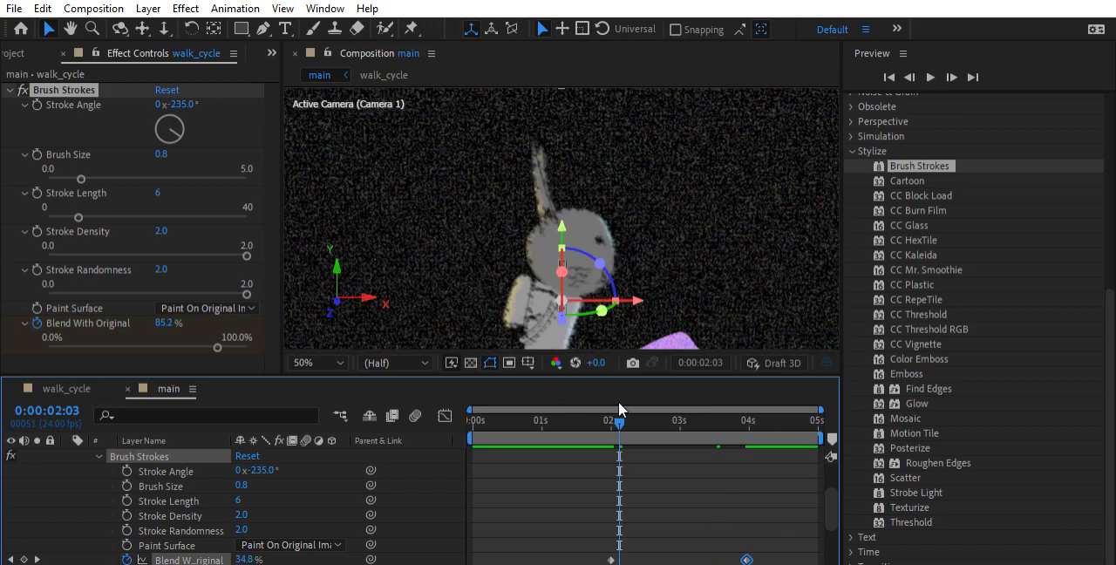
{"action": "key", "text": "space"}
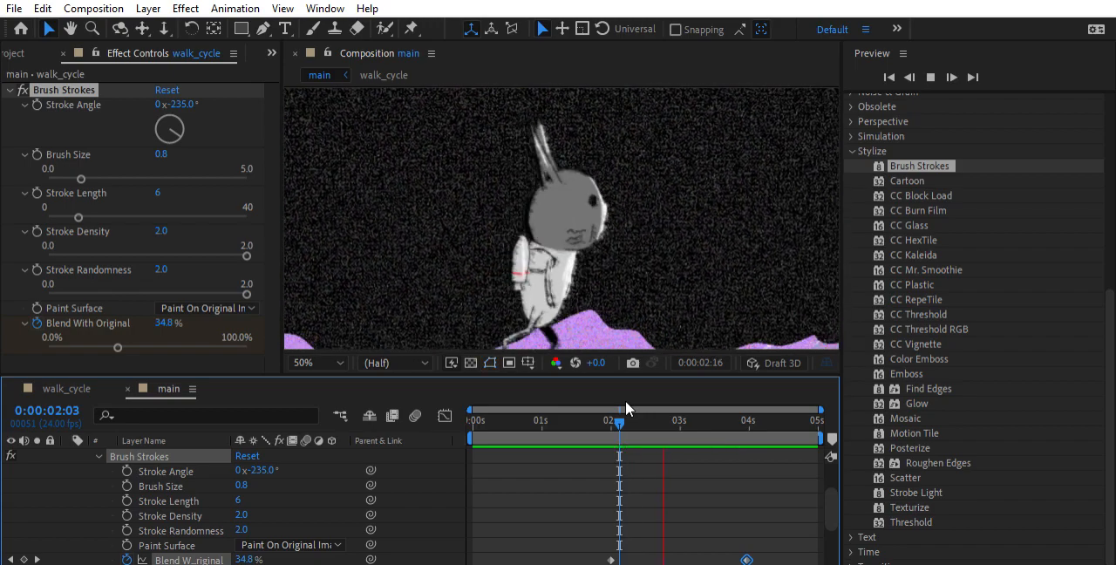
{"action": "key", "text": "space"}
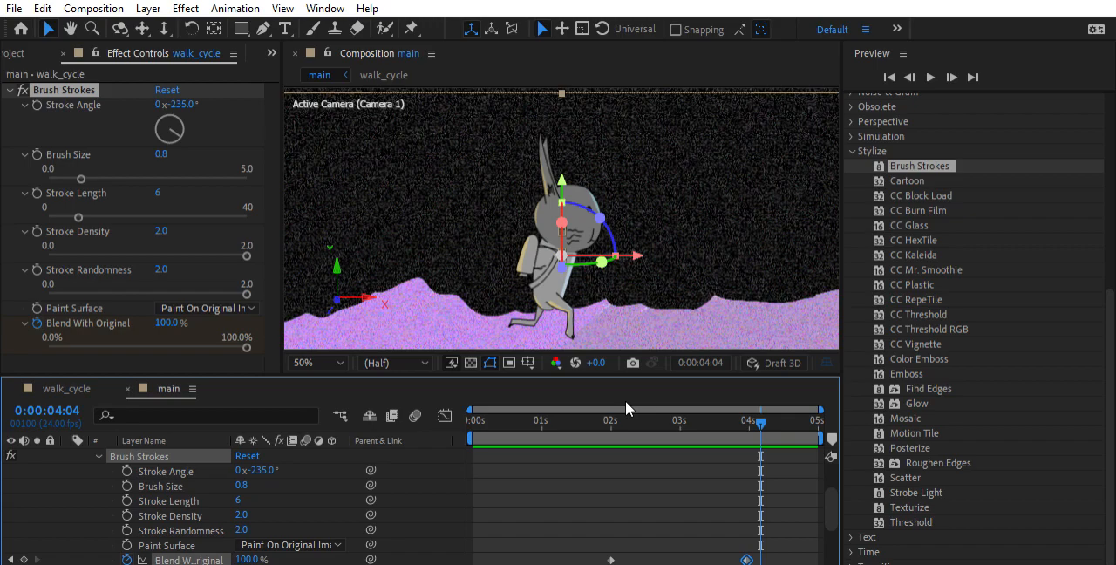
Collapse the walk_cycle layer and park the current time at 0:00:03:10 with no layer selected
{"action": "scroll", "coordinate": [72, 475], "scroll_direction": "up", "scroll_amount": 2}
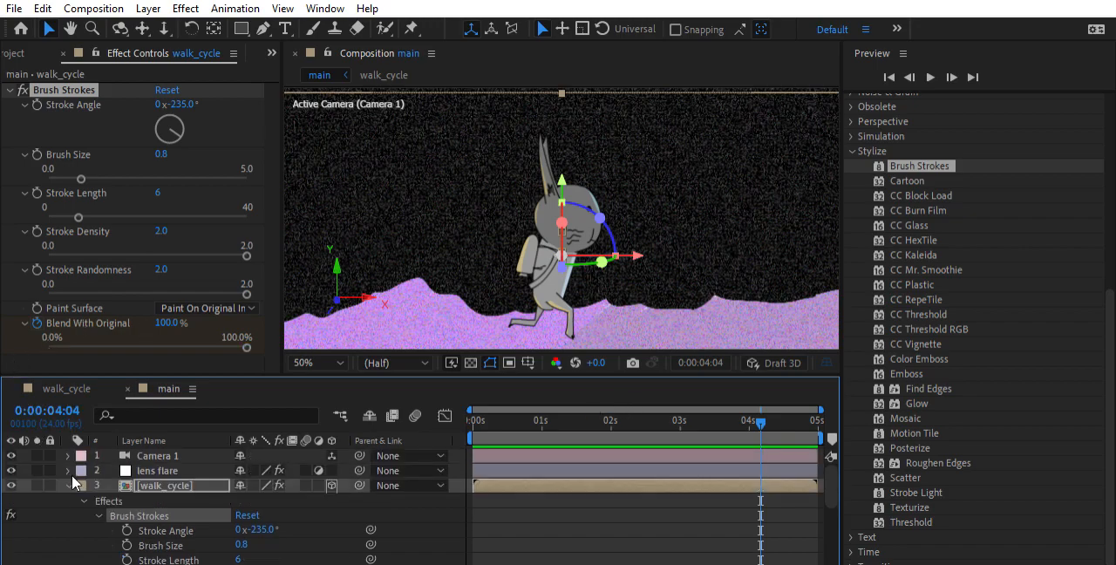
{"action": "left_click", "coordinate": [69, 484]}
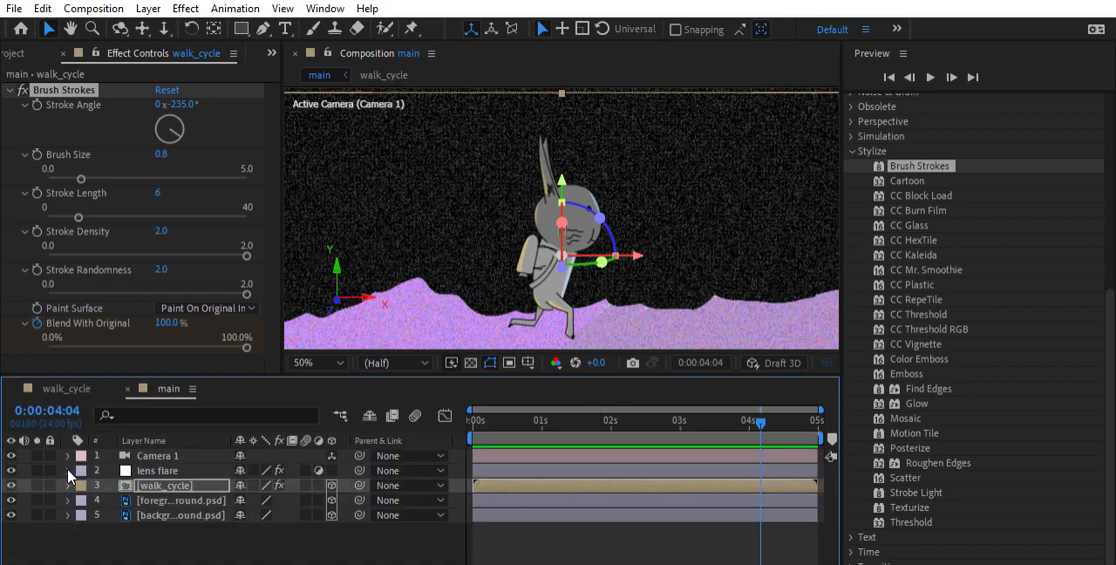
{"action": "left_click_drag", "start_coordinate": [752, 420], "coordinate": [708, 450]}
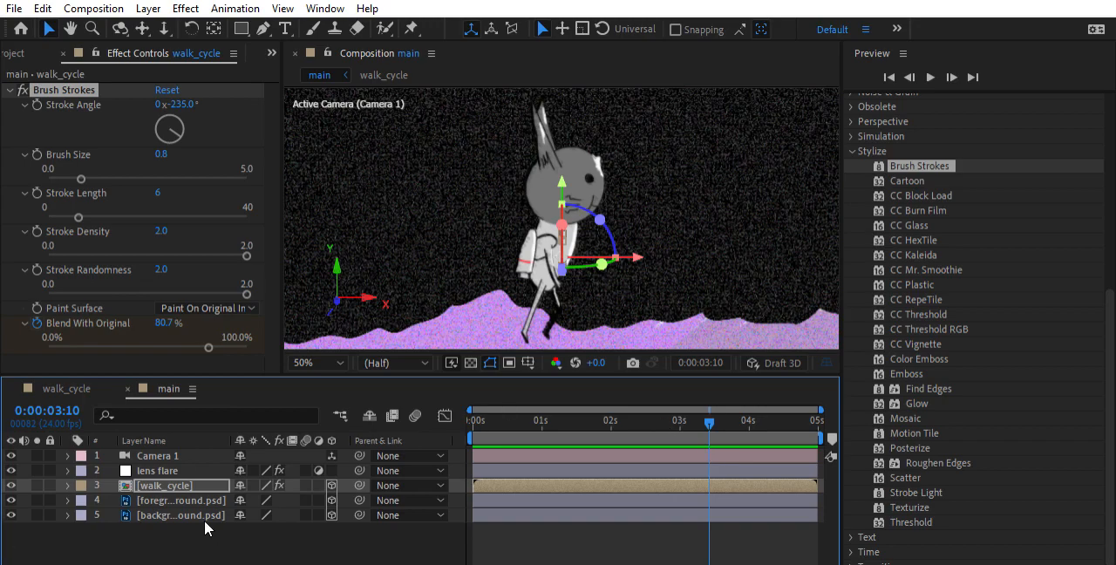
{"action": "key", "text": "ctrl+shift+a"}
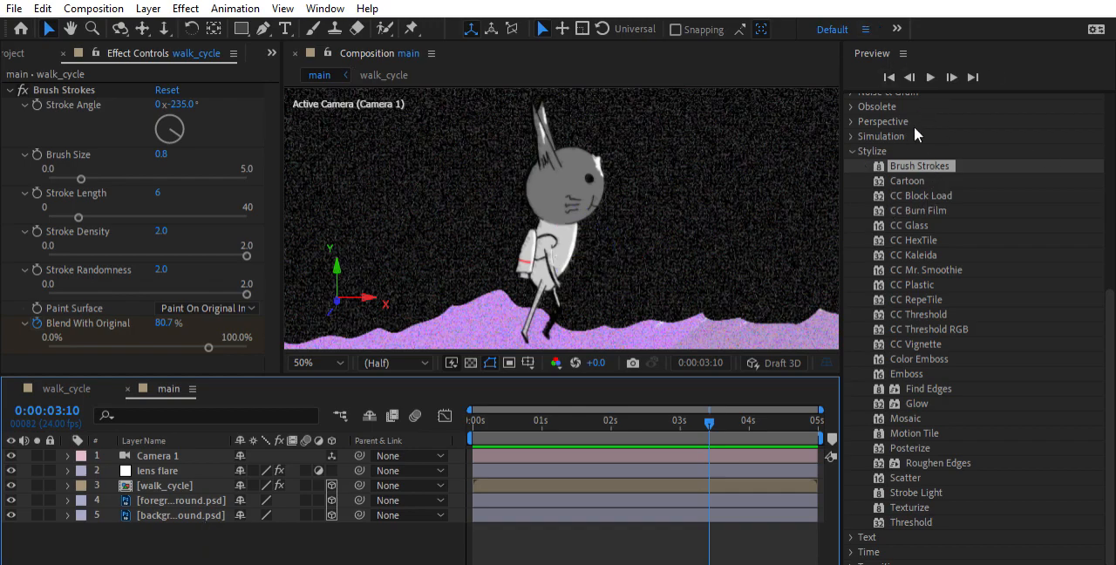
Look through the Stylize effects for CC Vignette and collapse the category
{"action": "scroll", "coordinate": [925, 144], "scroll_direction": "up", "scroll_amount": 3}
{"action": "scroll", "coordinate": [968, 387], "scroll_direction": "down", "scroll_amount": 1}
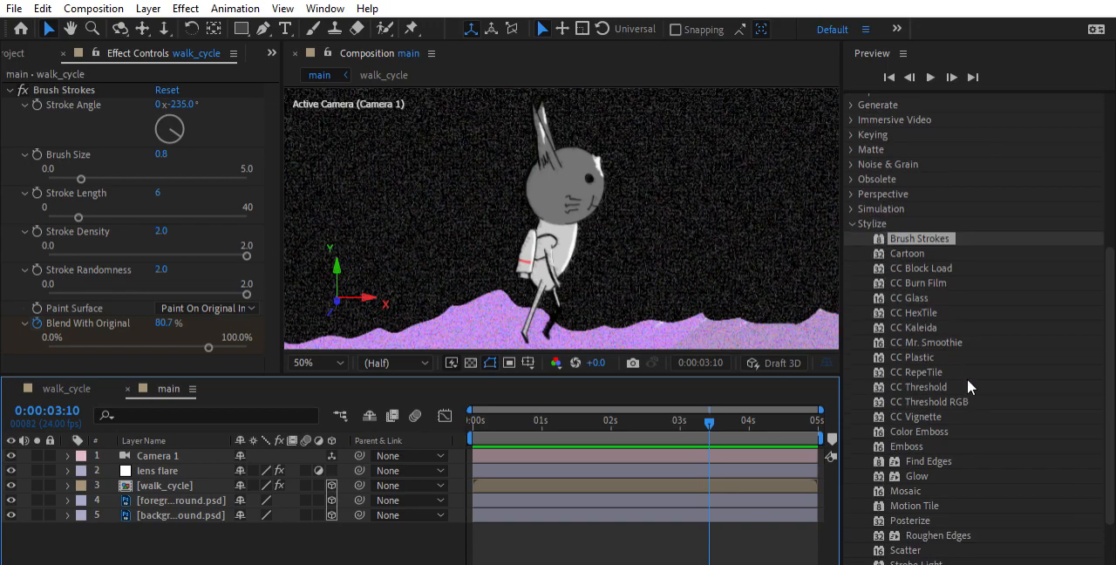
{"action": "left_click", "coordinate": [942, 416]}
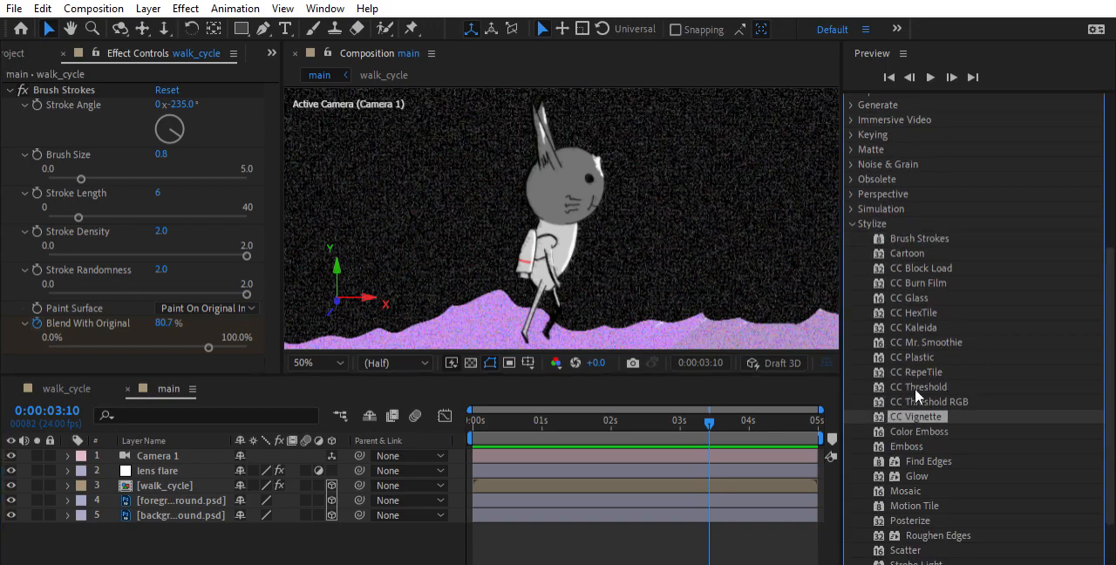
{"action": "left_click", "coordinate": [852, 224]}
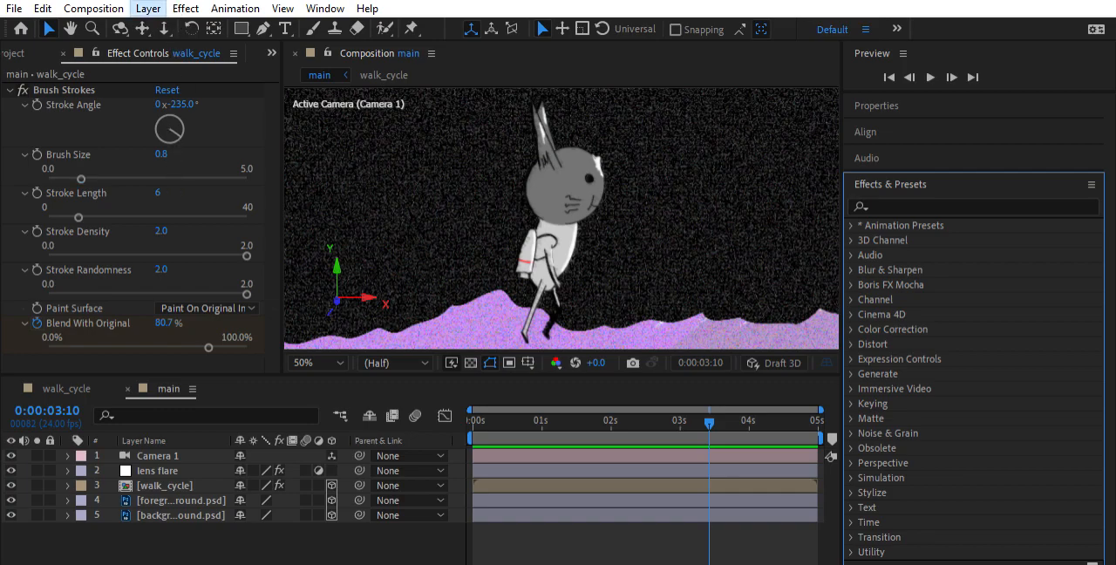
Create a light grey solid layer named vignette and place it directly below Camera 1 in the main composition
{"action": "left_click", "coordinate": [152, 534]}
{"action": "left_click", "coordinate": [148, 8]}
{"action": "left_click", "coordinate": [518, 30]}
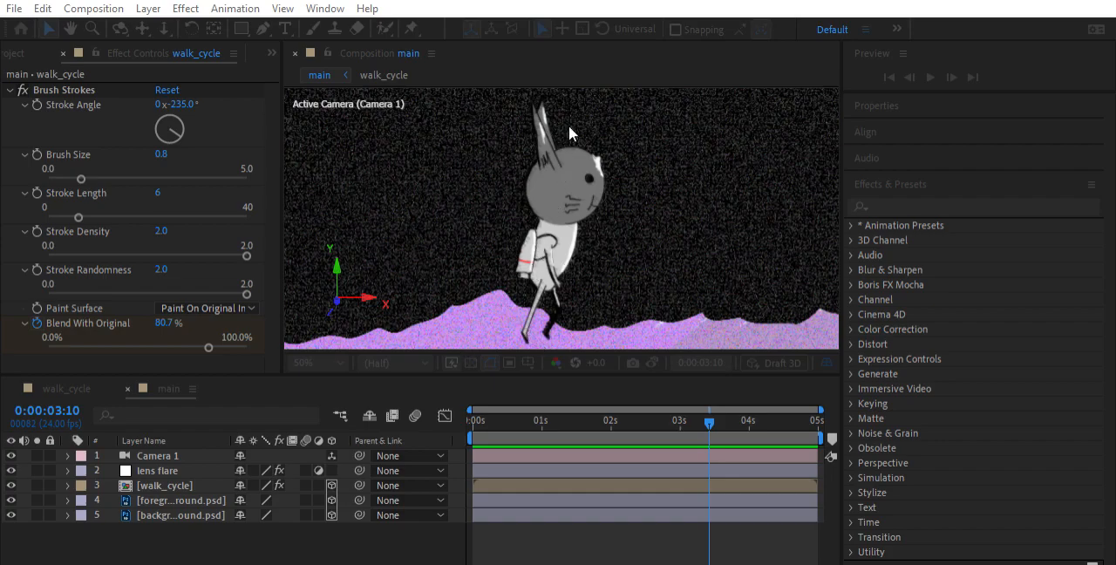
{"action": "key", "text": "Return"}
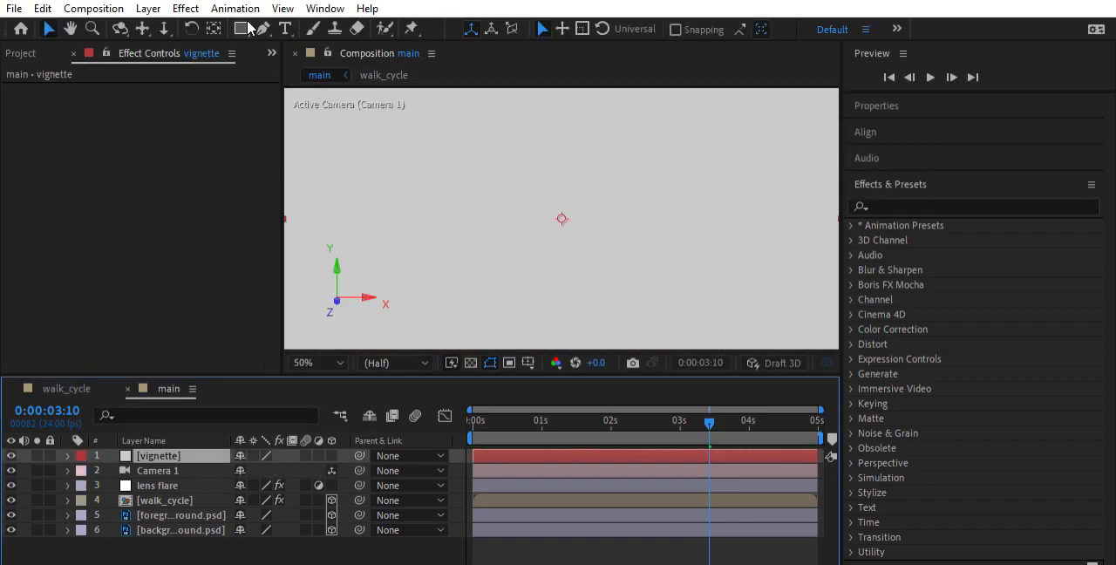
{"action": "scroll", "coordinate": [561, 194], "scroll_direction": "up", "scroll_amount": 6}
{"action": "scroll", "coordinate": [414, 214], "scroll_direction": "down", "scroll_amount": 10}
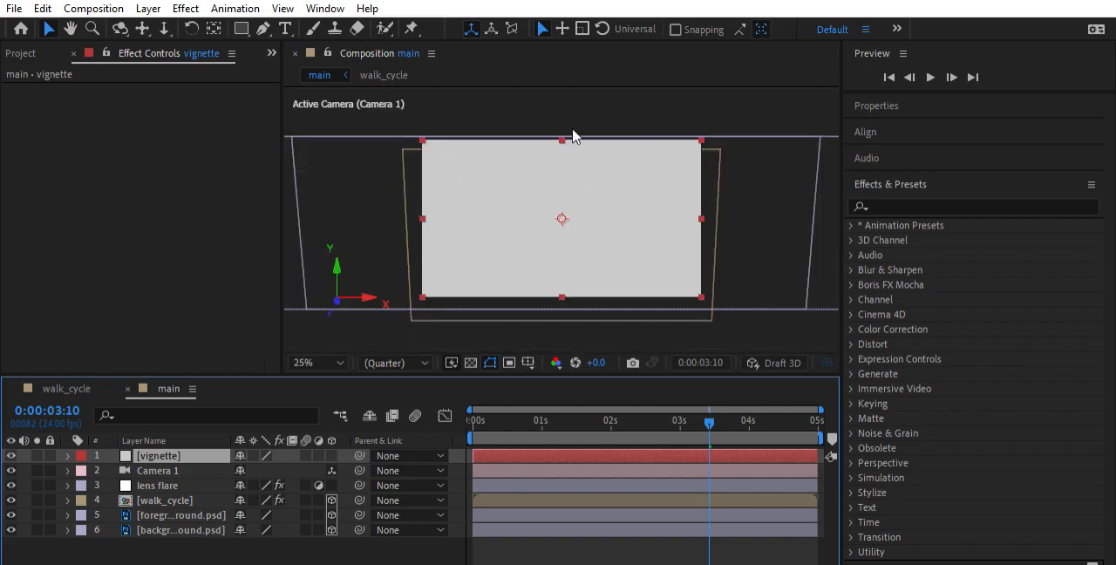
{"action": "left_click_drag", "start_coordinate": [186, 456], "coordinate": [185, 469]}
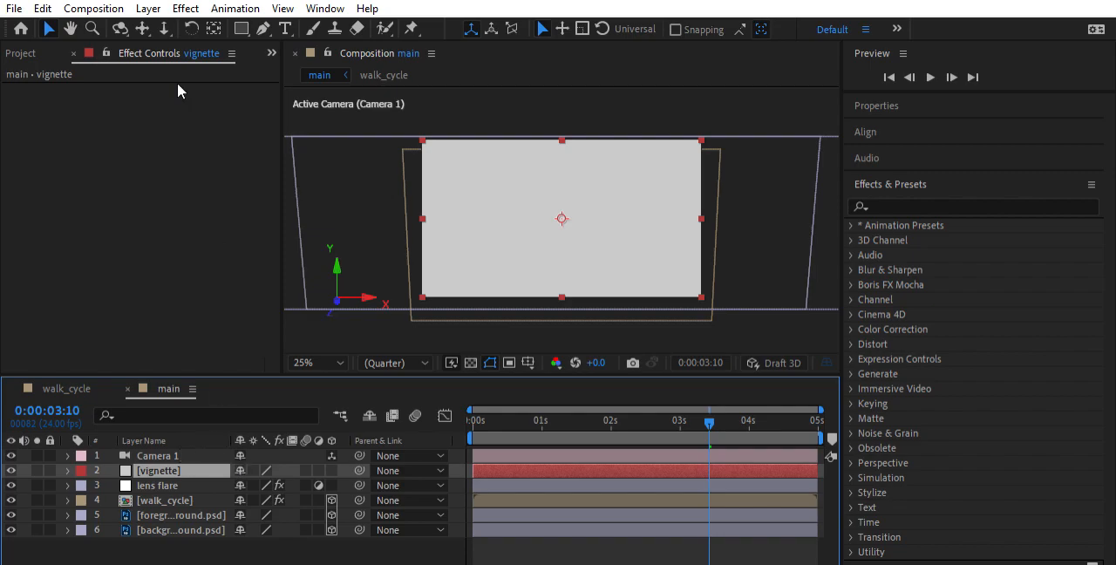
Draw a wide elliptical mask on the vignette layer with the Ellipse tool, covering most of the frame
{"action": "left_click", "coordinate": [243, 28]}
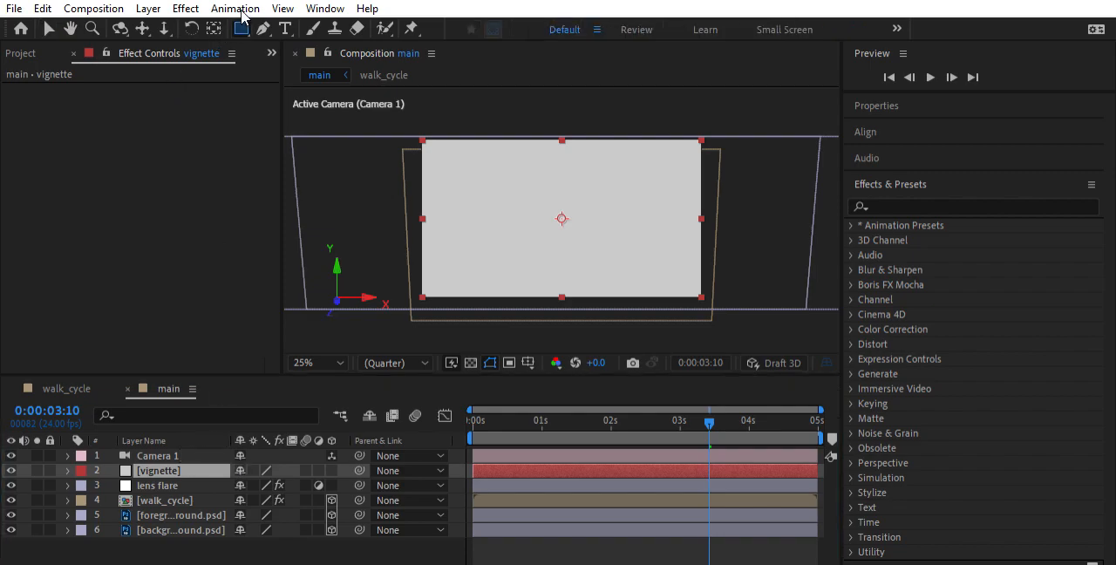
{"action": "key", "text": "q"}
{"action": "key", "text": "q"}
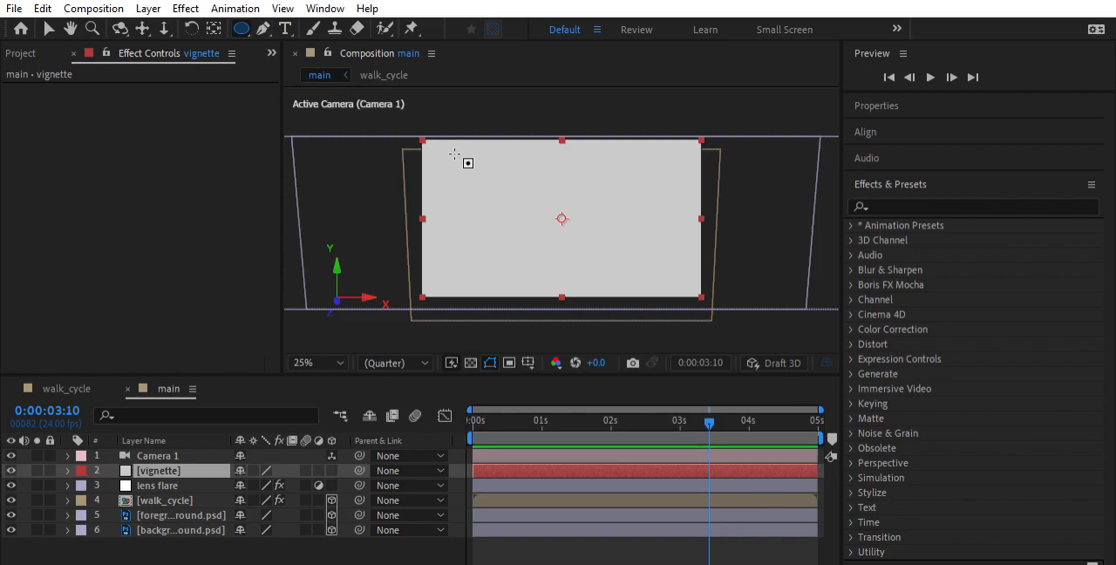
{"action": "left_click_drag", "start_coordinate": [442, 157], "coordinate": [676, 264]}
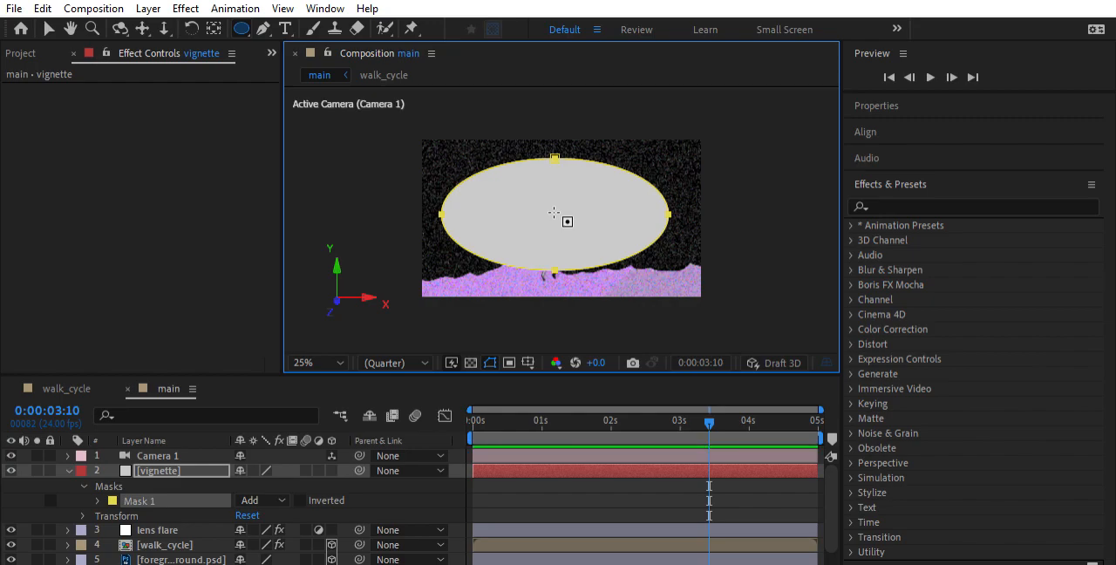
{"action": "scroll", "coordinate": [651, 275], "scroll_direction": "down", "scroll_amount": 1}
{"action": "scroll", "coordinate": [631, 248], "scroll_direction": "up", "scroll_amount": 2}
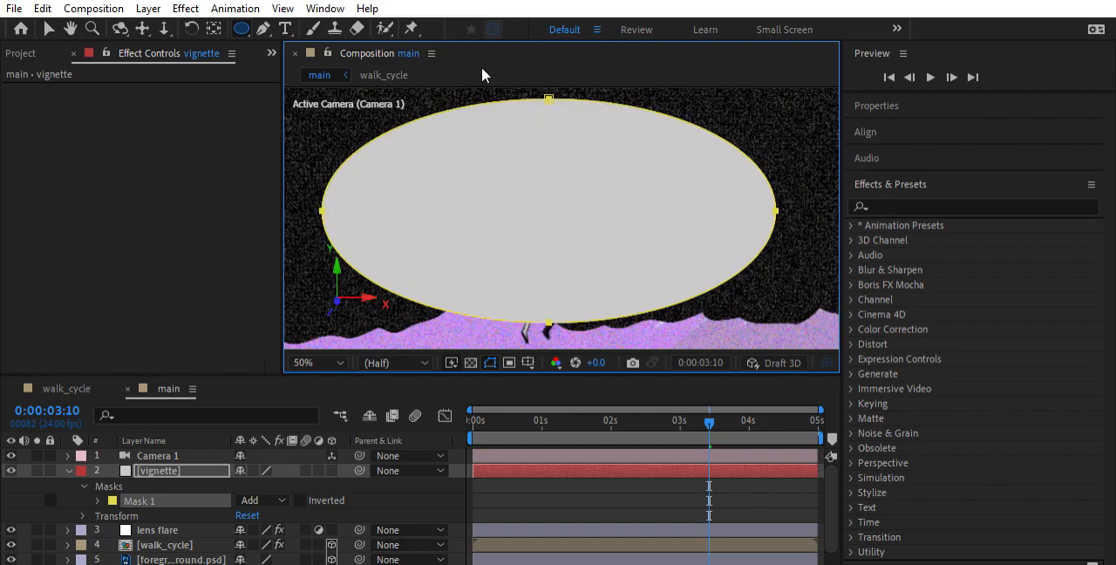
{"action": "scroll", "coordinate": [473, 146], "scroll_direction": "down", "scroll_amount": 1}
{"action": "left_click_drag", "start_coordinate": [566, 212], "coordinate": [566, 212]}
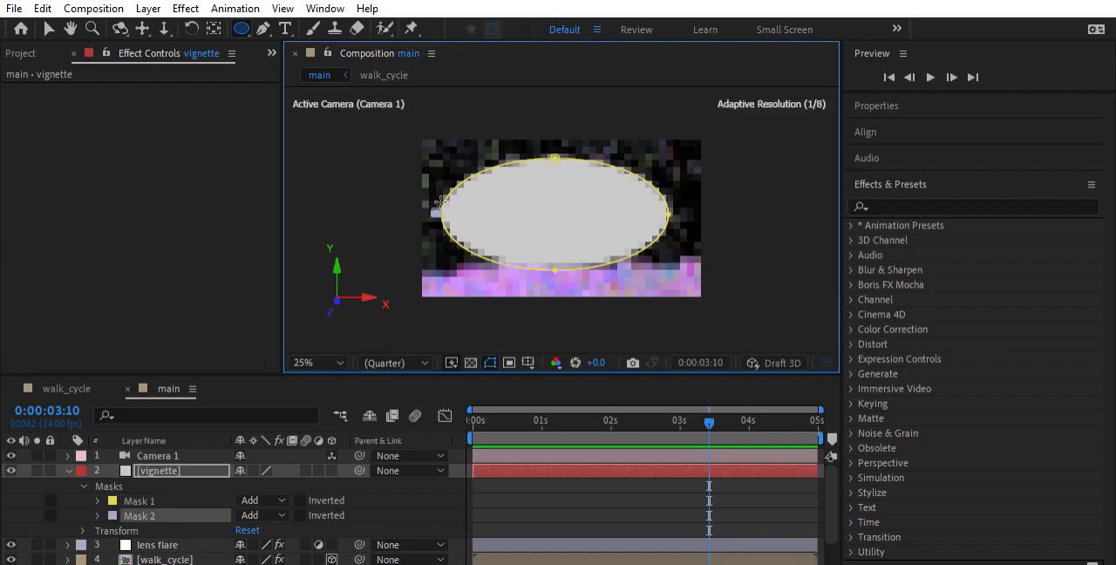
{"action": "key", "text": "ctrl+z"}
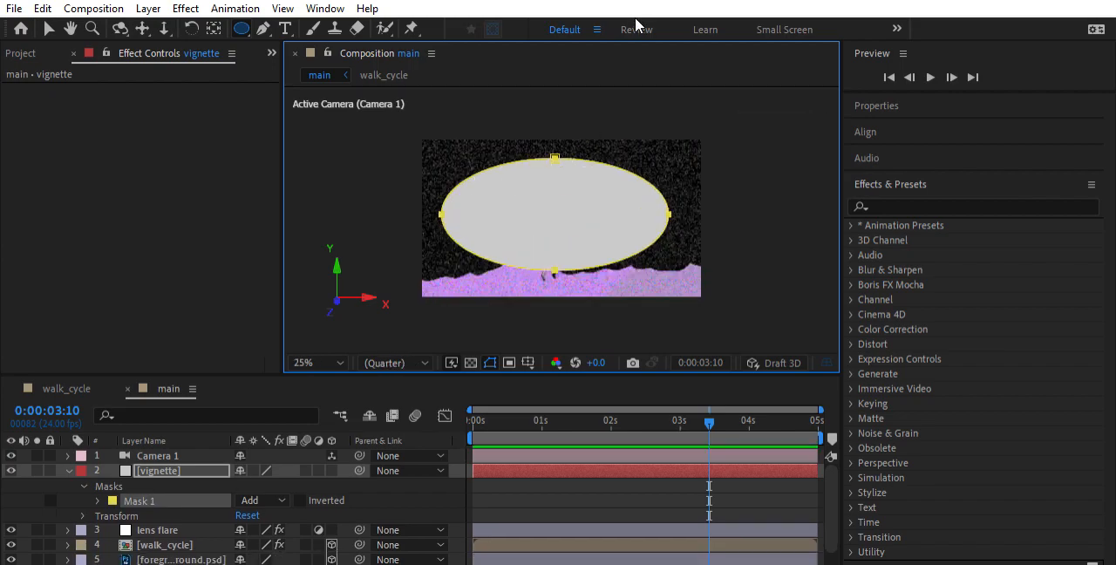
Set the vignette's Mask 1 mode to Subtract, enlarge the timeline area and return the current time to 0:00:00:00
{"action": "left_click", "coordinate": [274, 496]}
{"action": "left_click", "coordinate": [284, 389]}
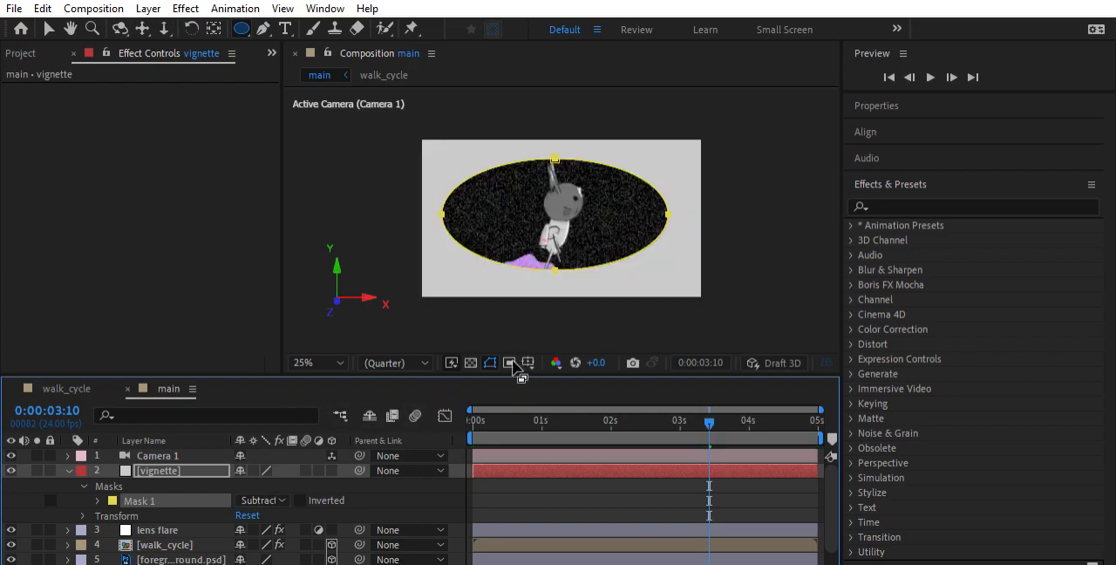
{"action": "left_click_drag", "start_coordinate": [515, 377], "coordinate": [515, 341]}
{"action": "left_click_drag", "start_coordinate": [712, 379], "coordinate": [441, 394]}
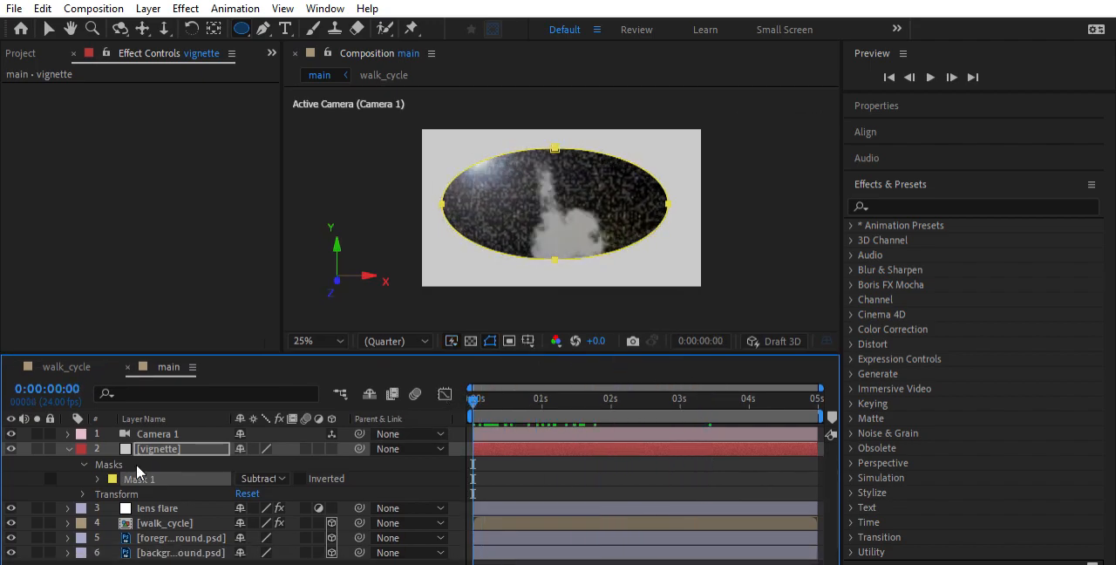
Expand the Mask 1 properties on the vignette layer and set Mask Feather to 262 pixels
{"action": "left_click", "coordinate": [98, 479]}
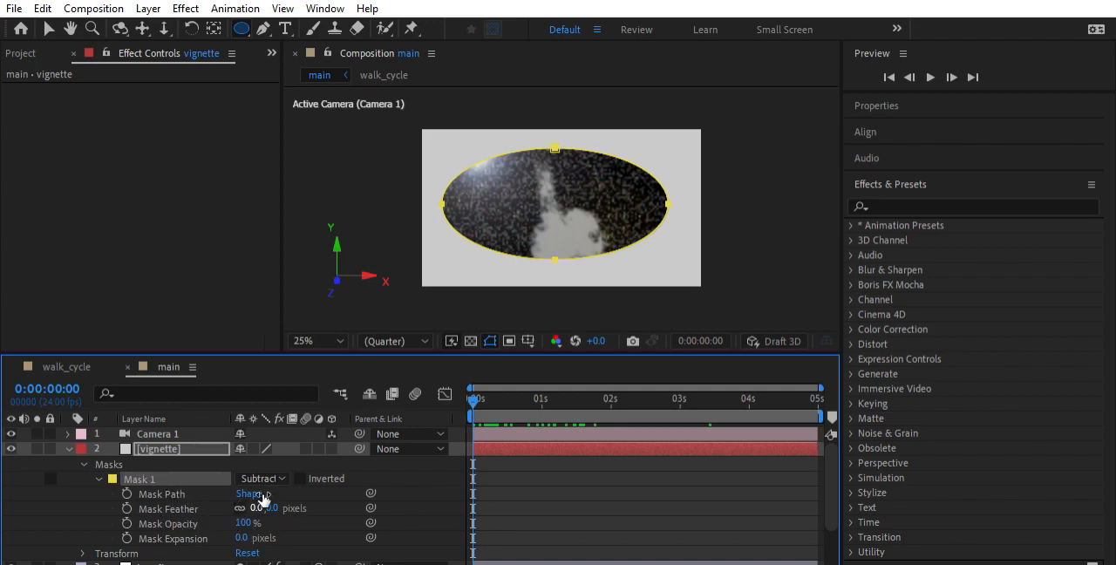
{"action": "left_click_drag", "start_coordinate": [257, 508], "coordinate": [471, 485]}
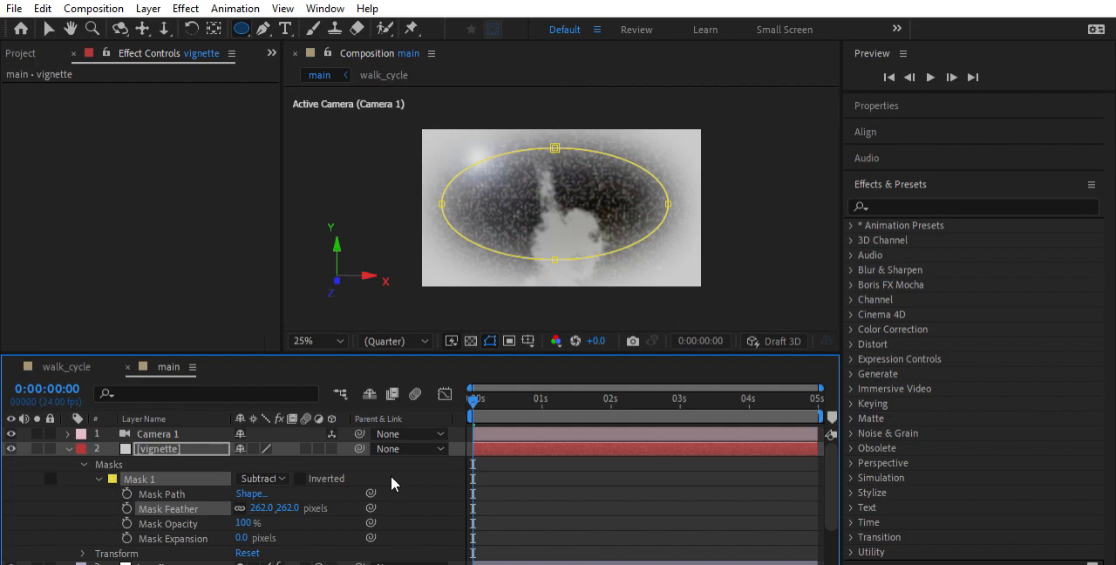
{"action": "scroll", "coordinate": [595, 231], "scroll_direction": "down", "scroll_amount": 1}
{"action": "scroll", "coordinate": [589, 227], "scroll_direction": "up", "scroll_amount": 1}
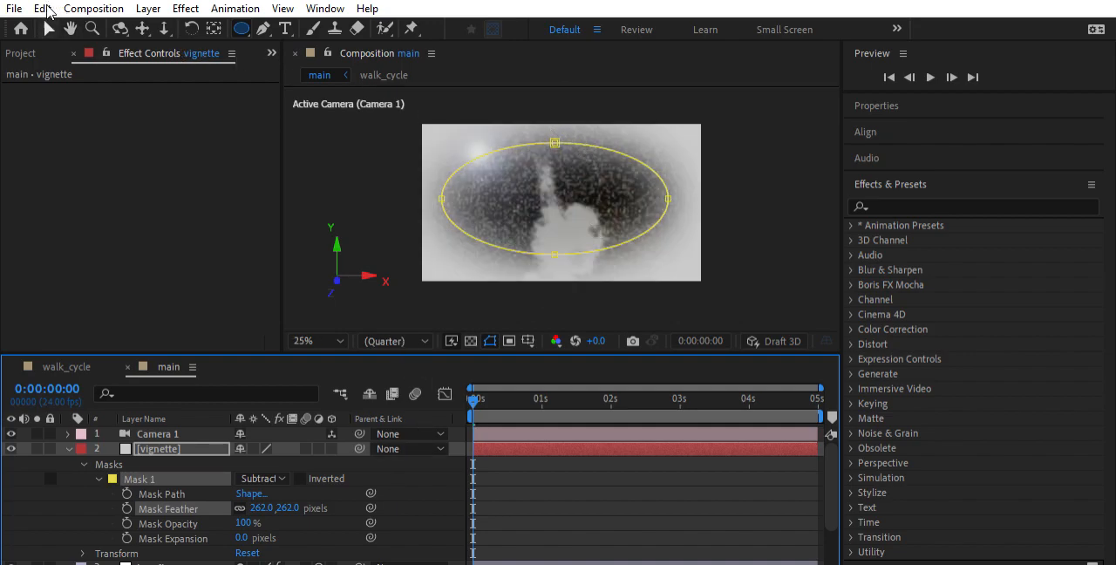
Move the ellipse mask's four points outward with the Selection tool so they sit at the edges of the frame
{"action": "key", "text": "v"}
{"action": "left_click_drag", "start_coordinate": [556, 143], "coordinate": [561, 115]}
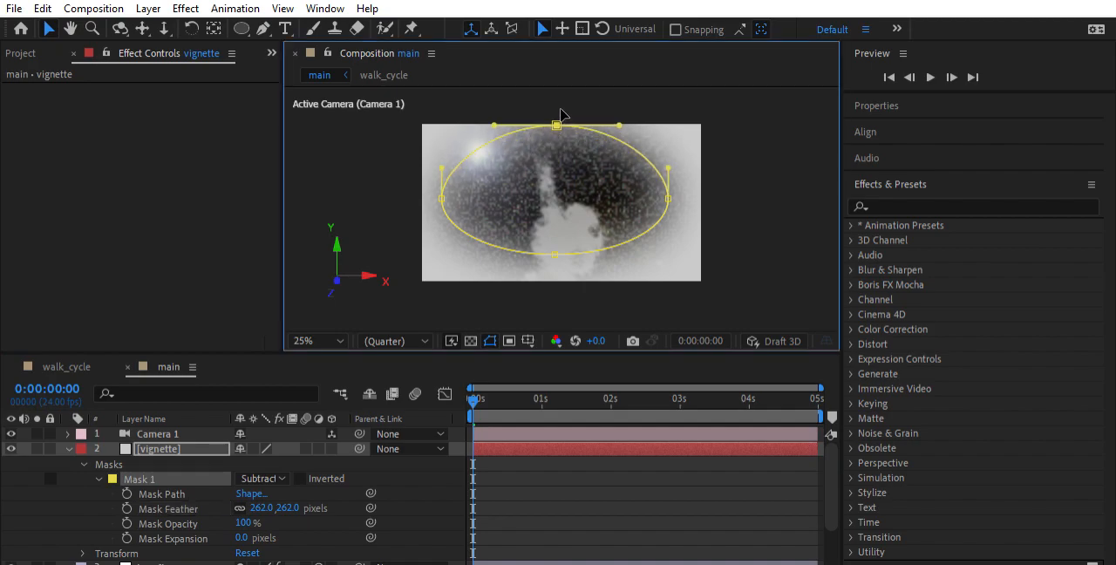
{"action": "left_click_drag", "start_coordinate": [440, 189], "coordinate": [423, 199]}
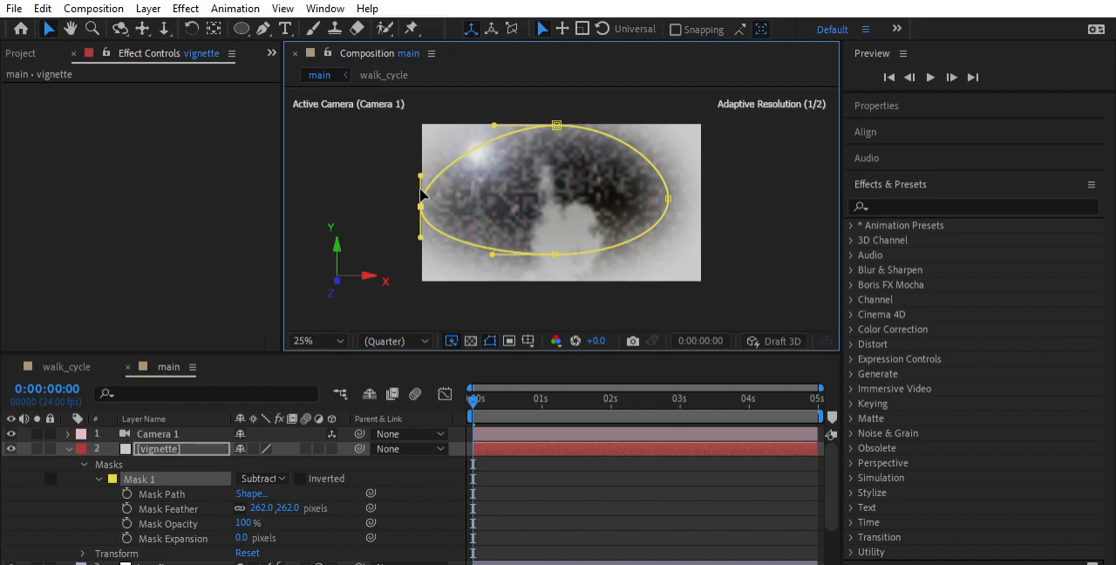
{"action": "left_click_drag", "start_coordinate": [557, 233], "coordinate": [565, 262]}
{"action": "left_click_drag", "start_coordinate": [669, 199], "coordinate": [701, 198]}
Lengthen the top point's curve handles and the handles around the mask's left half to push its corners outward
{"action": "left_click_drag", "start_coordinate": [619, 125], "coordinate": [697, 104]}
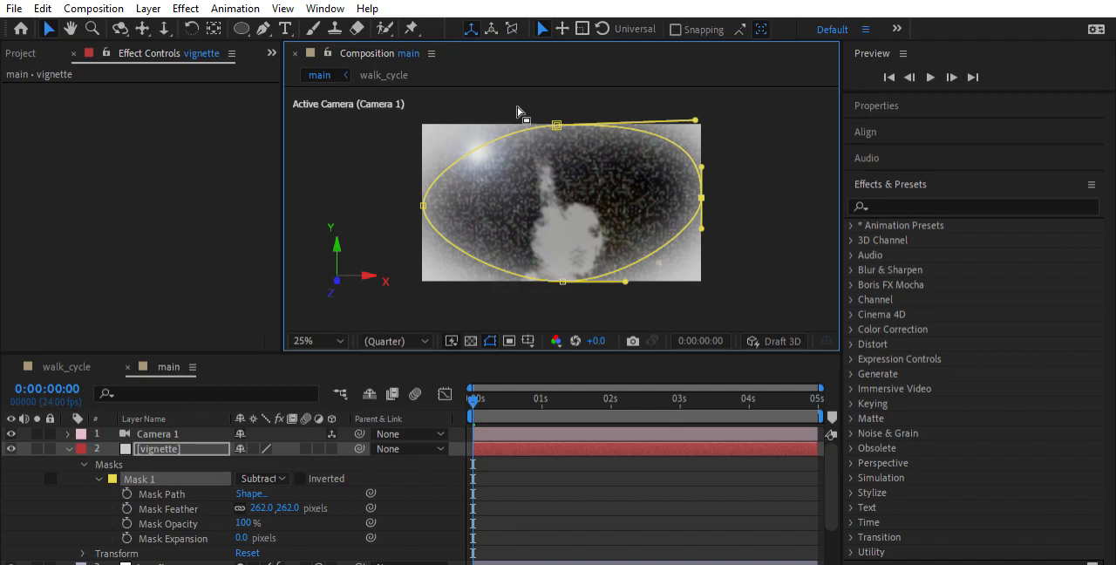
{"action": "left_click", "coordinate": [556, 117]}
{"action": "left_click_drag", "start_coordinate": [490, 112], "coordinate": [430, 117]}
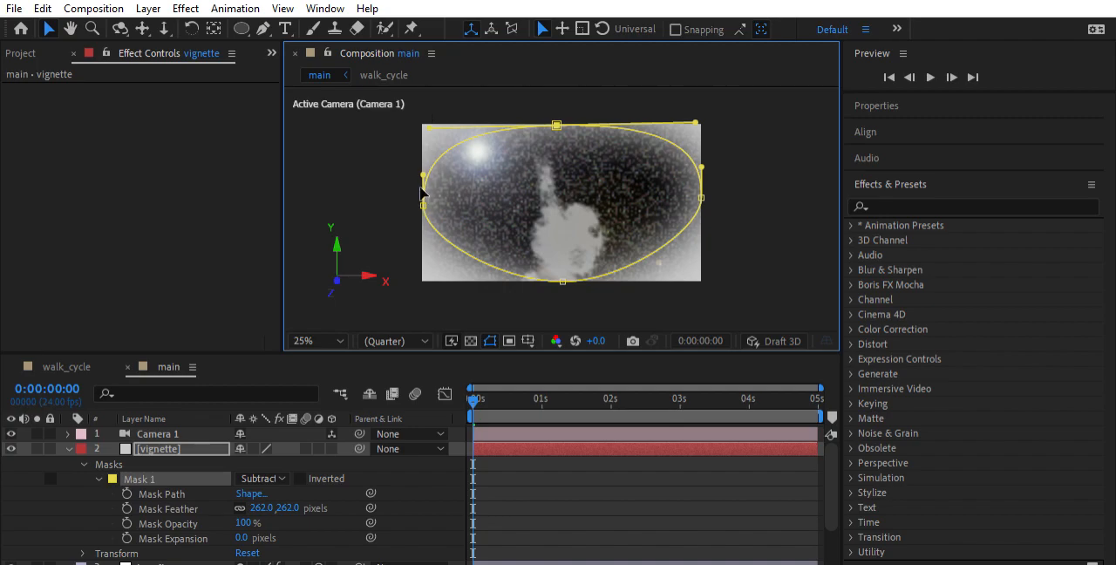
{"action": "left_click_drag", "start_coordinate": [423, 174], "coordinate": [423, 147]}
{"action": "left_click_drag", "start_coordinate": [424, 231], "coordinate": [425, 262]}
{"action": "left_click_drag", "start_coordinate": [500, 281], "coordinate": [428, 270]}
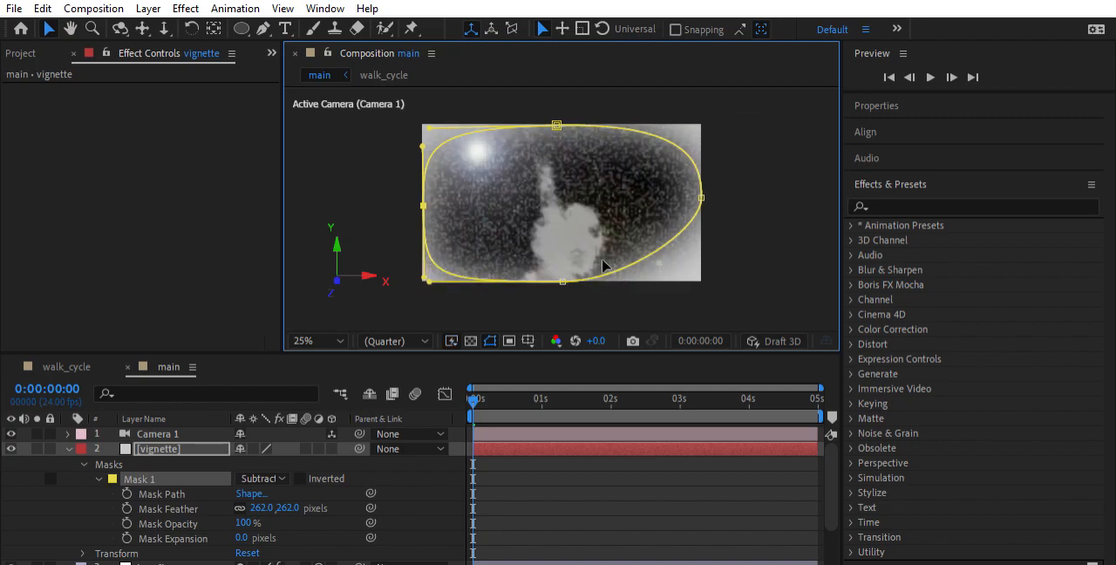
Adjust the curve handles on the mask's right half to form a rounded rectangle matching the frame
{"action": "left_click_drag", "start_coordinate": [559, 272], "coordinate": [717, 274]}
{"action": "left_click_drag", "start_coordinate": [706, 186], "coordinate": [706, 125]}
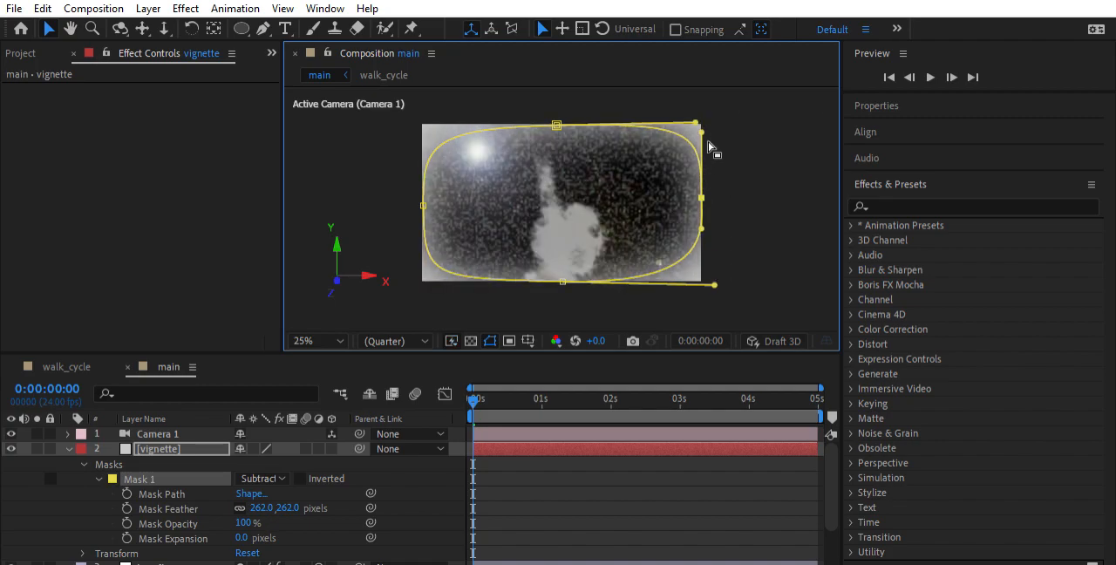
{"action": "left_click_drag", "start_coordinate": [703, 229], "coordinate": [706, 251]}
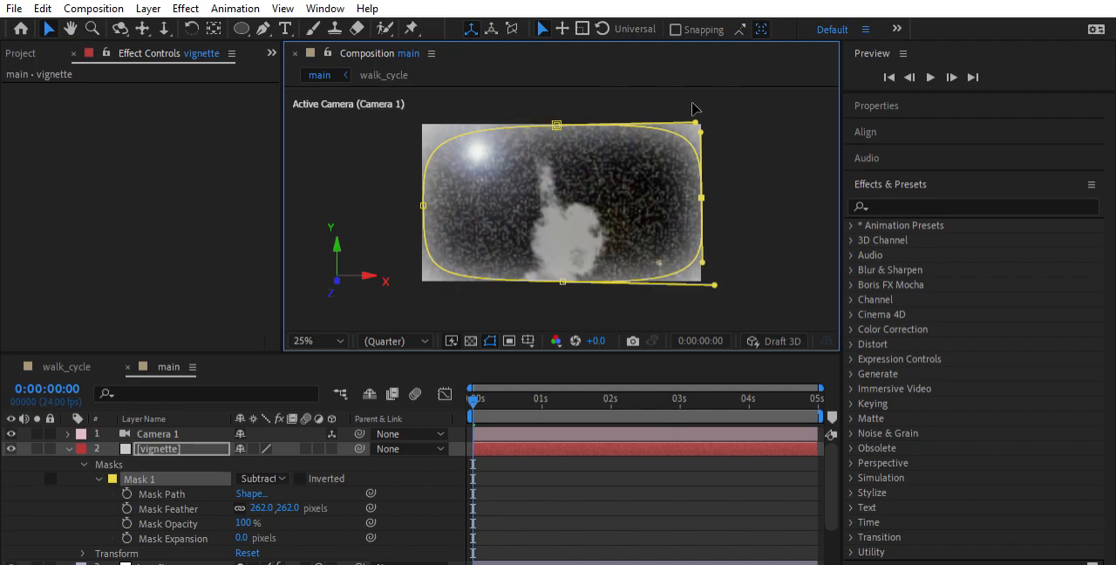
{"action": "left_click_drag", "start_coordinate": [698, 111], "coordinate": [701, 130]}
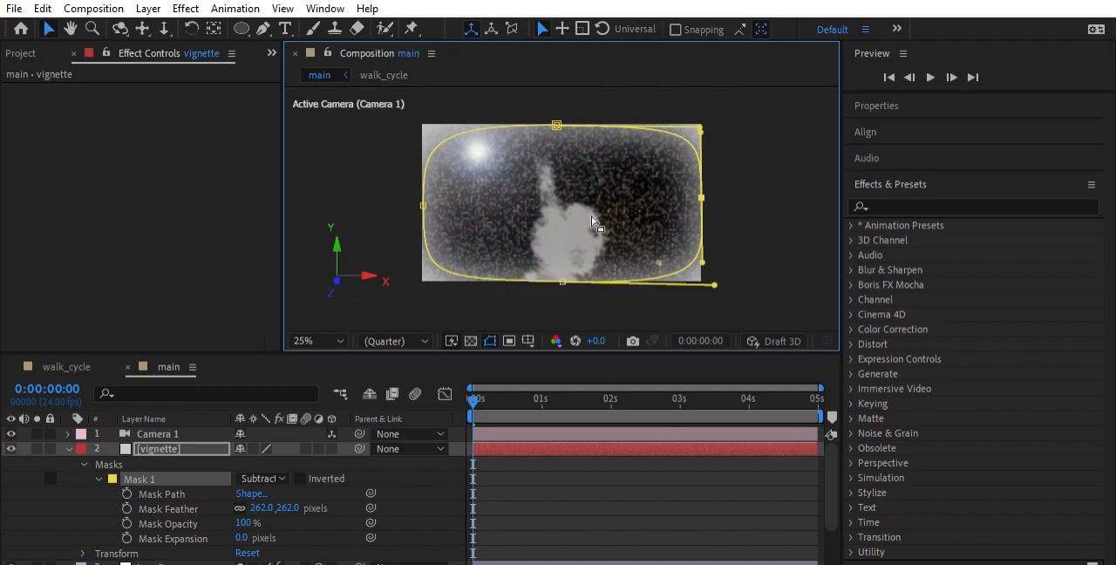
Save the project and set Mask 1's Mask Opacity to 50%
{"action": "key", "text": "ctrl+s"}
{"action": "left_click_drag", "start_coordinate": [248, 522], "coordinate": [222, 504]}
{"action": "left_click", "coordinate": [241, 523]}
{"action": "key", "text": "Return"}
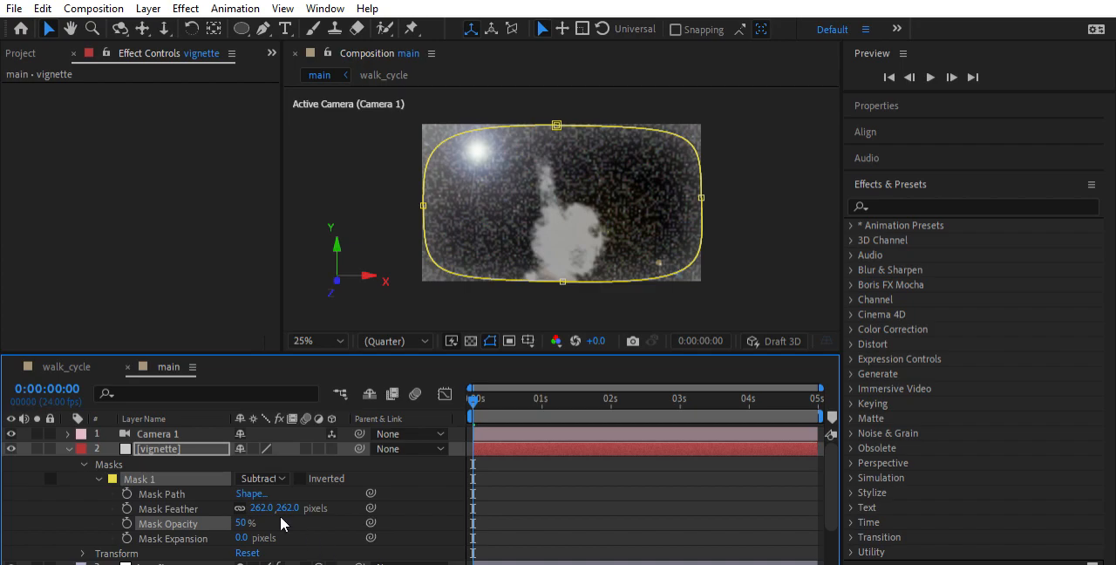
Review the vignette layer's Transform properties and Mask 1's shape settings without changing them
{"action": "scroll", "coordinate": [277, 490], "scroll_direction": "down", "scroll_amount": 1}
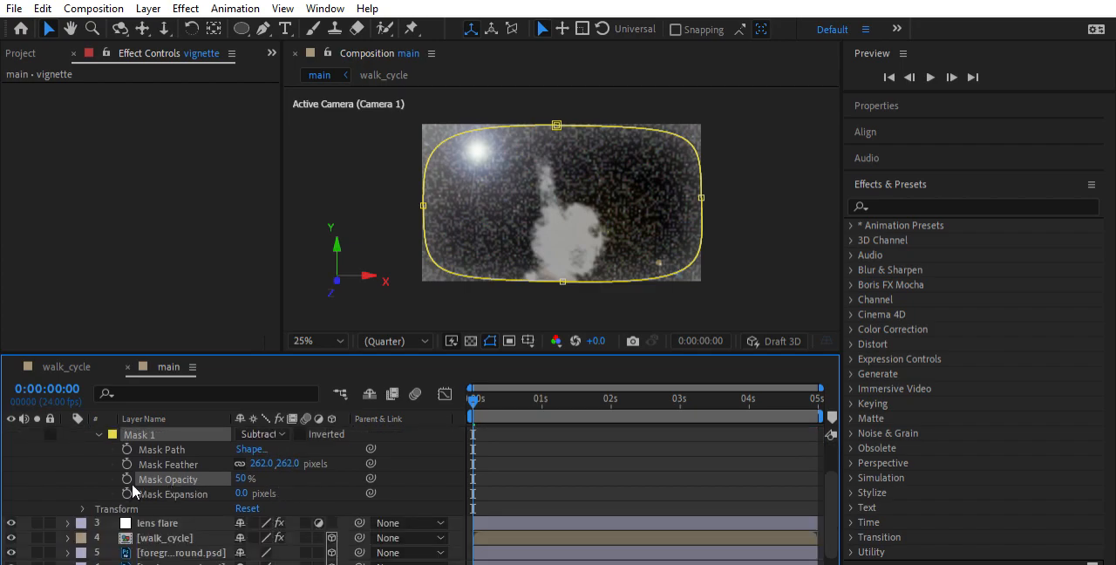
{"action": "left_click", "coordinate": [83, 507]}
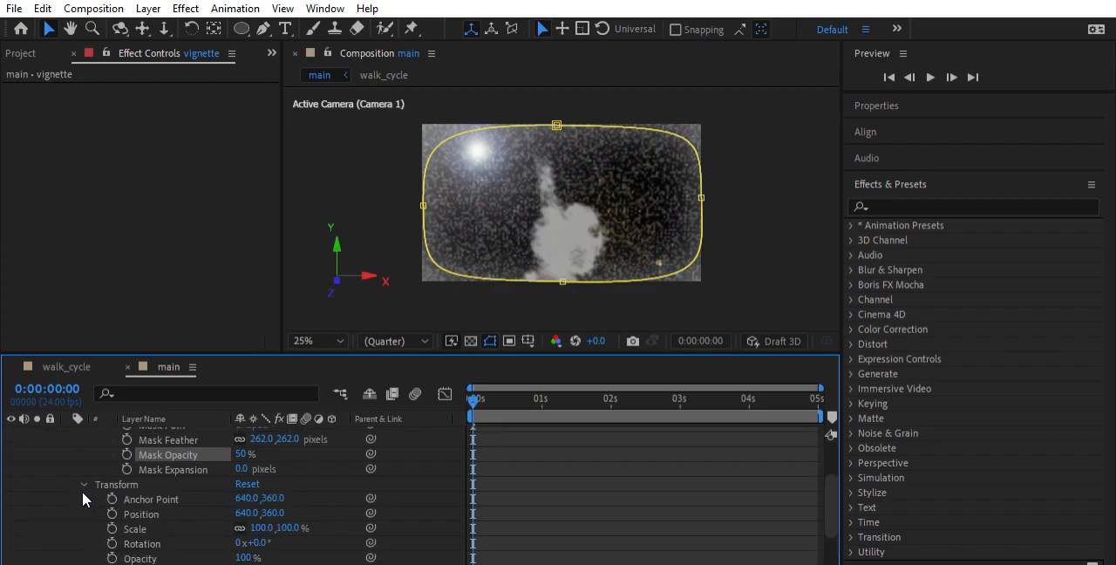
{"action": "scroll", "coordinate": [82, 486], "scroll_direction": "down", "scroll_amount": 2}
{"action": "scroll", "coordinate": [83, 479], "scroll_direction": "up", "scroll_amount": 3}
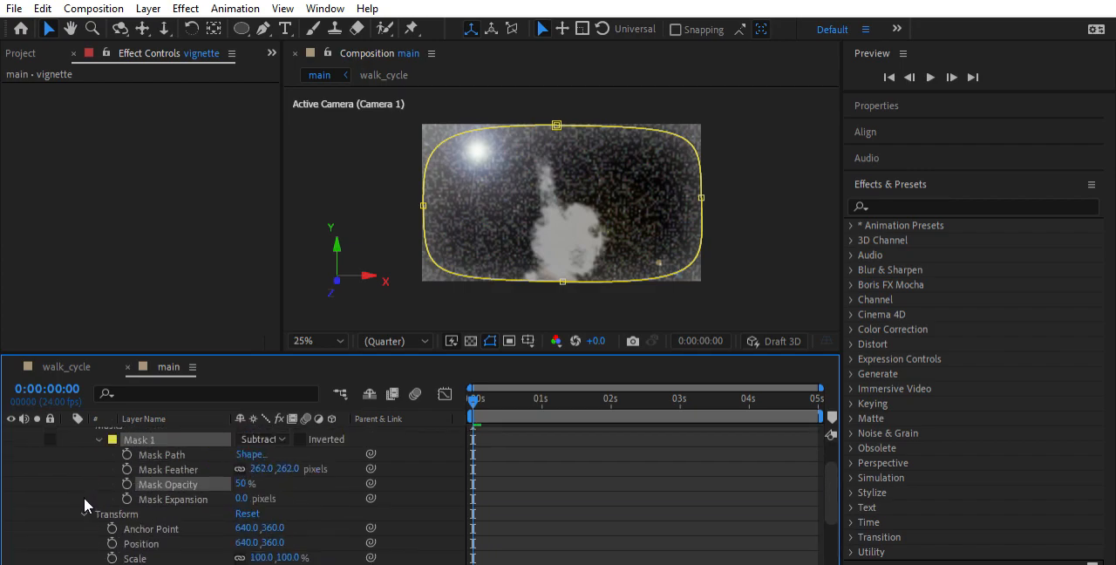
{"action": "left_click", "coordinate": [84, 504]}
{"action": "left_click", "coordinate": [260, 455]}
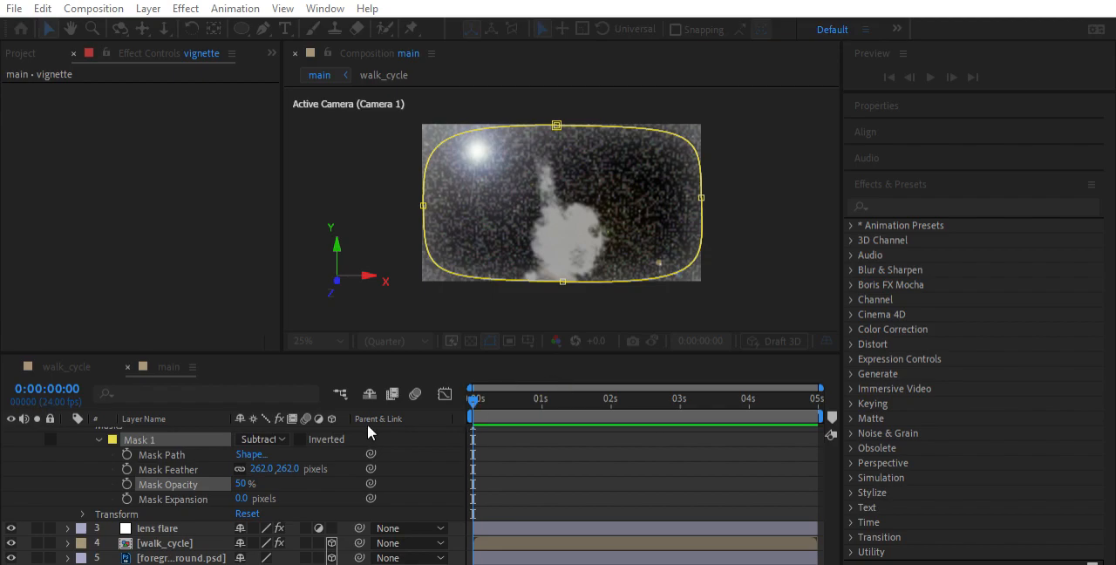
{"action": "key", "text": "Return"}
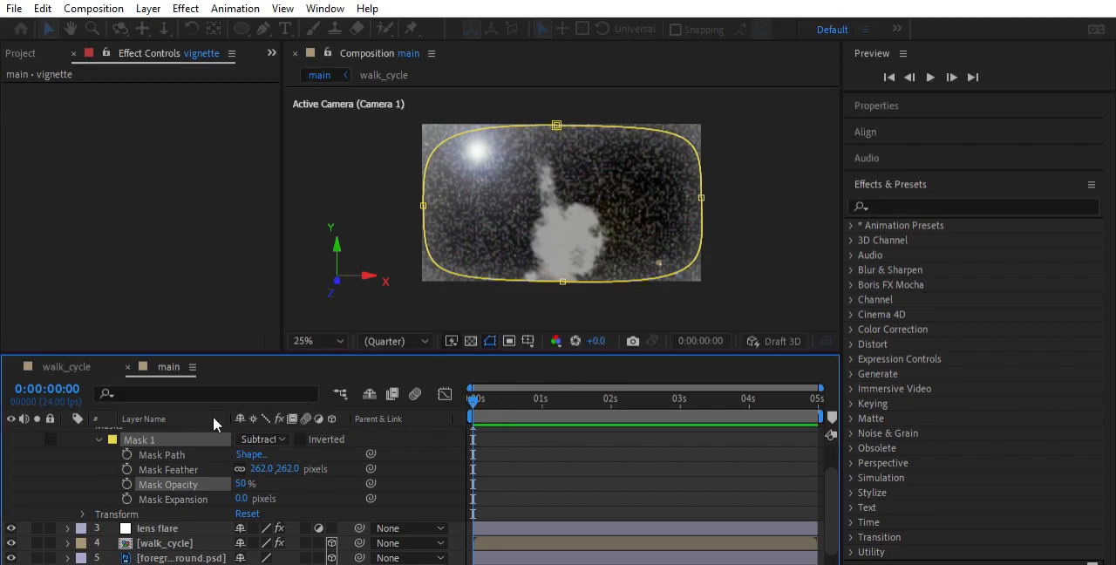
Try animating the vignette's Mask Path with keyframes at 0:00:00:00 and 0:00:02:00, and remove its keyframes
{"action": "left_click", "coordinate": [127, 453]}
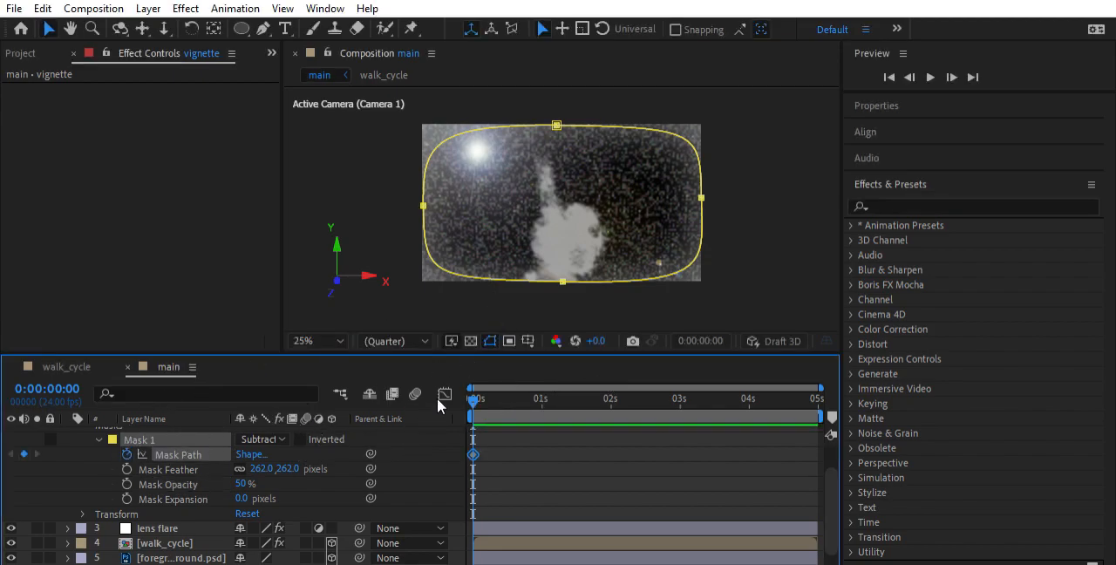
{"action": "left_click_drag", "start_coordinate": [473, 398], "coordinate": [610, 399]}
{"action": "mouse_move", "coordinate": [707, 184]}
{"action": "left_mouse_down"}
{"action": "mouse_move", "coordinate": [744, 184]}
{"action": "mouse_move", "coordinate": [606, 182]}
{"action": "mouse_move", "coordinate": [773, 179]}
{"action": "mouse_move", "coordinate": [703, 182]}
{"action": "left_mouse_up"}
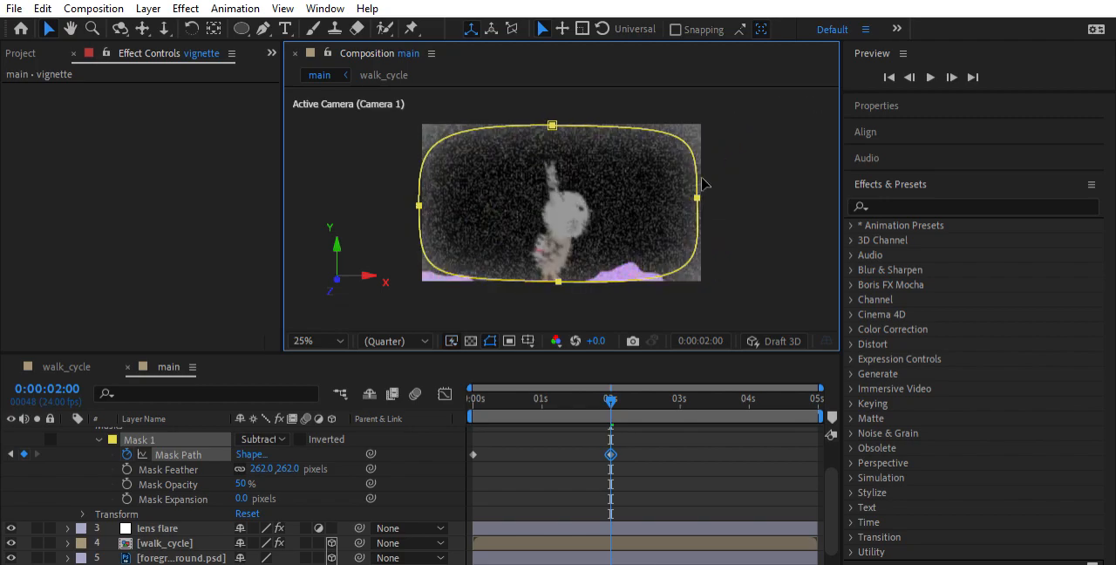
{"action": "left_click", "coordinate": [736, 187]}
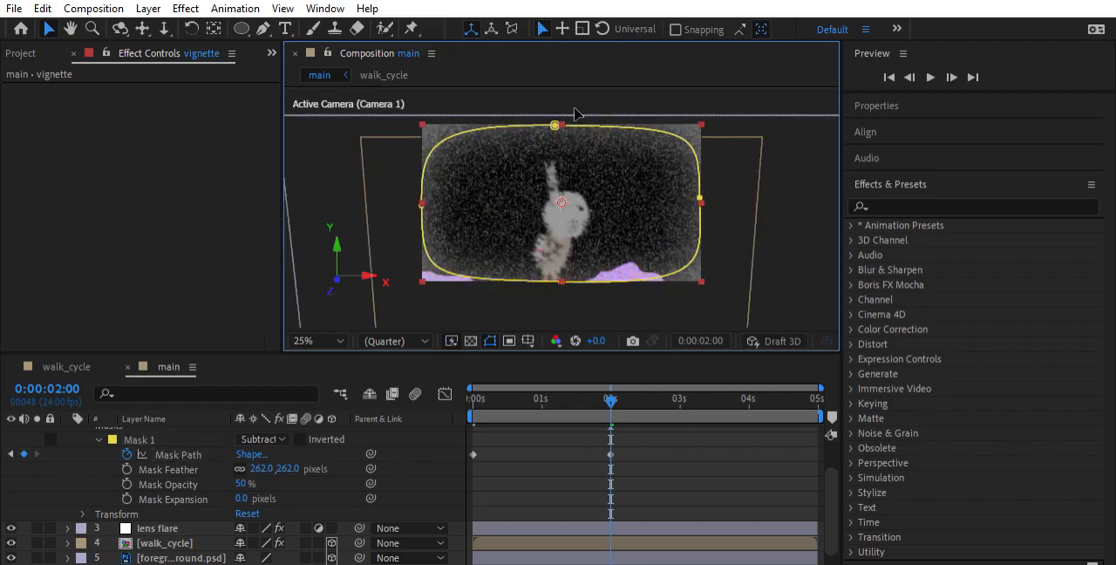
{"action": "left_click", "coordinate": [638, 224]}
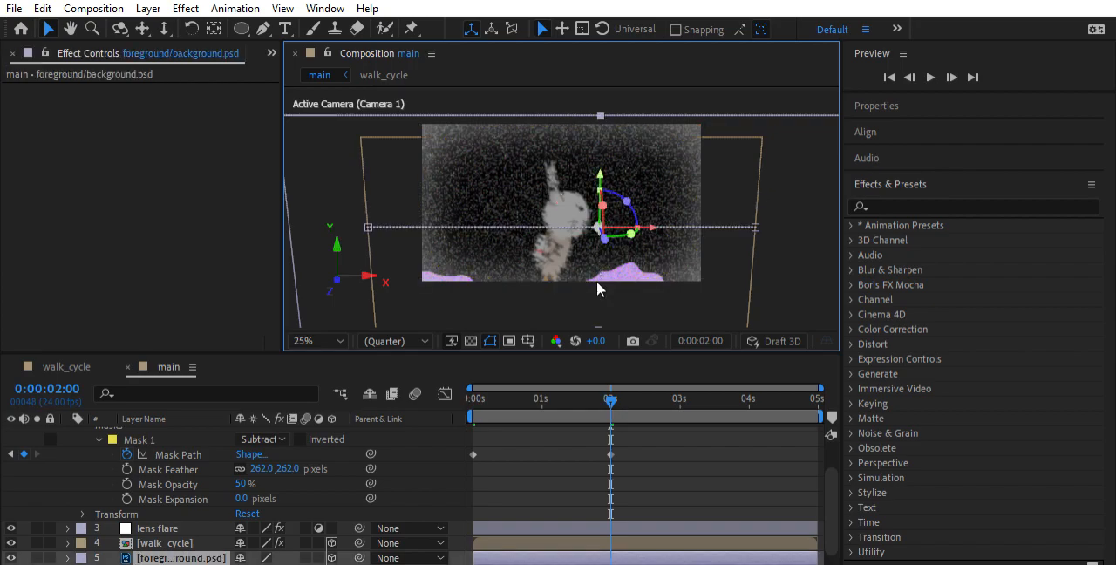
{"action": "left_click", "coordinate": [611, 453]}
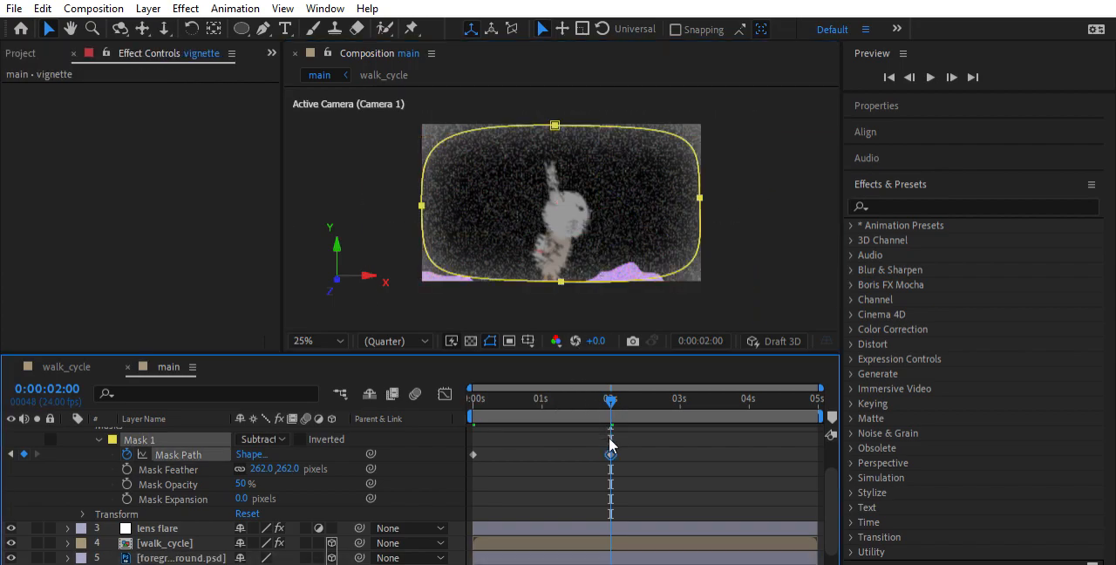
{"action": "left_click", "coordinate": [126, 454]}
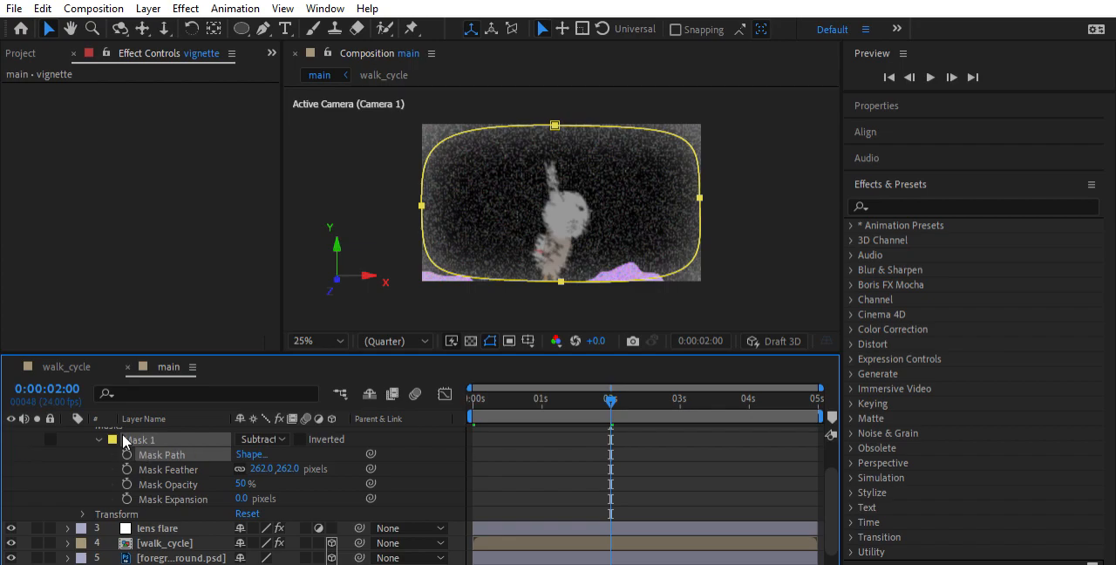
Keyframe the vignette's Mask Feather at 262 pixels at 0:00:00:00 and 72 pixels at 0:00:04:01
{"action": "key", "text": "Home"}
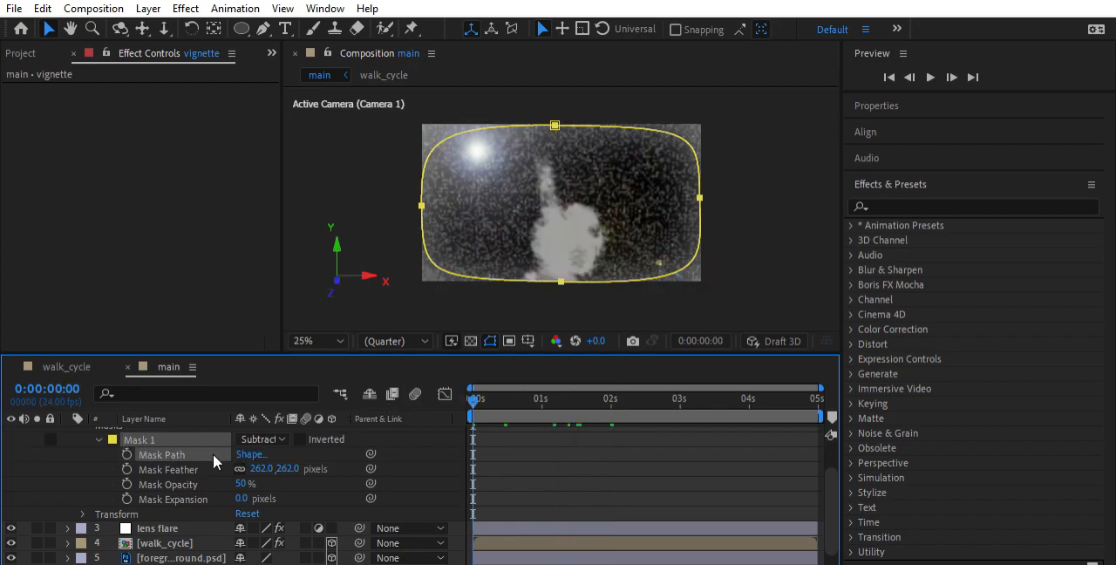
{"action": "key", "text": "alt+shift+f"}
{"action": "left_click_drag", "start_coordinate": [472, 394], "coordinate": [747, 385]}
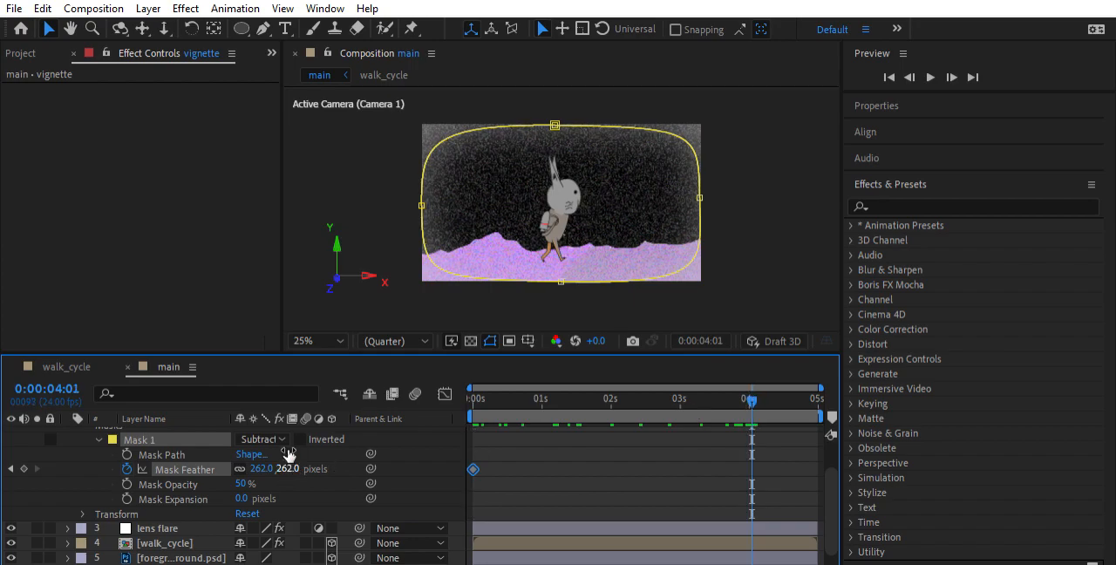
{"action": "left_click_drag", "start_coordinate": [267, 468], "coordinate": [480, 456]}
{"action": "left_click_drag", "start_coordinate": [319, 455], "coordinate": [92, 445]}
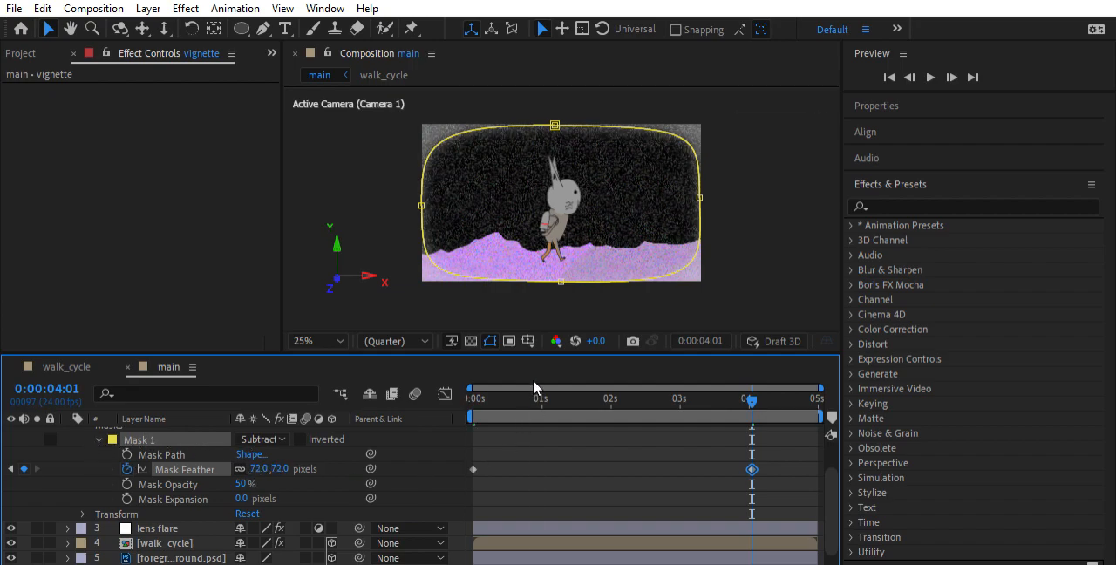
Preview the animated vignette feather twice from the start of the main composition
{"action": "key", "text": "Home"}
{"action": "key", "text": "space"}
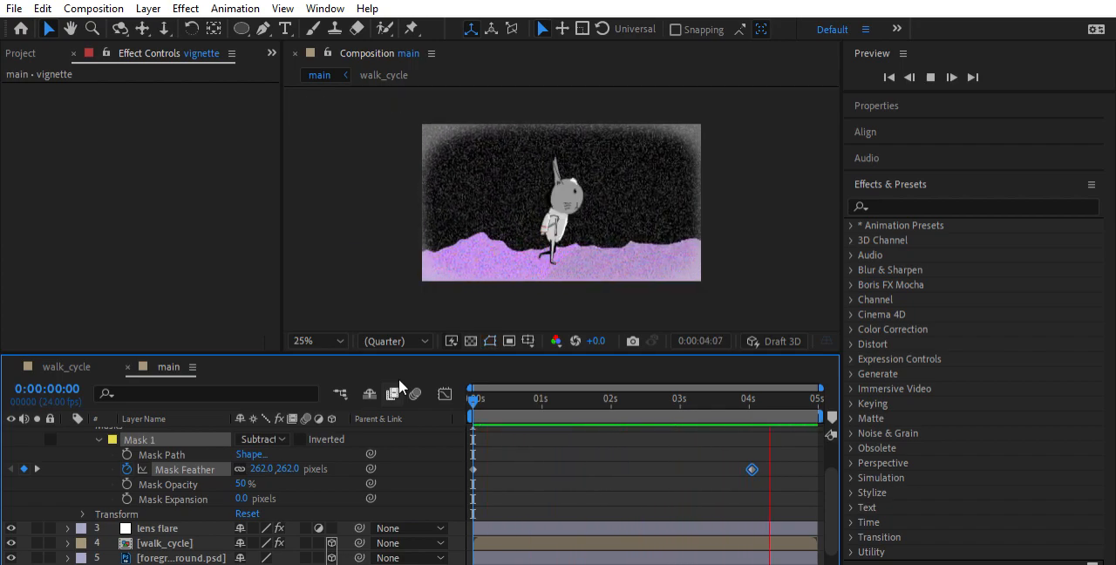
{"action": "key", "text": "space"}
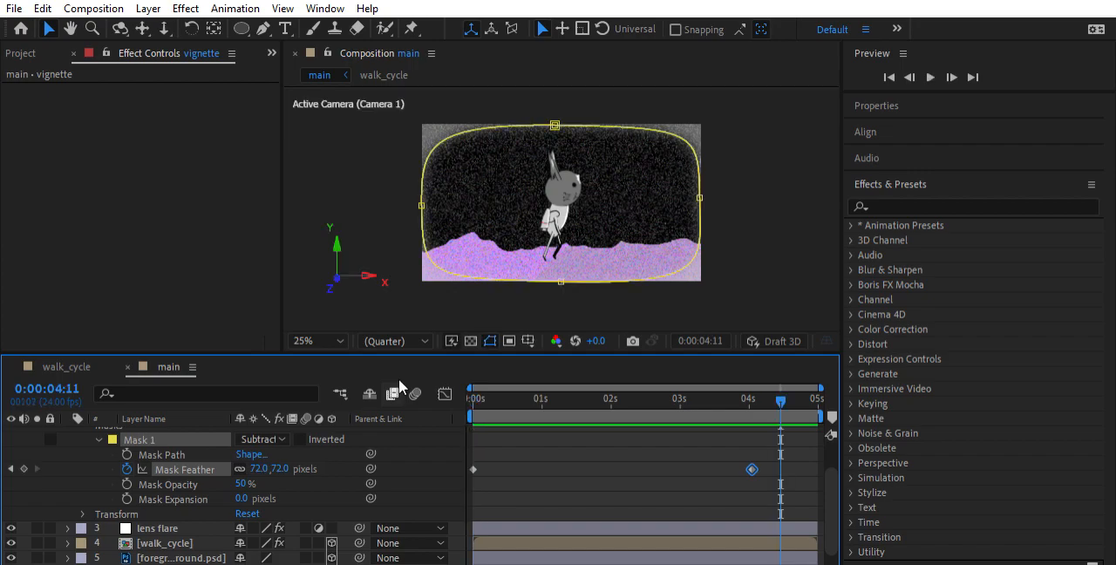
{"action": "left_click_drag", "start_coordinate": [718, 394], "coordinate": [474, 399]}
{"action": "key", "text": "space"}
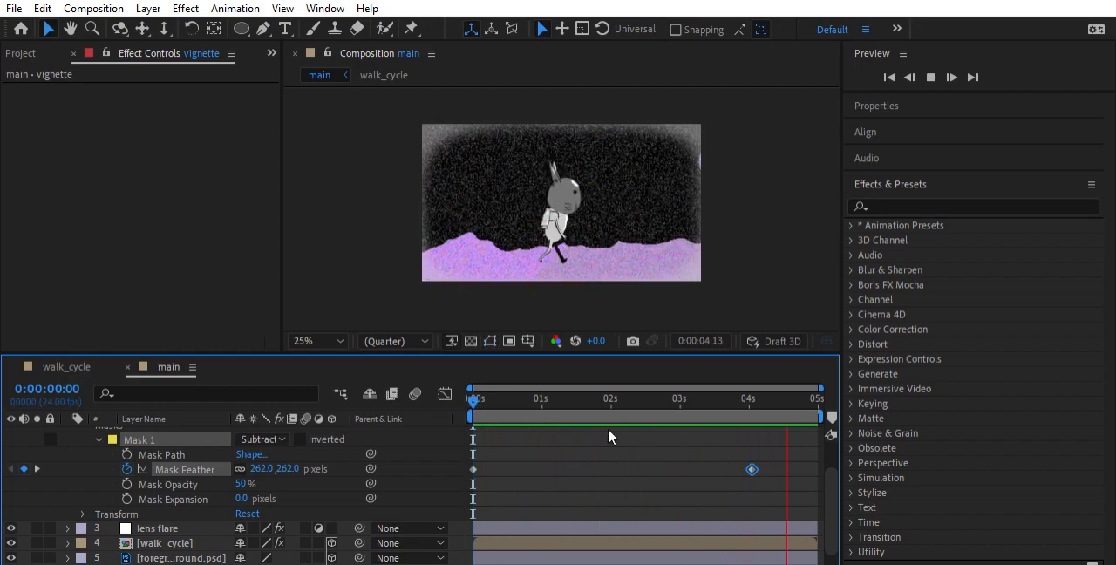
{"action": "key", "text": "space"}
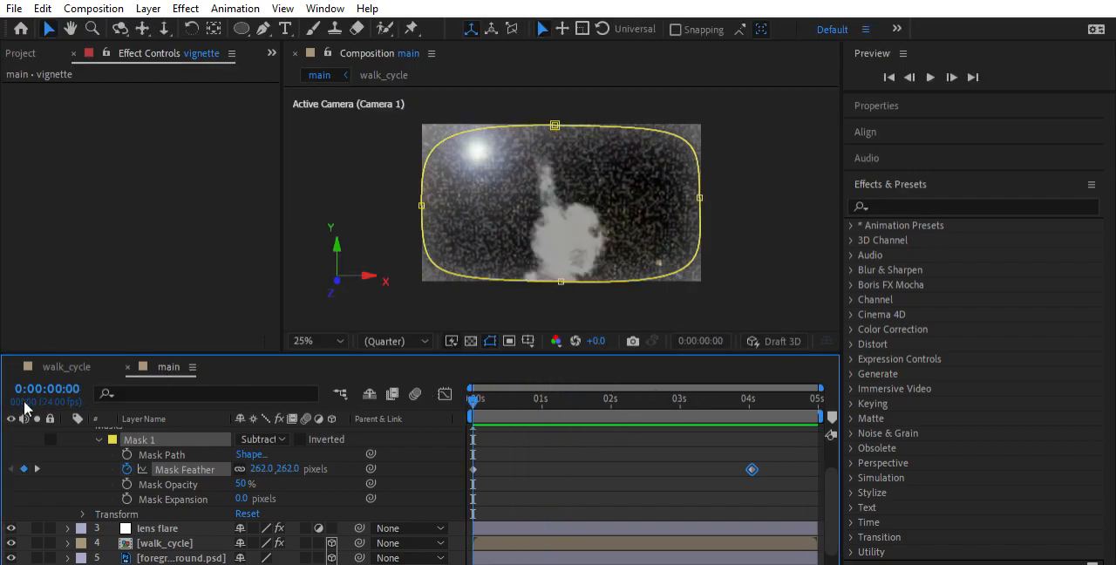
Collapse the vignette layer's properties and deselect all layers
{"action": "scroll", "coordinate": [96, 434], "scroll_direction": "up", "scroll_amount": 3}
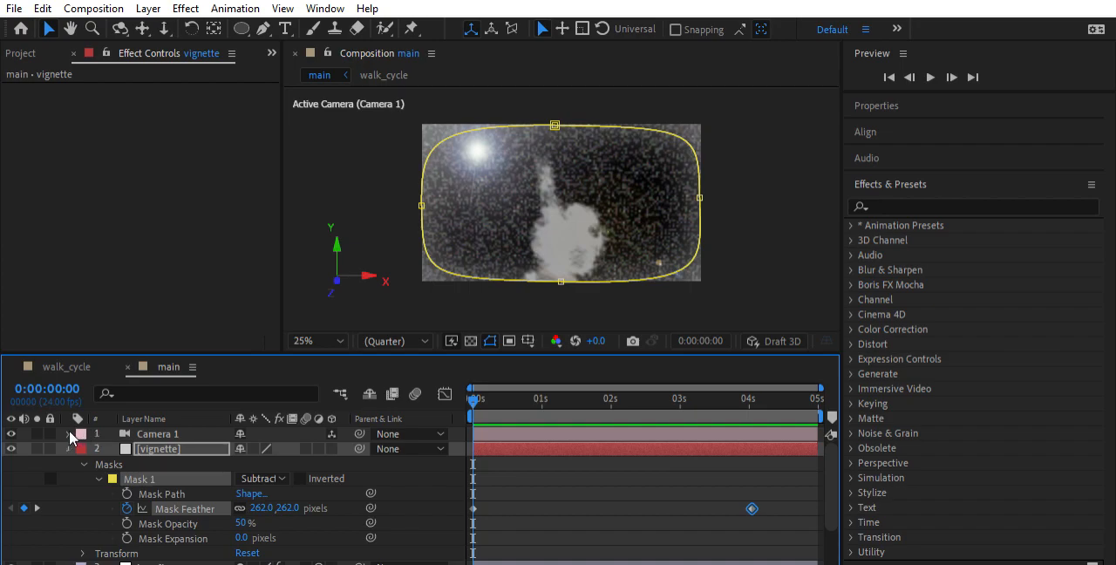
{"action": "left_click", "coordinate": [69, 449]}
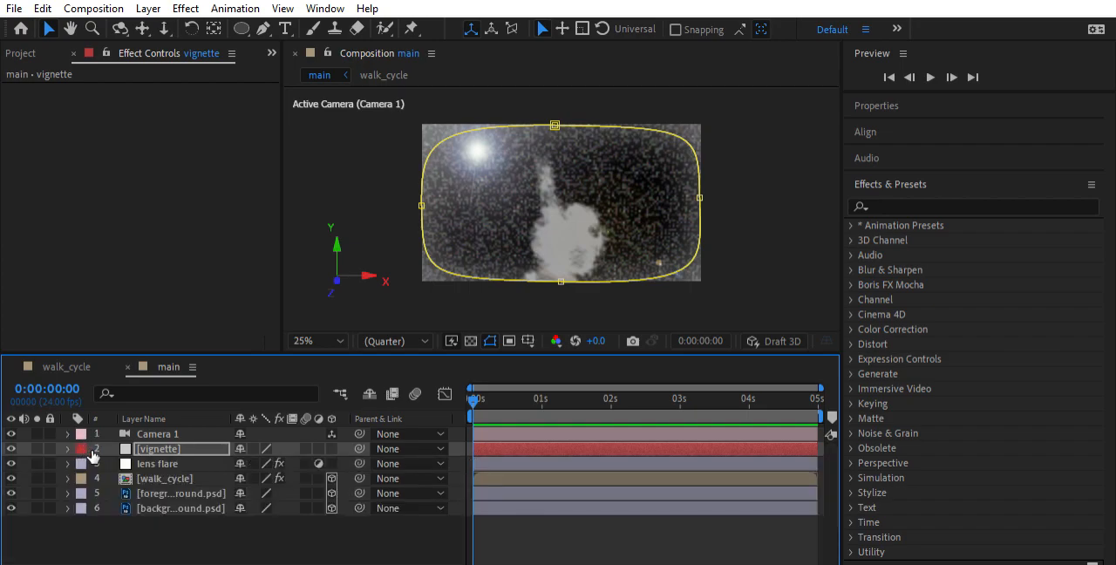
{"action": "left_click", "coordinate": [197, 526]}
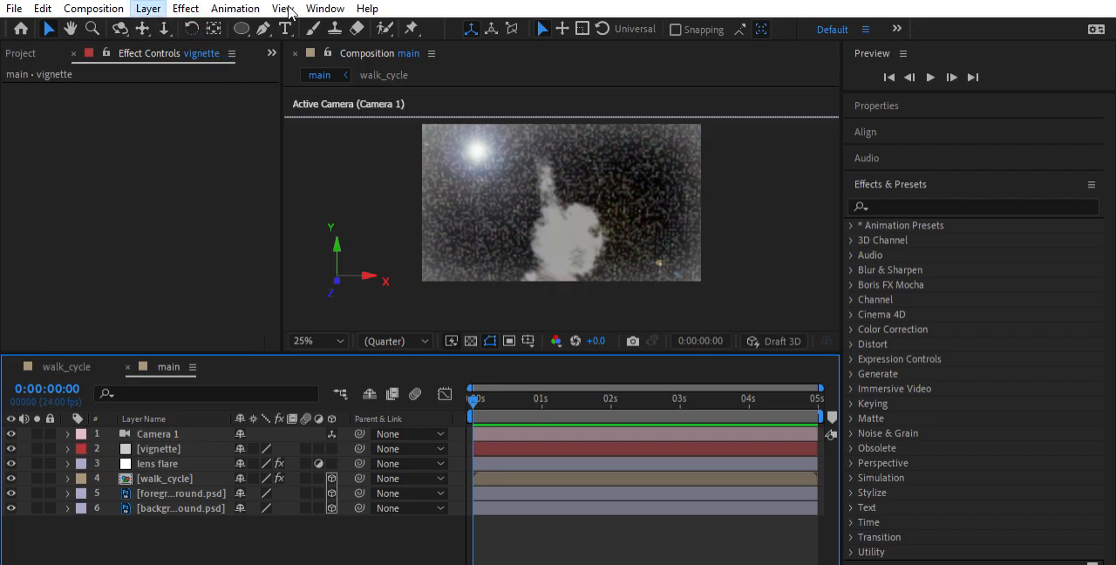
Add an adjustment layer directly below Camera 1, rename it noise, and return to the main composition view
{"action": "key", "text": "ctrl+alt+y"}
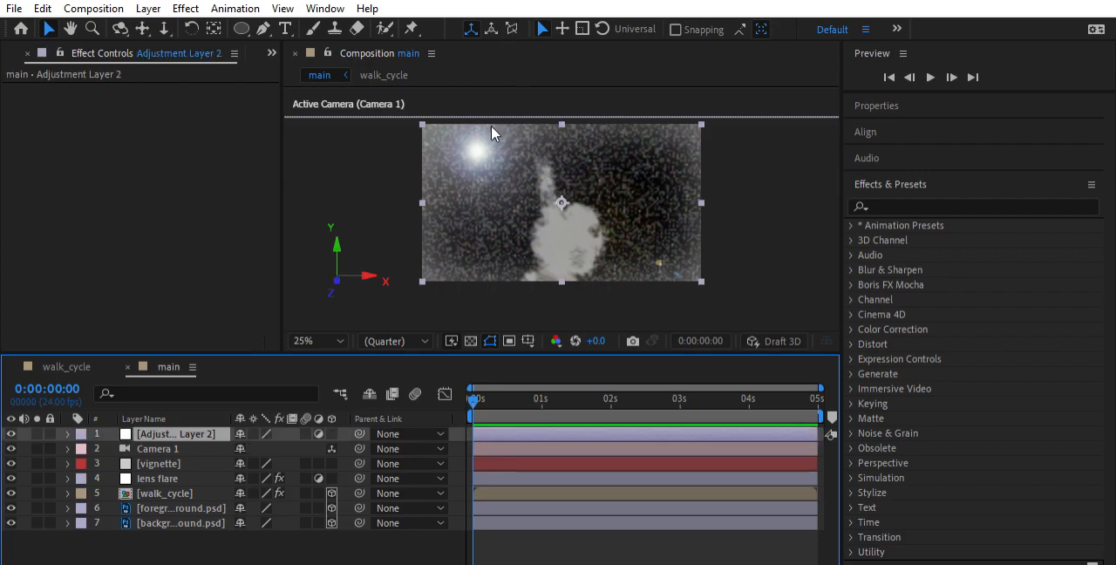
{"action": "left_click_drag", "start_coordinate": [172, 434], "coordinate": [169, 440]}
{"action": "double_click", "coordinate": [168, 440]}
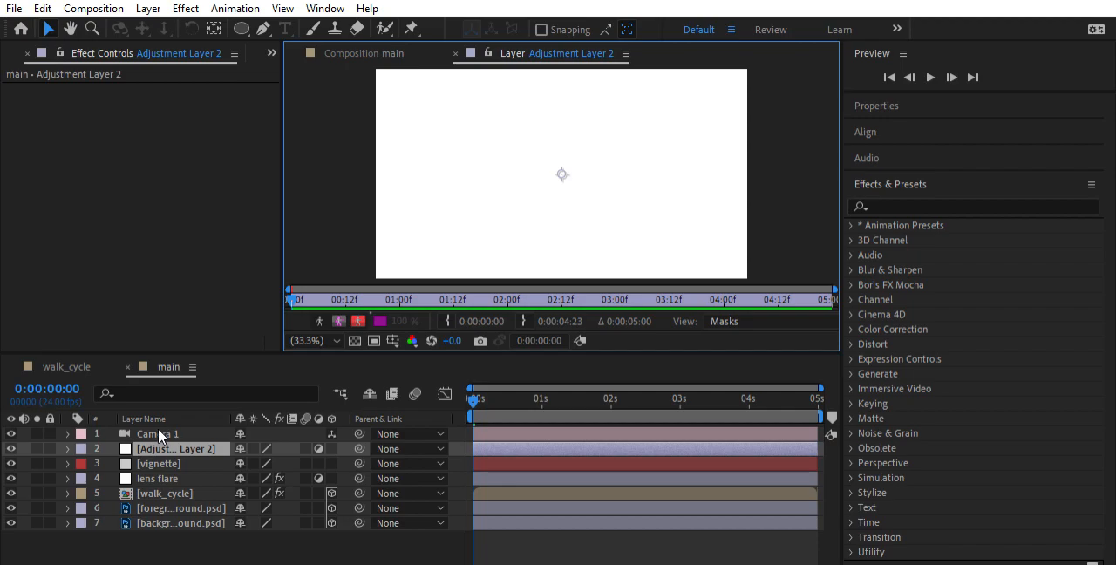
{"action": "left_click", "coordinate": [155, 431]}
{"action": "key", "text": "Return"}
{"action": "type", "text": "noise"}
{"action": "key", "text": "Return"}
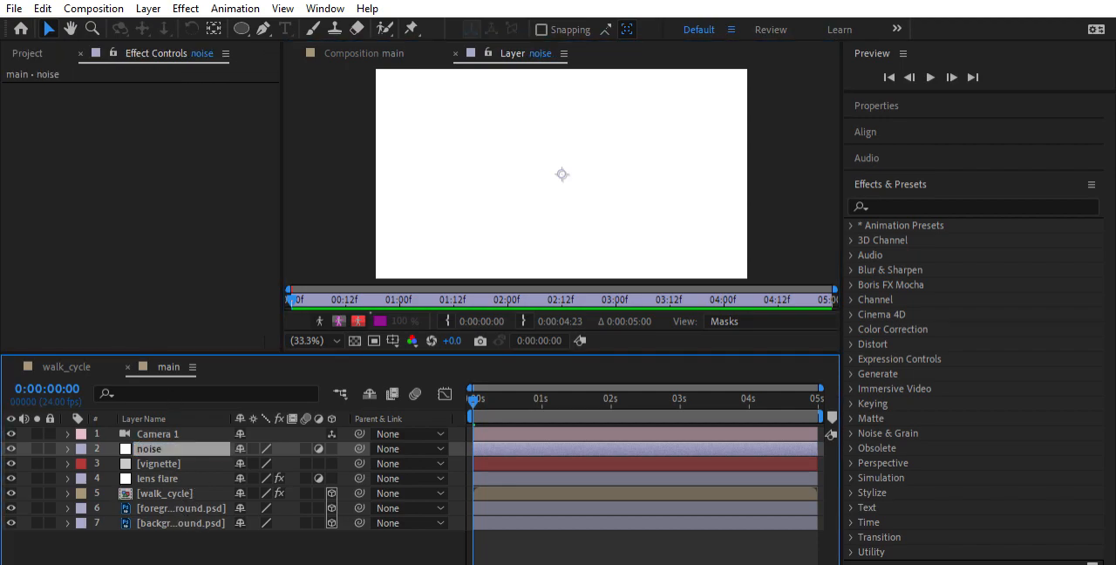
{"action": "left_click", "coordinate": [455, 53]}
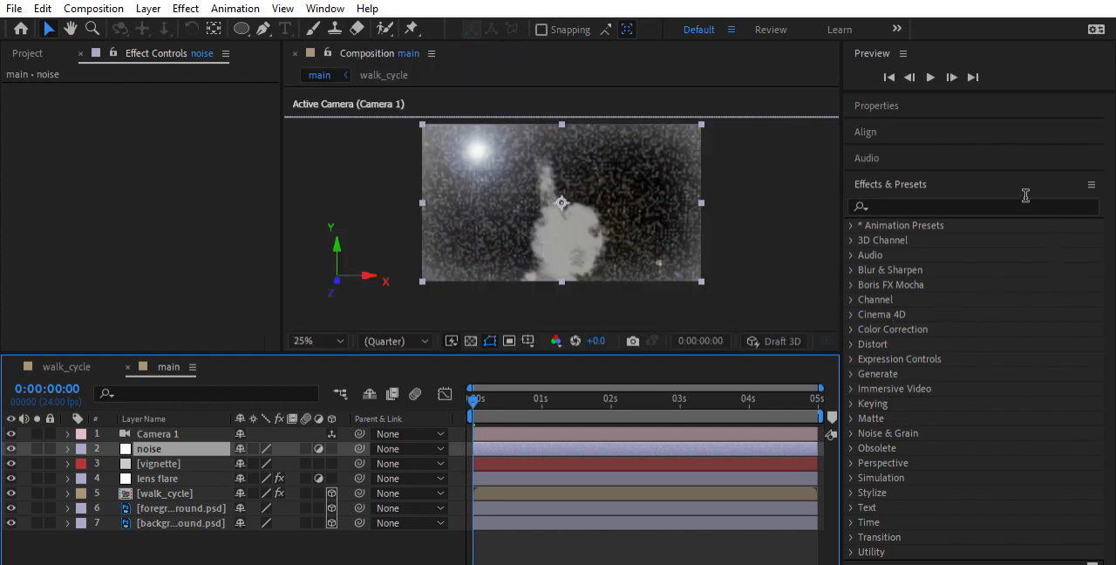
Find the Noise effect and apply it to the noise adjustment layer
{"action": "left_click", "coordinate": [942, 207]}
{"action": "type", "text": "noise"}
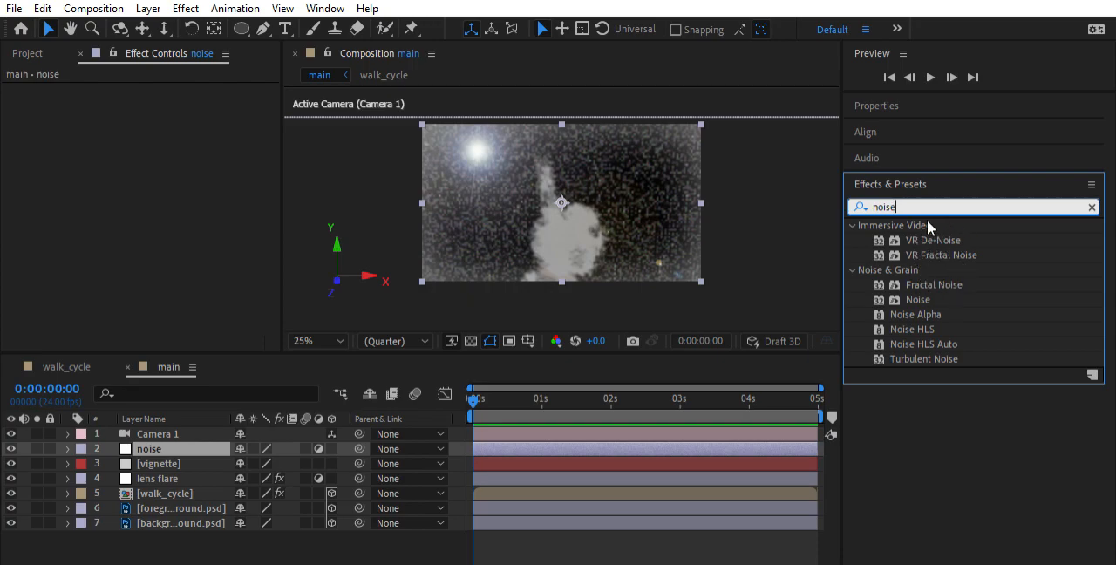
{"action": "left_click", "coordinate": [921, 298]}
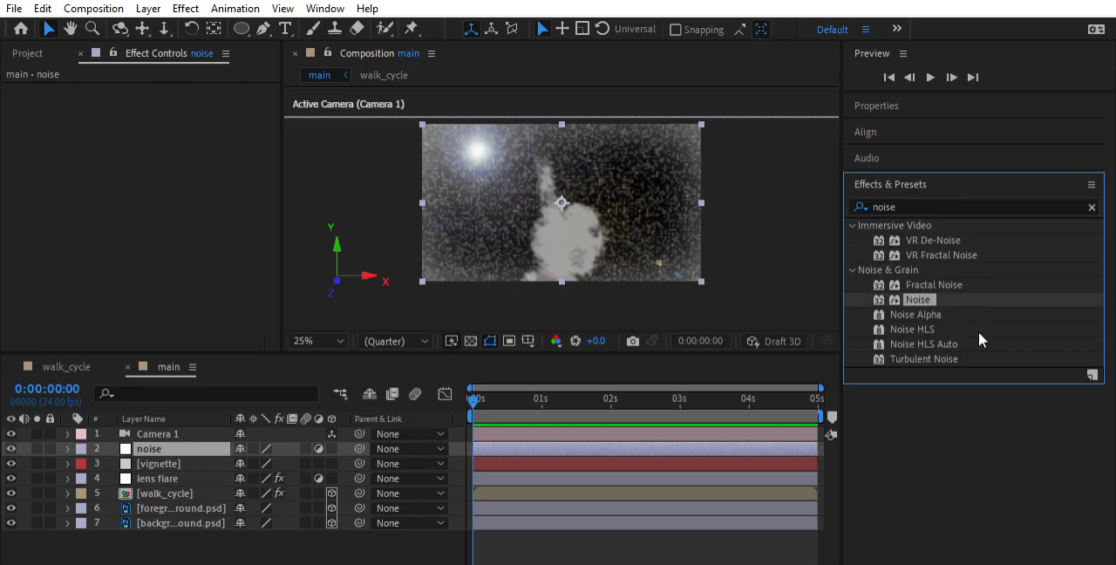
{"action": "left_click_drag", "start_coordinate": [929, 297], "coordinate": [586, 435]}
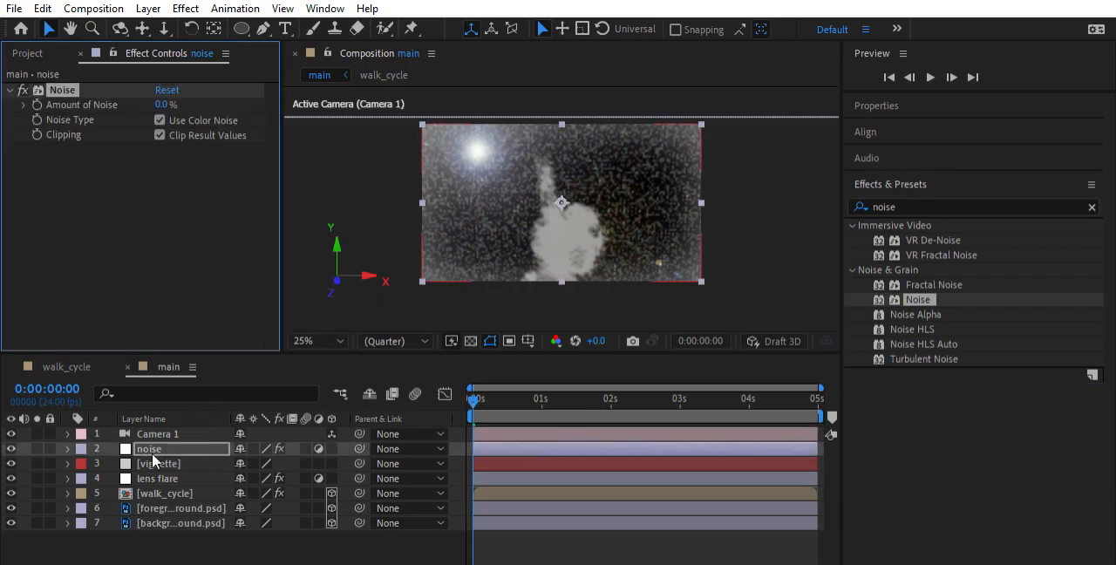
{"action": "left_click", "coordinate": [67, 448]}
{"action": "left_click", "coordinate": [67, 449]}
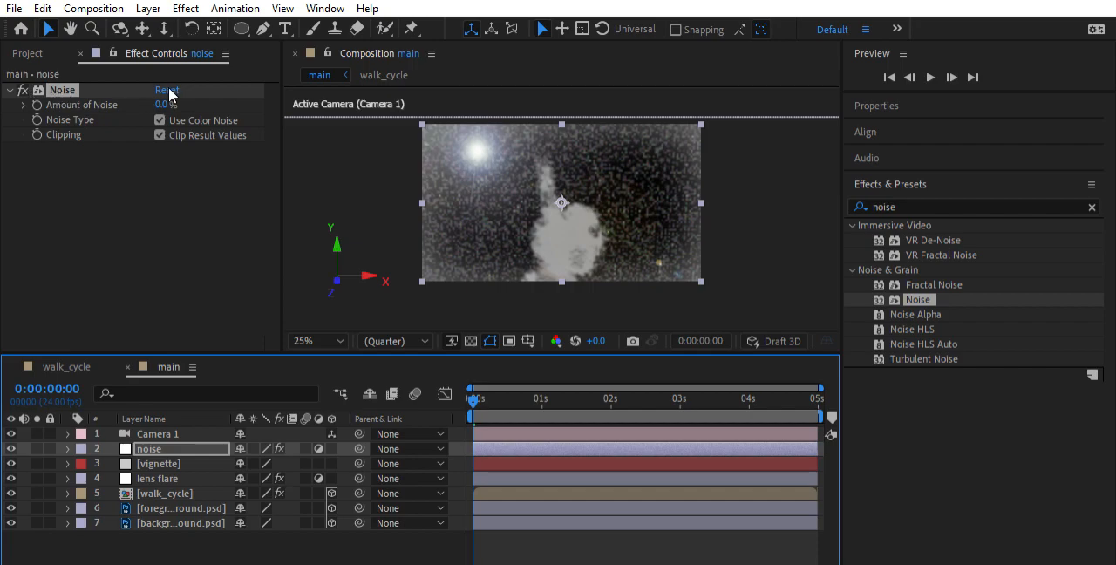
Try the Noise effect's Amount of Noise at 100%, reduce it to 25%, and preview the composition at closer zoom
{"action": "left_click_drag", "start_coordinate": [161, 104], "coordinate": [404, 94]}
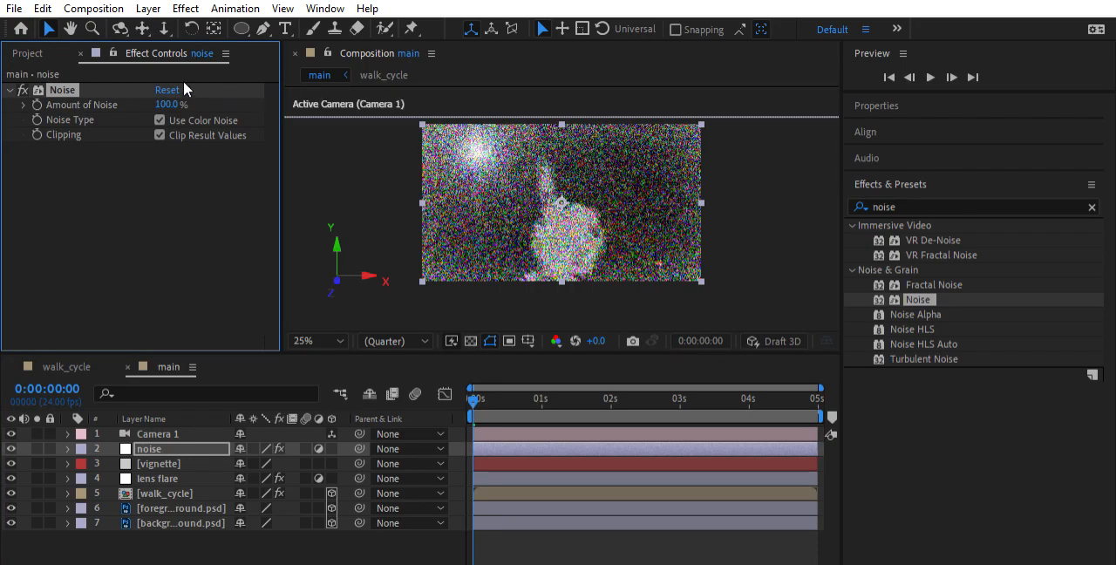
{"action": "left_click", "coordinate": [166, 105]}
{"action": "type", "text": "25"}
{"action": "key", "text": "Return"}
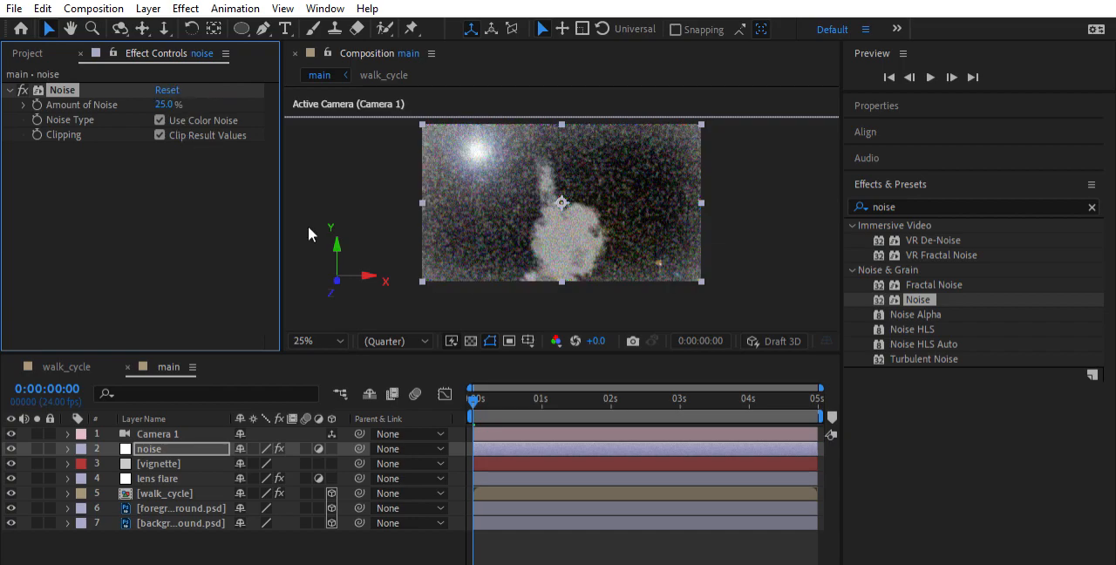
{"action": "scroll", "coordinate": [591, 199], "scroll_direction": "down", "scroll_amount": 1}
{"action": "scroll", "coordinate": [581, 191], "scroll_direction": "up", "scroll_amount": 1}
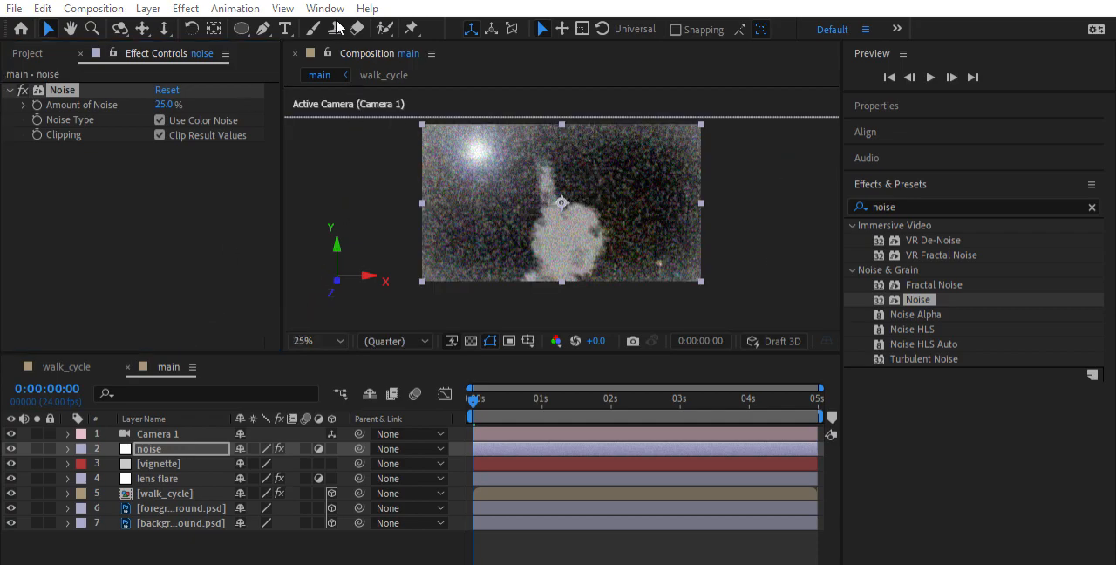
{"action": "scroll", "coordinate": [534, 143], "scroll_direction": "up", "scroll_amount": 1}
{"action": "key", "text": "space"}
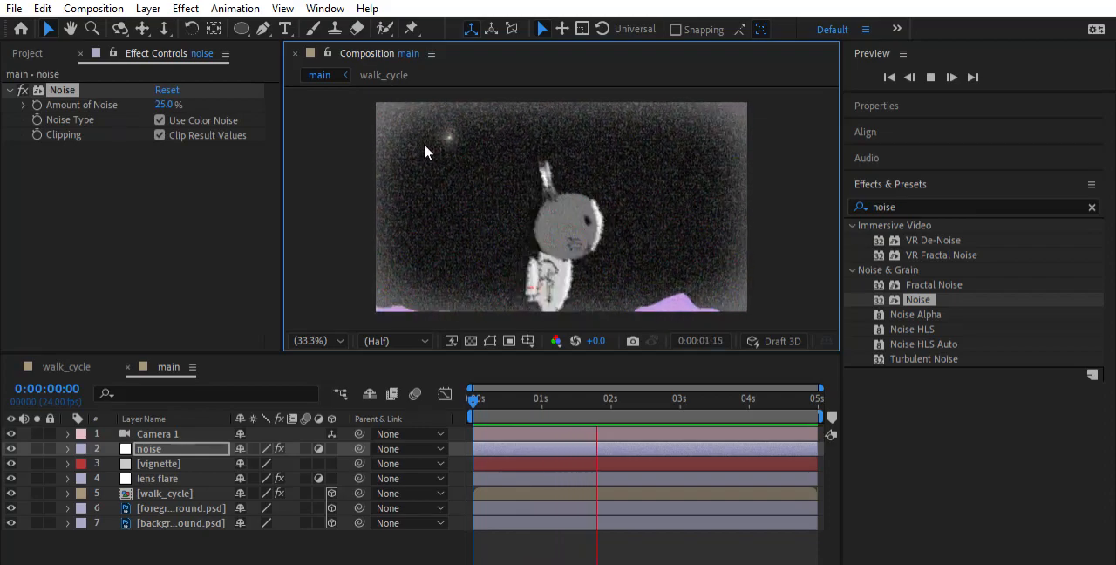
{"action": "key", "text": "space"}
Set Amount of Noise to 10%, disable Use Color Noise, and preview the composition from the start
{"action": "left_click", "coordinate": [164, 104]}
{"action": "type", "text": "10"}
{"action": "key", "text": "Return"}
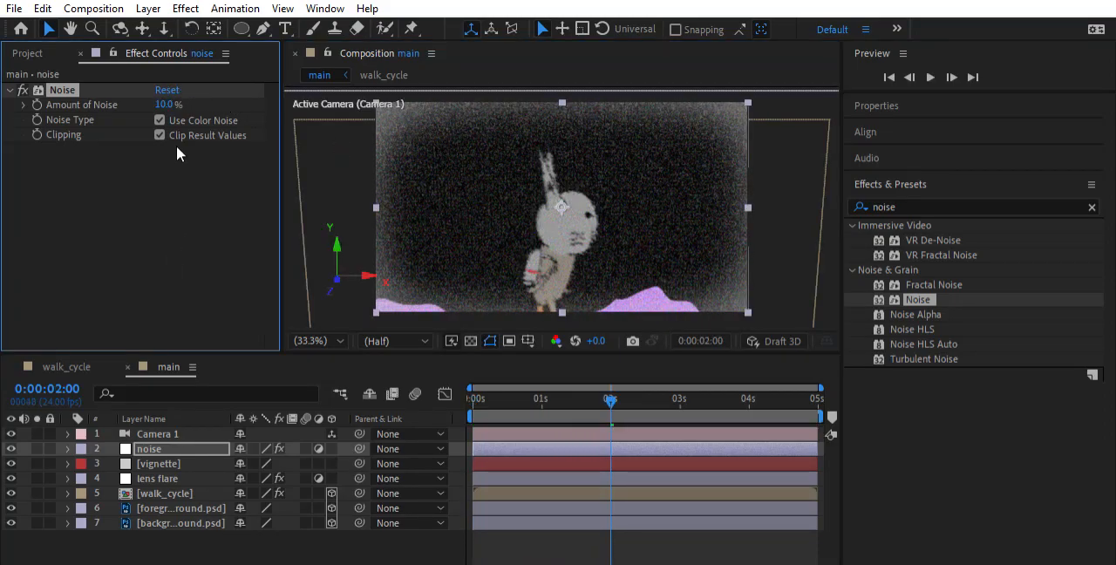
{"action": "left_click", "coordinate": [160, 122]}
{"action": "left_click_drag", "start_coordinate": [613, 400], "coordinate": [449, 395]}
{"action": "key", "text": "space"}
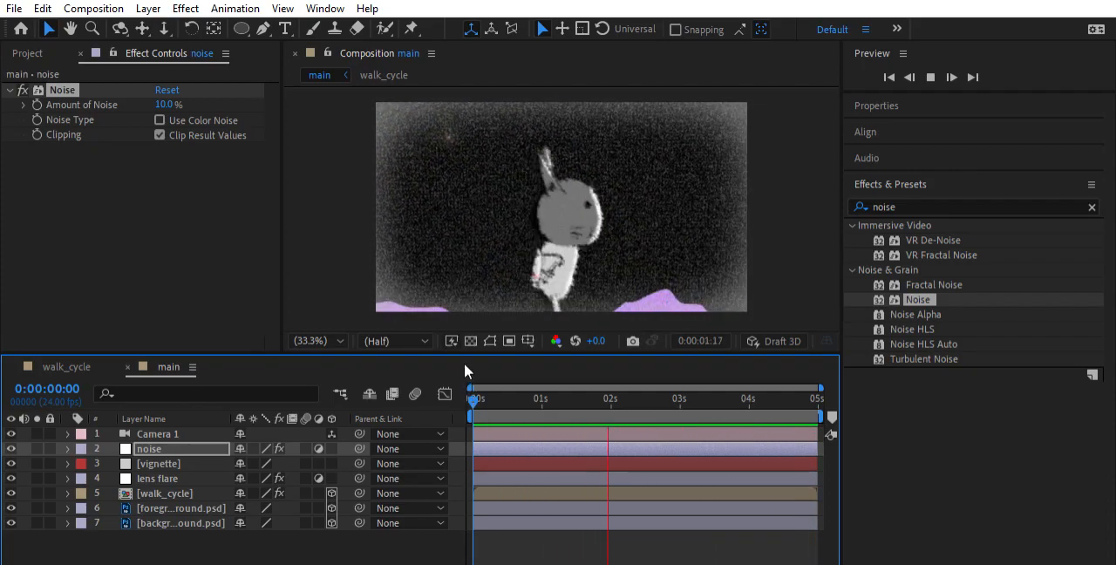
{"action": "key", "text": "space"}
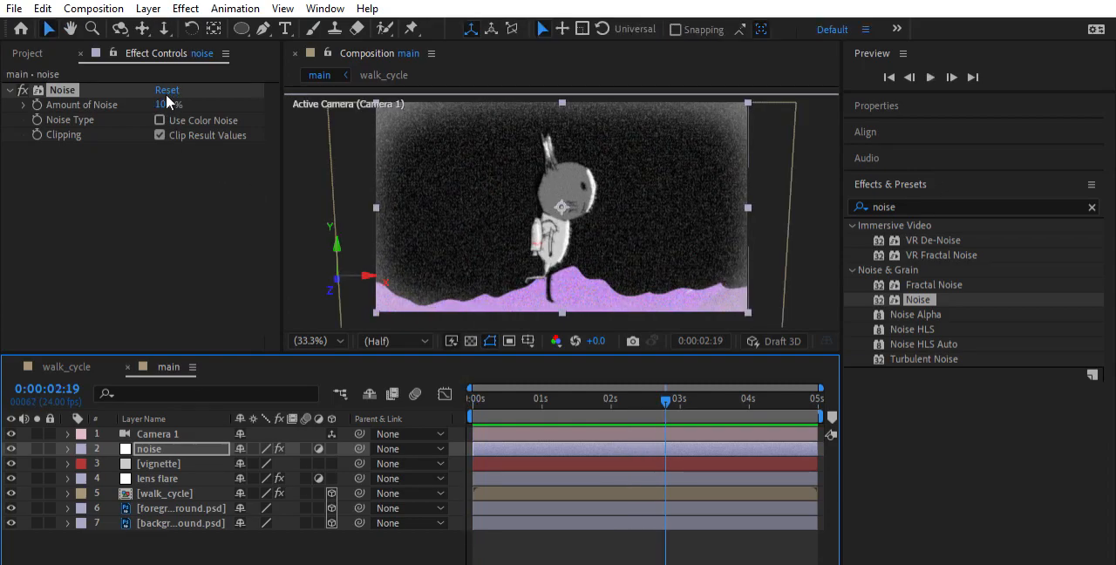
Set Amount of Noise to 5%, preview the composition from the start, and check the frame at 0:00:04:01
{"action": "left_click", "coordinate": [167, 103]}
{"action": "type", "text": "5"}
{"action": "key", "text": "Return"}
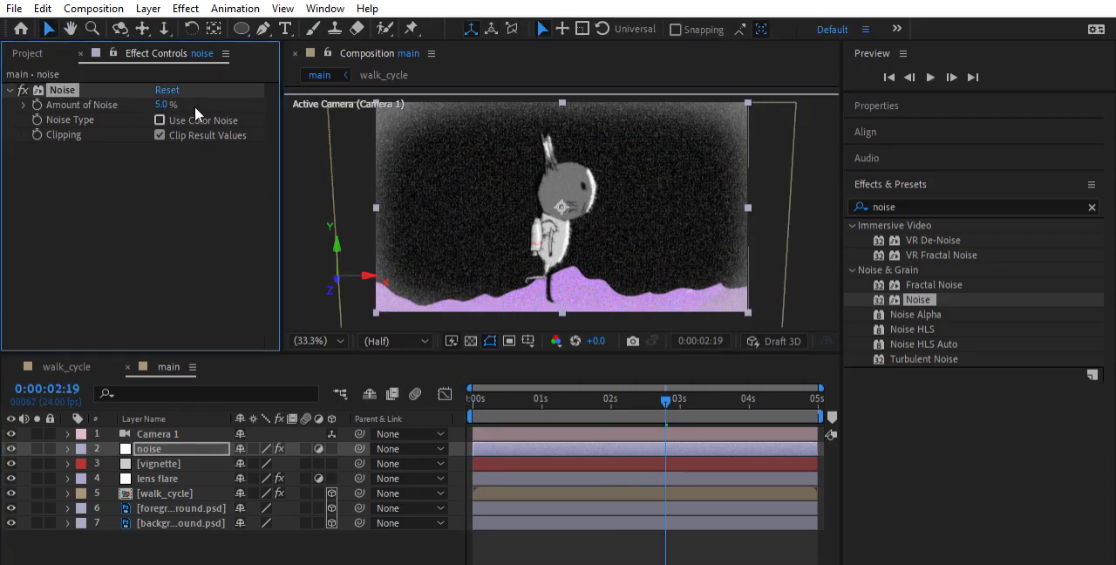
{"action": "left_click_drag", "start_coordinate": [544, 398], "coordinate": [430, 368]}
{"action": "key", "text": "space"}
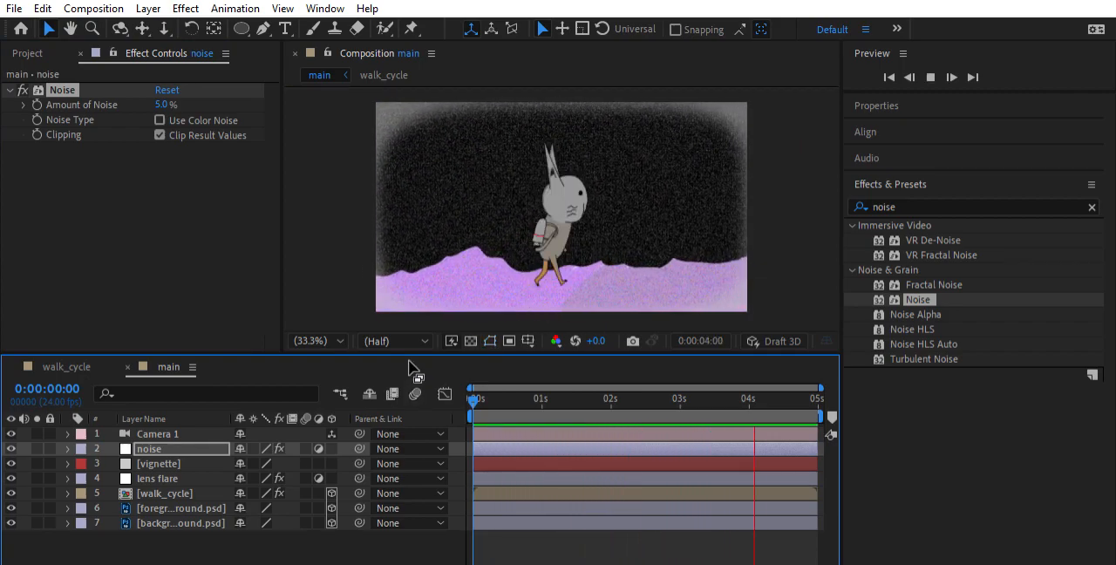
{"action": "key", "text": "space"}
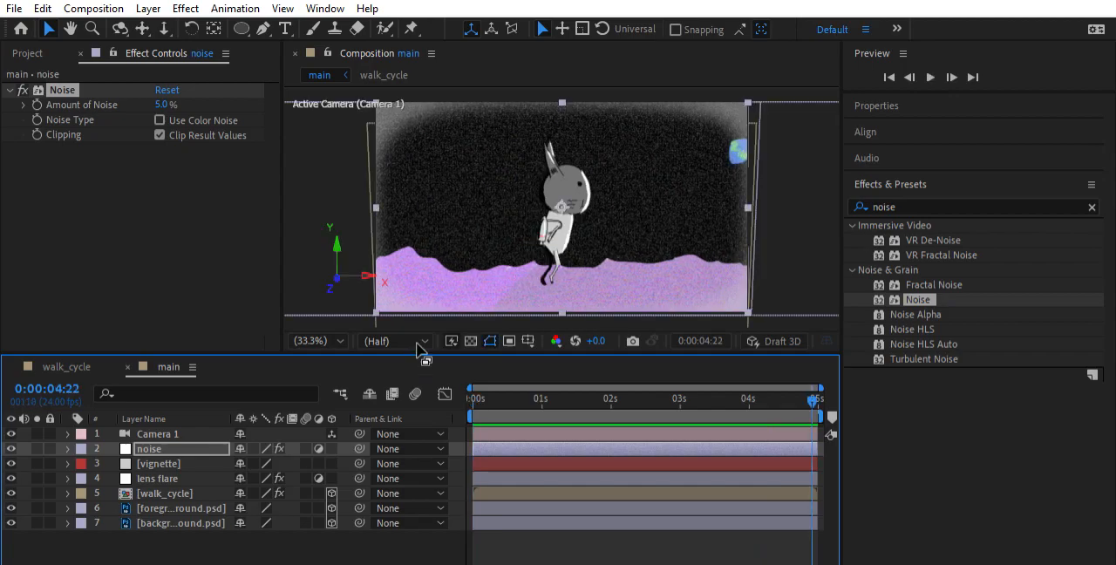
{"action": "mouse_move", "coordinate": [755, 399]}
{"action": "left_mouse_down"}
{"action": "mouse_move", "coordinate": [456, 406]}
{"action": "mouse_move", "coordinate": [756, 410]}
{"action": "left_mouse_up"}
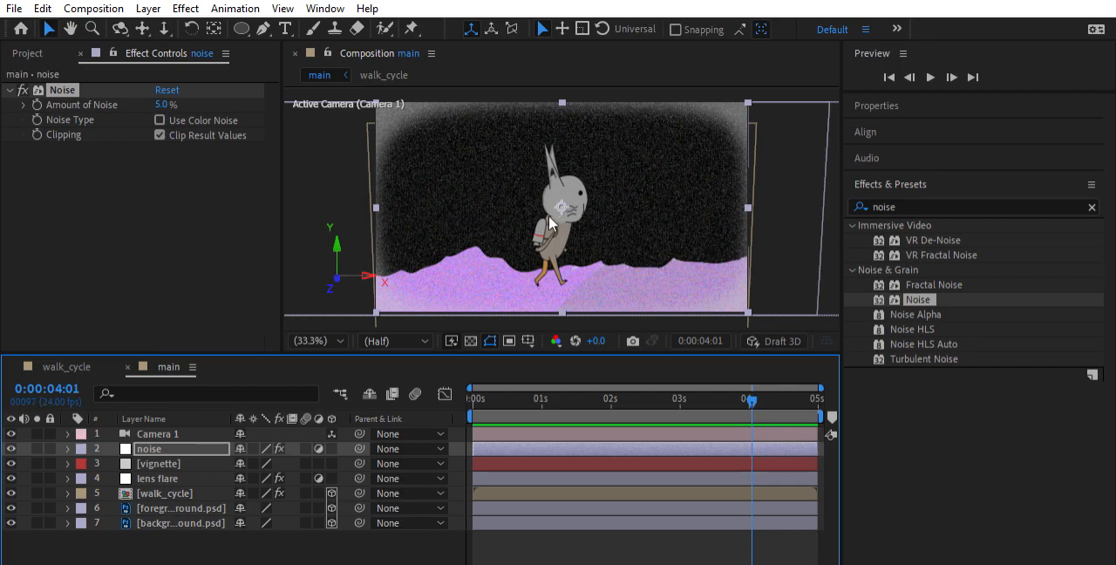
Return to 0:00:00:00, select the vignette layer, and examine its source solid in the project's Solids folder
{"action": "left_click_drag", "start_coordinate": [755, 392], "coordinate": [177, 390]}
{"action": "left_click", "coordinate": [166, 463]}
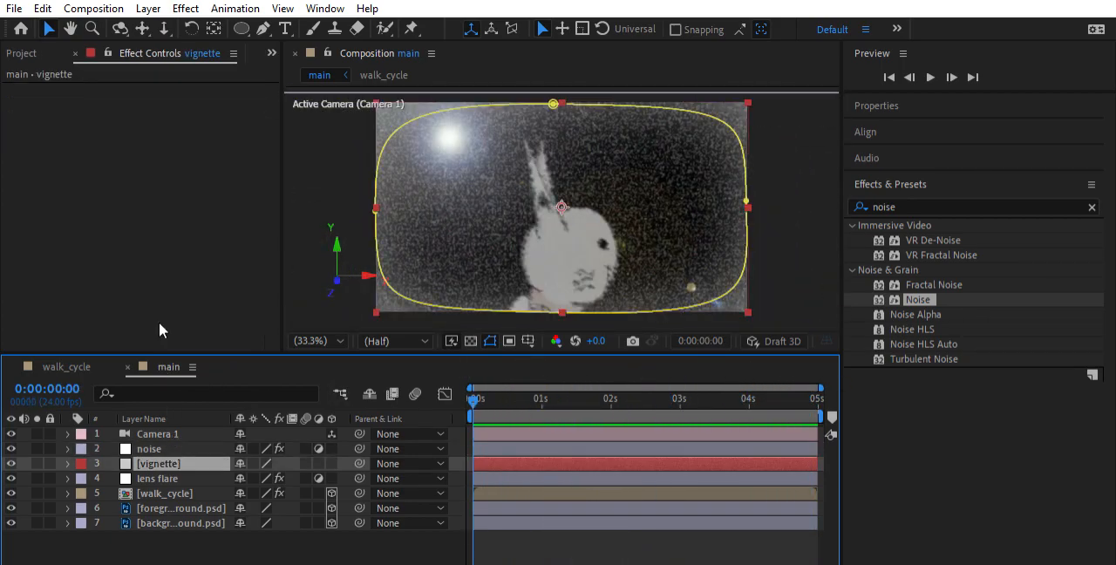
{"action": "left_click", "coordinate": [26, 52]}
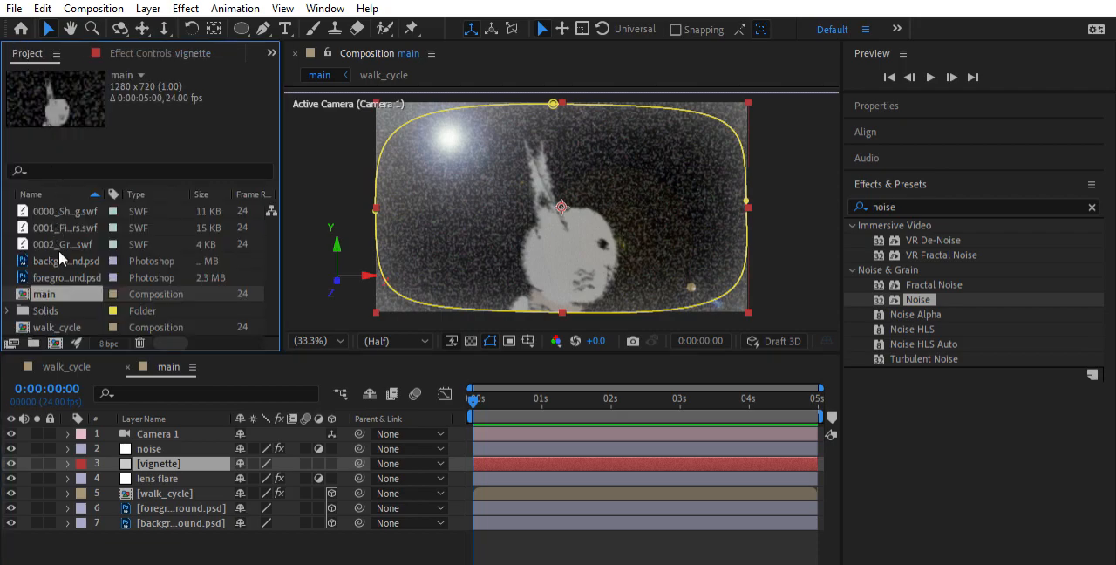
{"action": "left_click", "coordinate": [8, 310]}
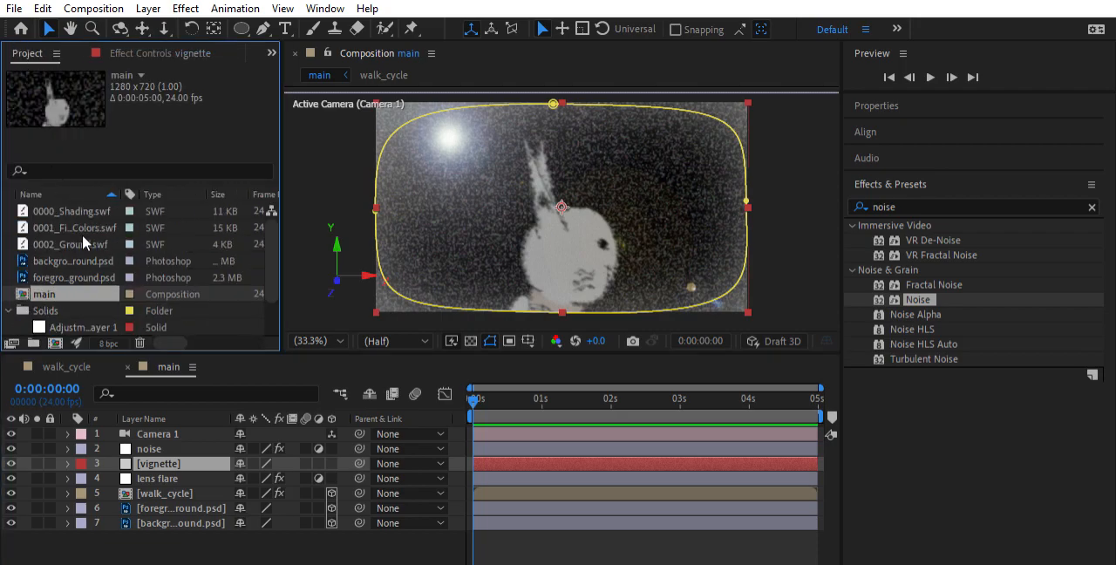
{"action": "scroll", "coordinate": [82, 235], "scroll_direction": "down", "scroll_amount": 1}
{"action": "left_click", "coordinate": [67, 308]}
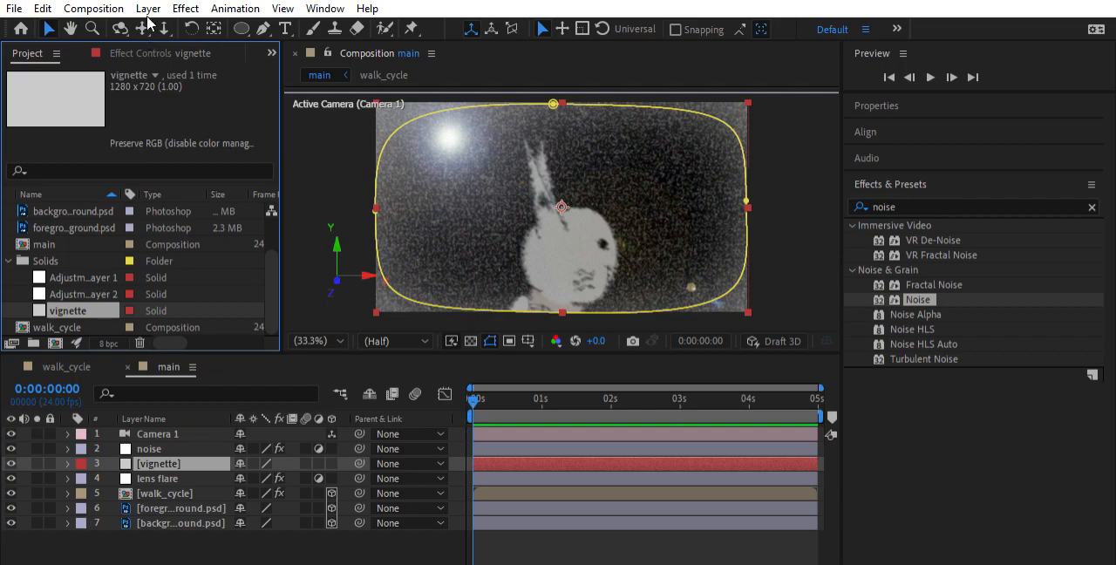
{"action": "left_click", "coordinate": [20, 259]}
{"action": "left_click", "coordinate": [69, 310]}
{"action": "left_click", "coordinate": [10, 261]}
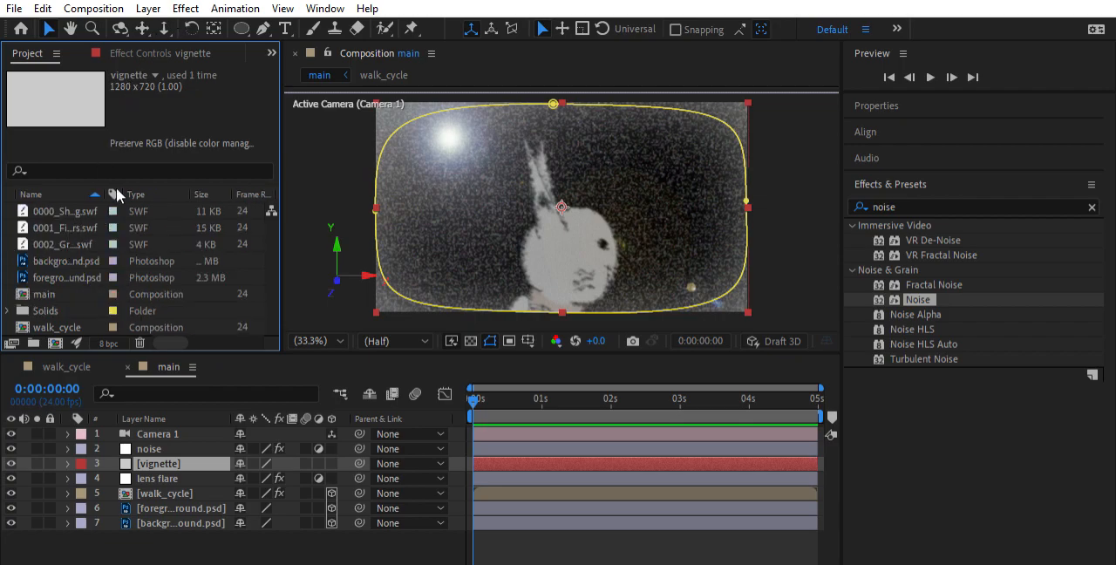